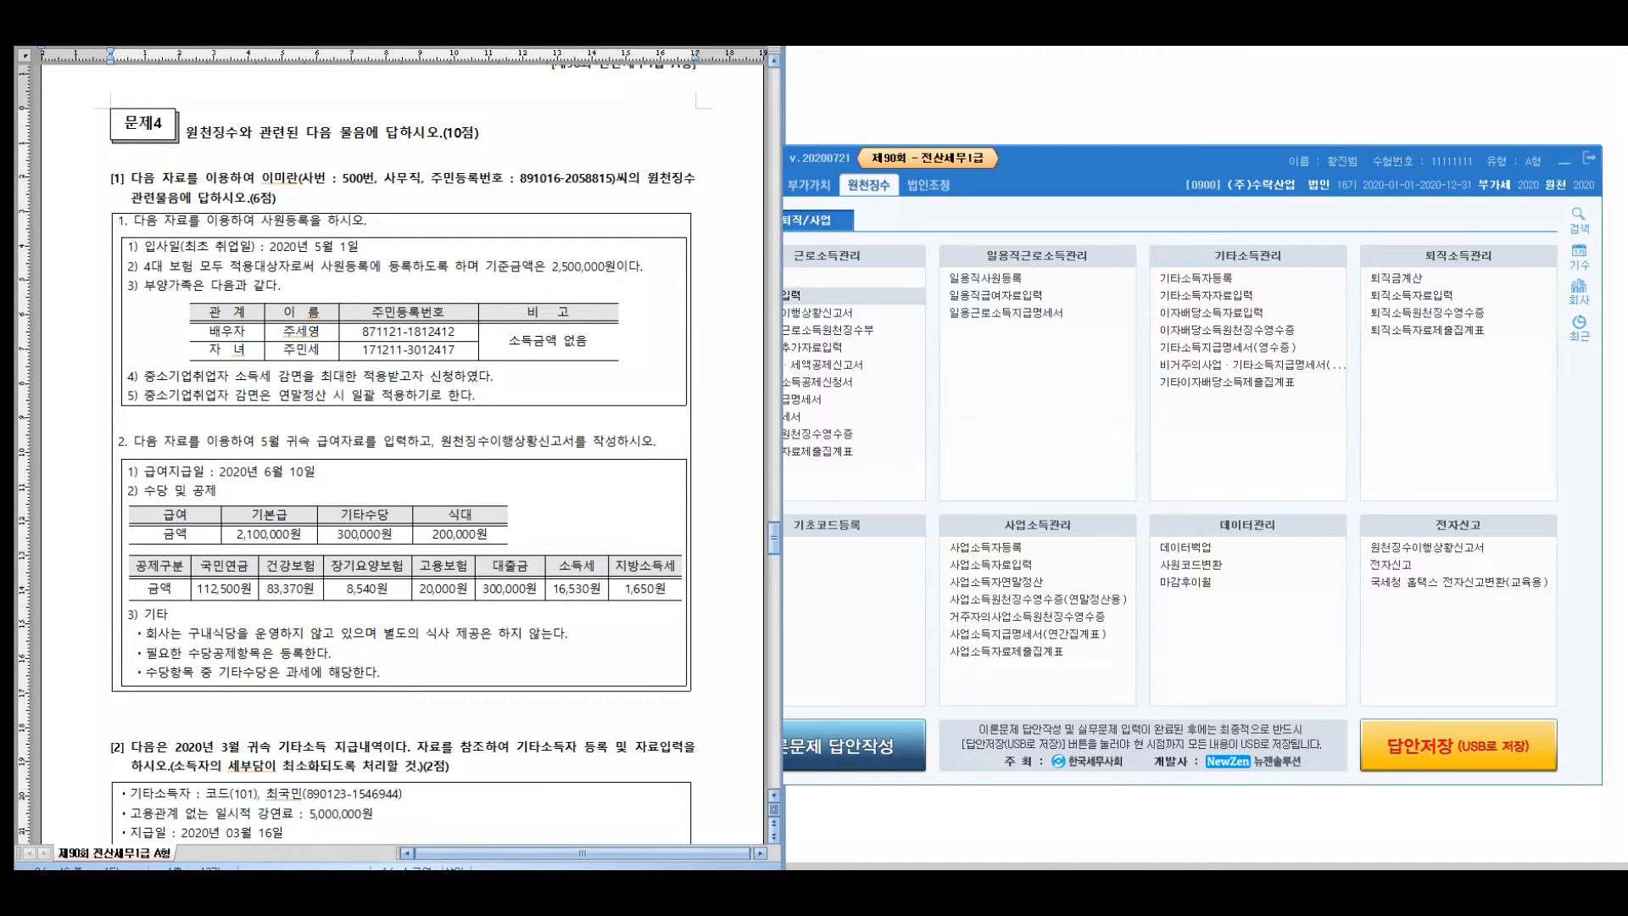
# Highlight the new employee's details in the exam question
pyautogui.moveTo(142, 179)
pyautogui.mouseDown()
pyautogui.moveTo(180, 212)
pyautogui.moveTo(60, 240)
pyautogui.mouseUp()
pyautogui.moveTo(411, 167); pyautogui.dragTo(425, 243)
pyautogui.moveTo(433, 204)
pyautogui.mouseDown()
pyautogui.moveTo(513, 197)
pyautogui.moveTo(545, 336)
pyautogui.mouseUp()
pyautogui.moveTo(111, 394)
pyautogui.mouseDown()
pyautogui.moveTo(141, 392)
pyautogui.moveTo(92, 467)
pyautogui.mouseUp()
pyautogui.moveTo(316, 466)
pyautogui.mouseDown()
pyautogui.moveTo(290, 547)
pyautogui.moveTo(348, 476)
pyautogui.moveTo(386, 513)
pyautogui.moveTo(432, 475)
pyautogui.moveTo(475, 487)
pyautogui.moveTo(543, 462)
pyautogui.moveTo(598, 598)
pyautogui.mouseUp()
pyautogui.moveTo(635, 192)
pyautogui.mouseDown()
pyautogui.moveTo(619, 395)
pyautogui.moveTo(632, 390)
pyautogui.moveTo(618, 397)
pyautogui.mouseUp()
pyautogui.moveTo(318, 566); pyautogui.dragTo(665, 539)
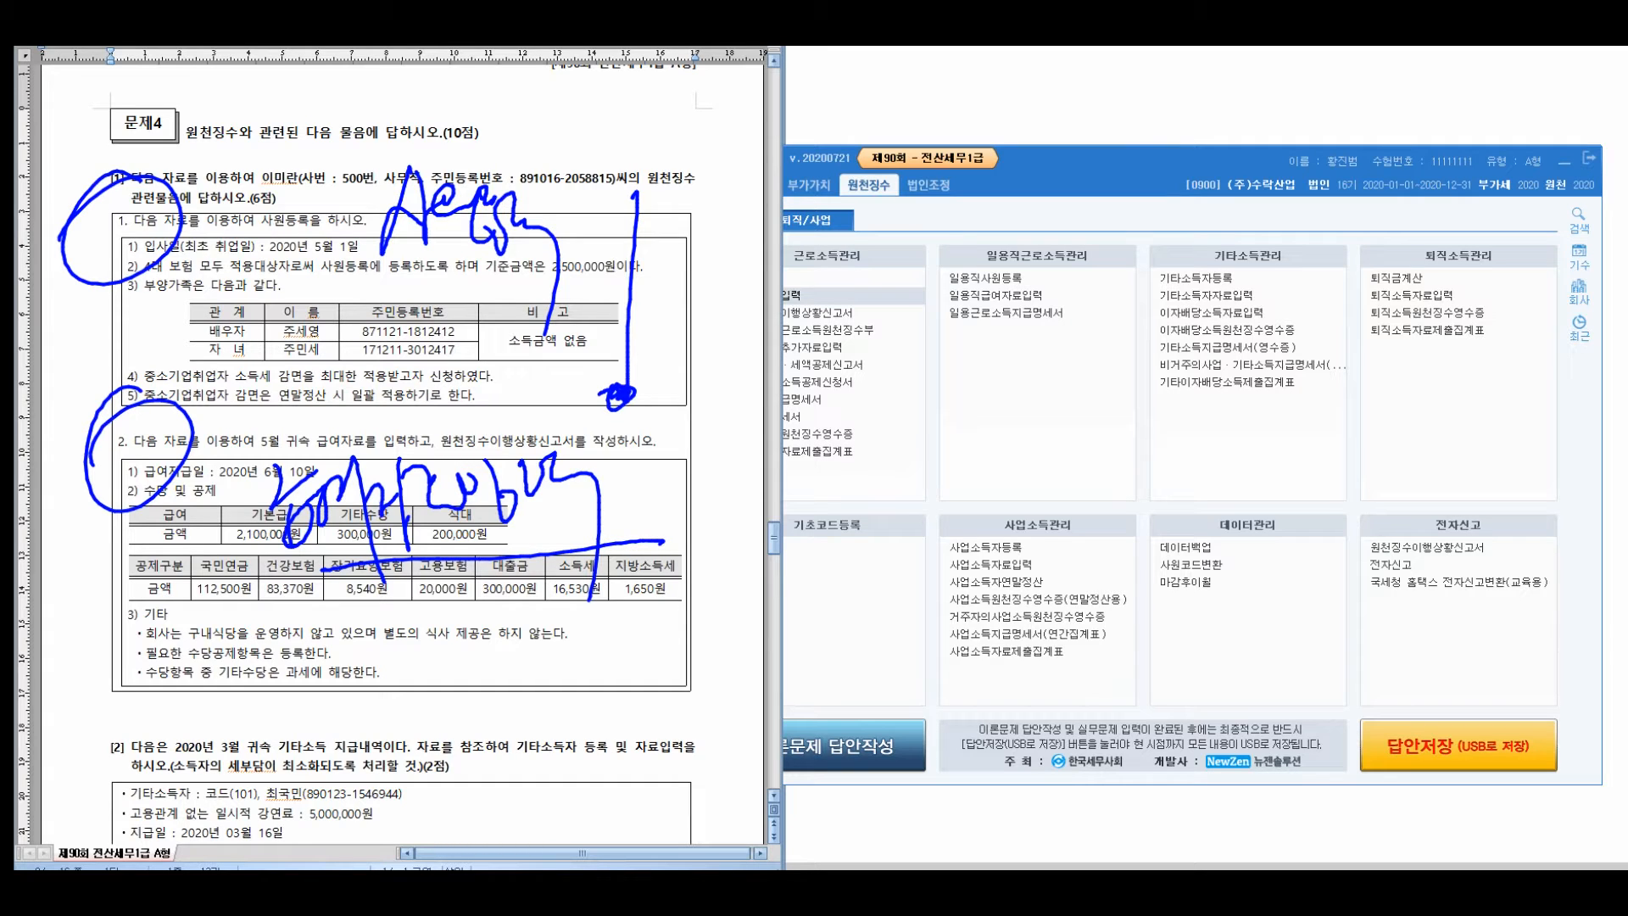
pyautogui.moveTo(272, 623)
pyautogui.mouseDown()
pyautogui.moveTo(250, 674)
pyautogui.moveTo(301, 708)
pyautogui.moveTo(326, 670)
pyautogui.moveTo(356, 704)
pyautogui.mouseUp()
pyautogui.moveTo(361, 644)
pyautogui.mouseDown()
pyautogui.moveTo(437, 721)
pyautogui.moveTo(504, 674)
pyautogui.moveTo(556, 700)
pyautogui.mouseUp()
pyautogui.moveTo(555, 631)
pyautogui.mouseDown()
pyautogui.moveTo(610, 679)
pyautogui.moveTo(640, 661)
pyautogui.moveTo(683, 688)
pyautogui.moveTo(735, 609)
pyautogui.moveTo(794, 663)
pyautogui.moveTo(838, 763)
pyautogui.mouseUp()
pyautogui.moveTo(770, 157)
pyautogui.mouseDown()
pyautogui.moveTo(770, 181)
pyautogui.moveTo(822, 182)
pyautogui.mouseUp()
pyautogui.moveTo(753, 450); pyautogui.dragTo(825, 506)
pyautogui.moveTo(797, 428)
pyautogui.mouseDown()
pyautogui.moveTo(721, 500)
pyautogui.moveTo(746, 445)
pyautogui.mouseUp()
pyautogui.moveTo(929, 581)
pyautogui.mouseDown()
pyautogui.moveTo(949, 606)
pyautogui.moveTo(941, 653)
pyautogui.mouseUp()
pyautogui.moveTo(916, 568); pyautogui.dragTo(988, 661)
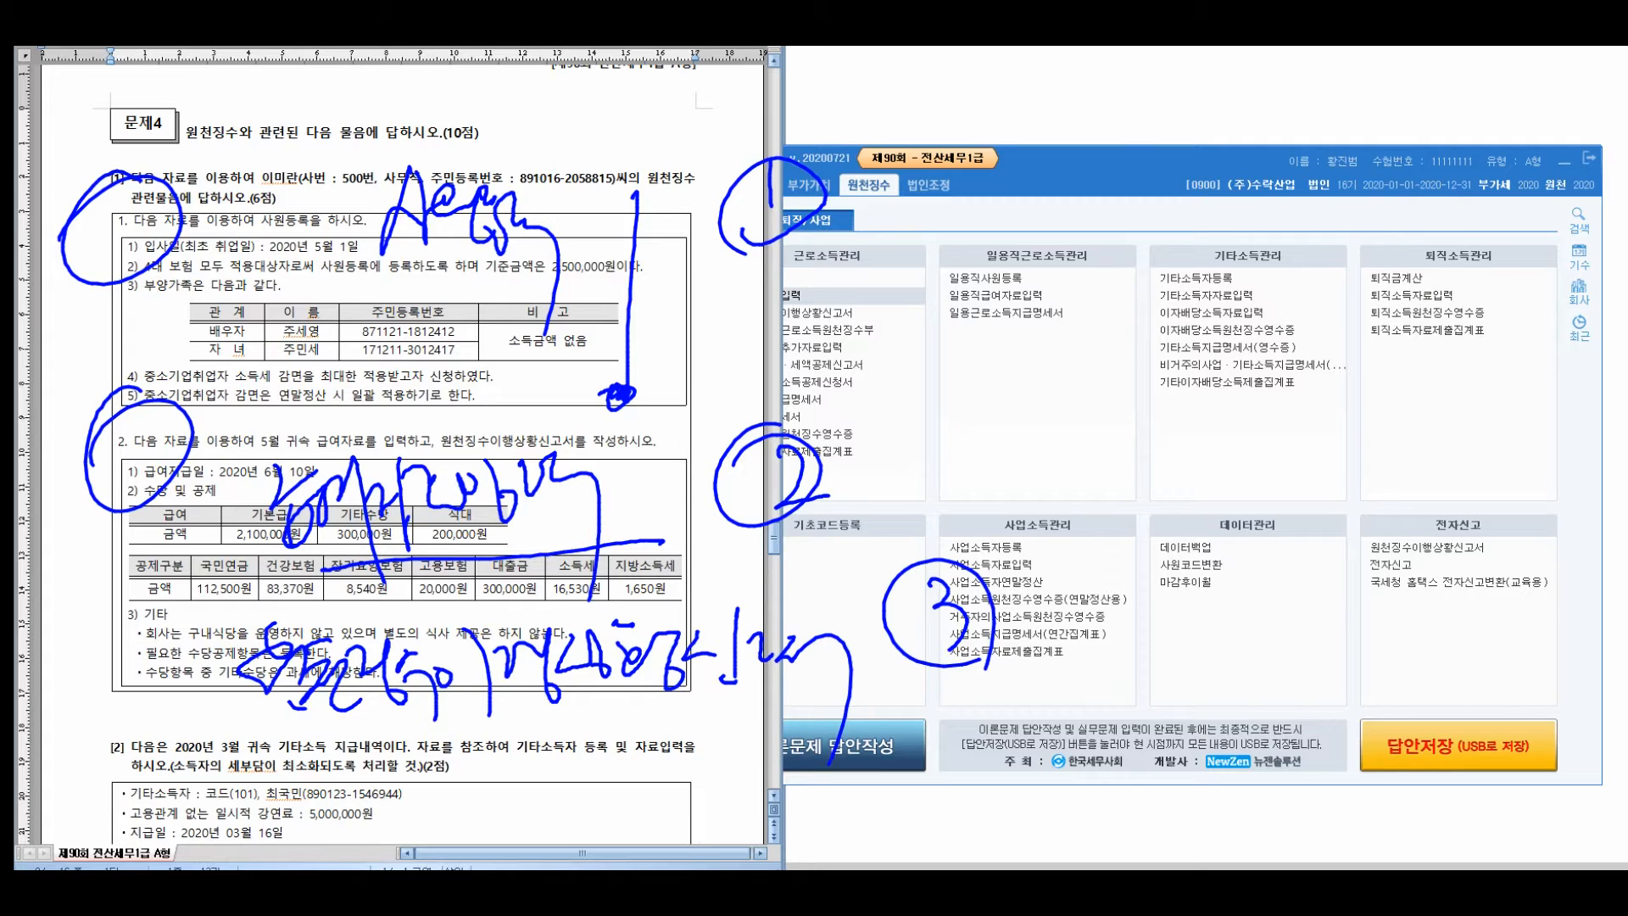
pyautogui.press('Escape')
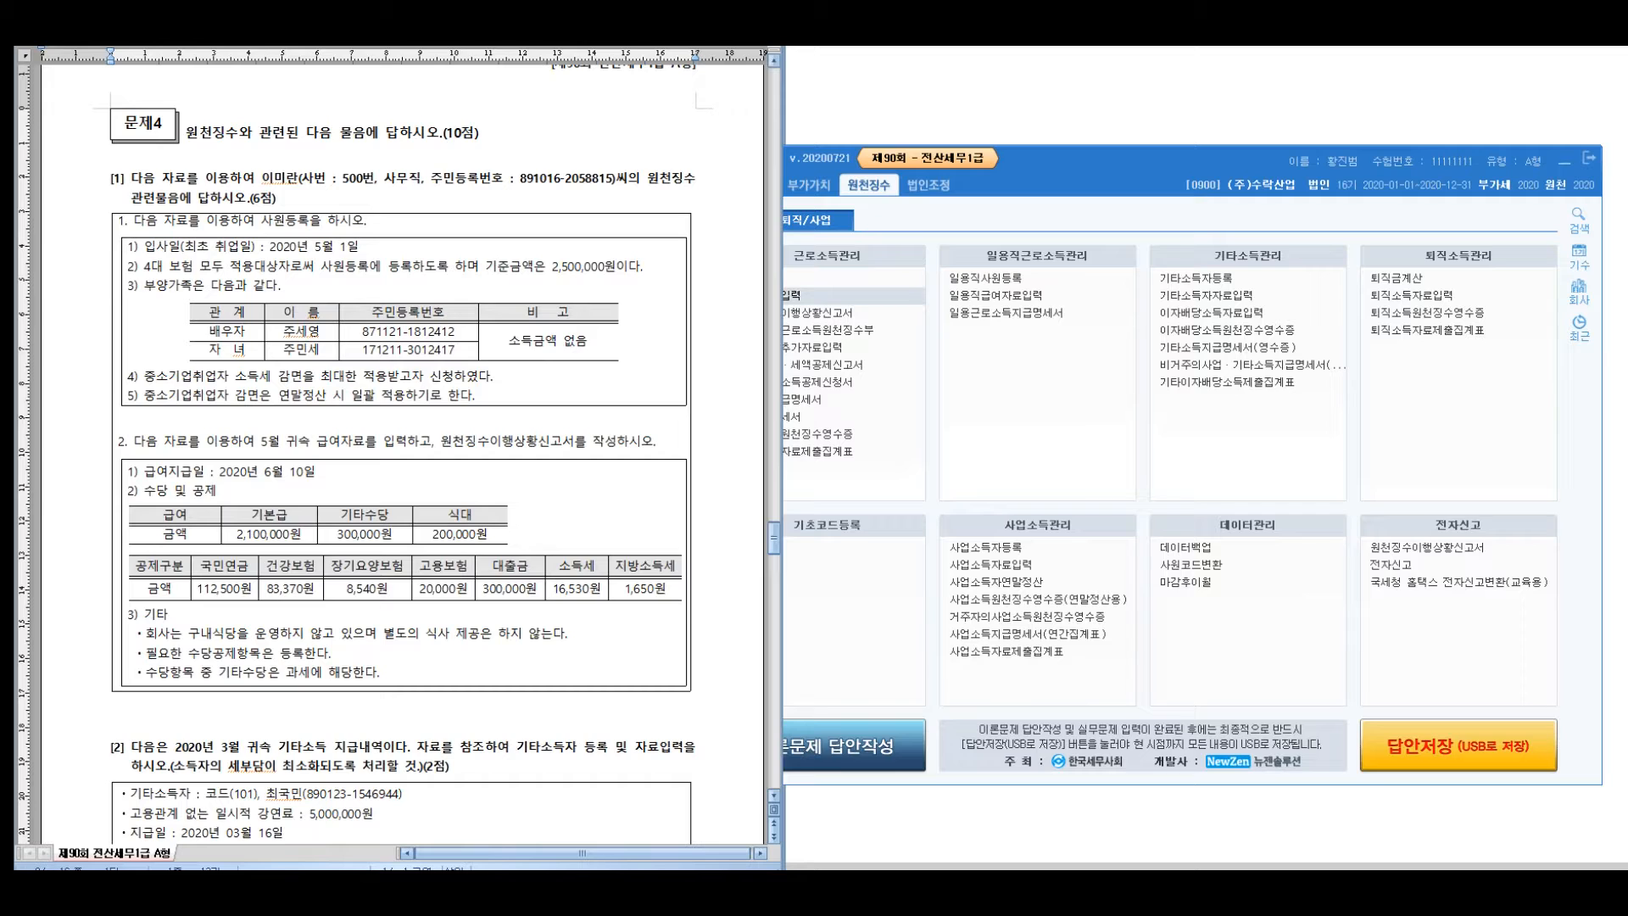
# In 사원등록, add employee 500 with the employee's name and resident registration number
pyautogui.click(1017, 219)
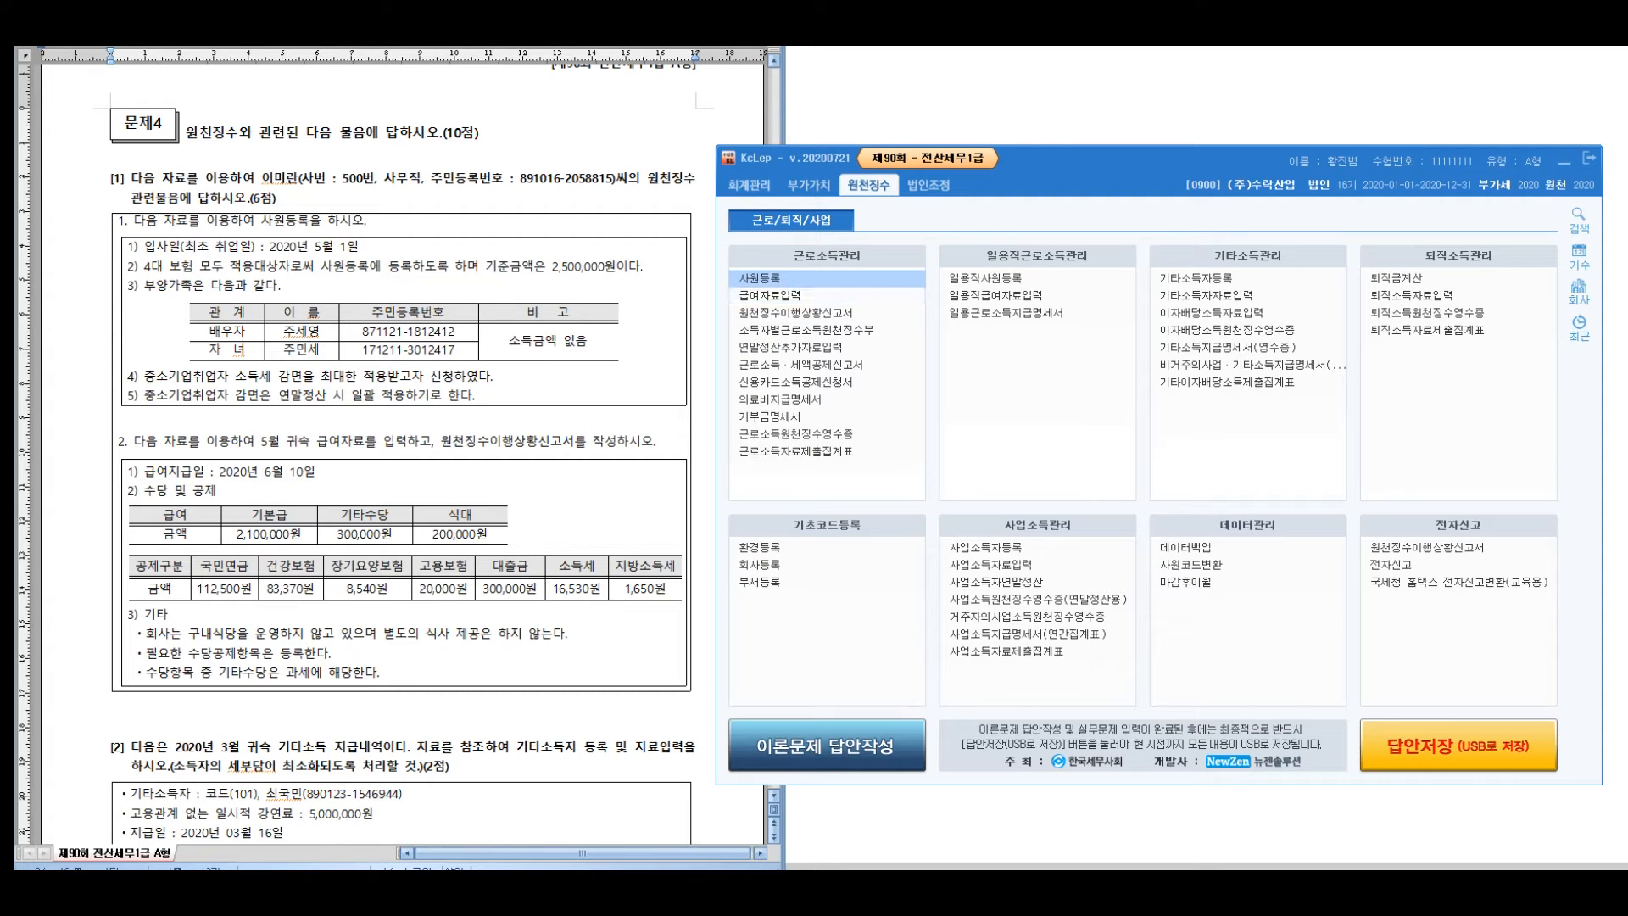
pyautogui.press('Return')
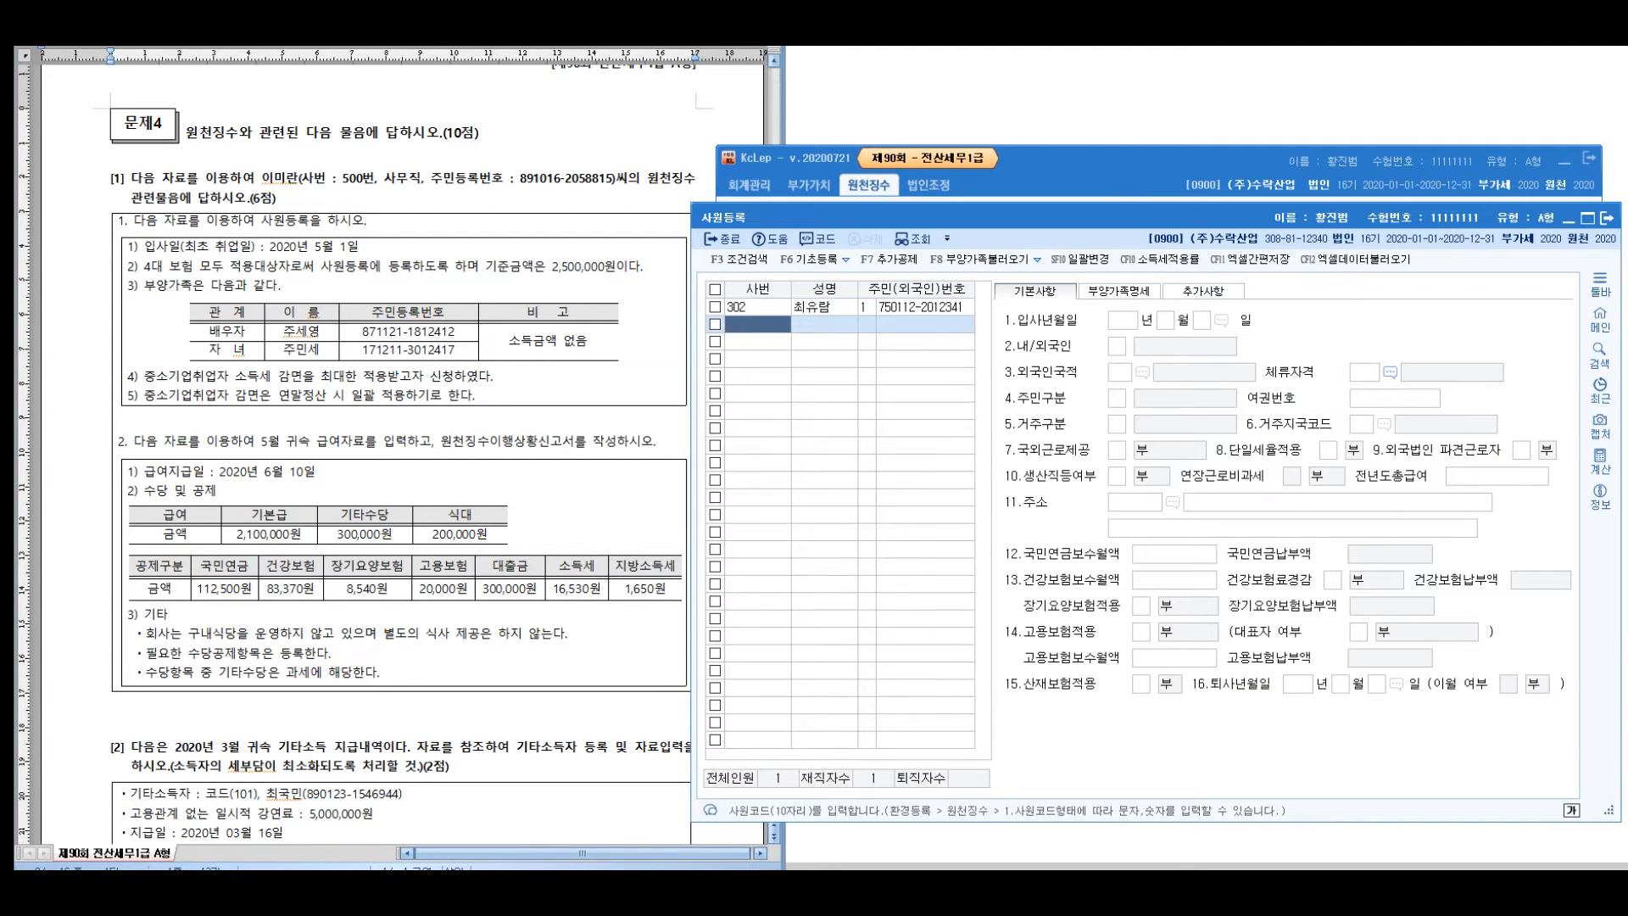
pyautogui.write('500')
pyautogui.press('Return')
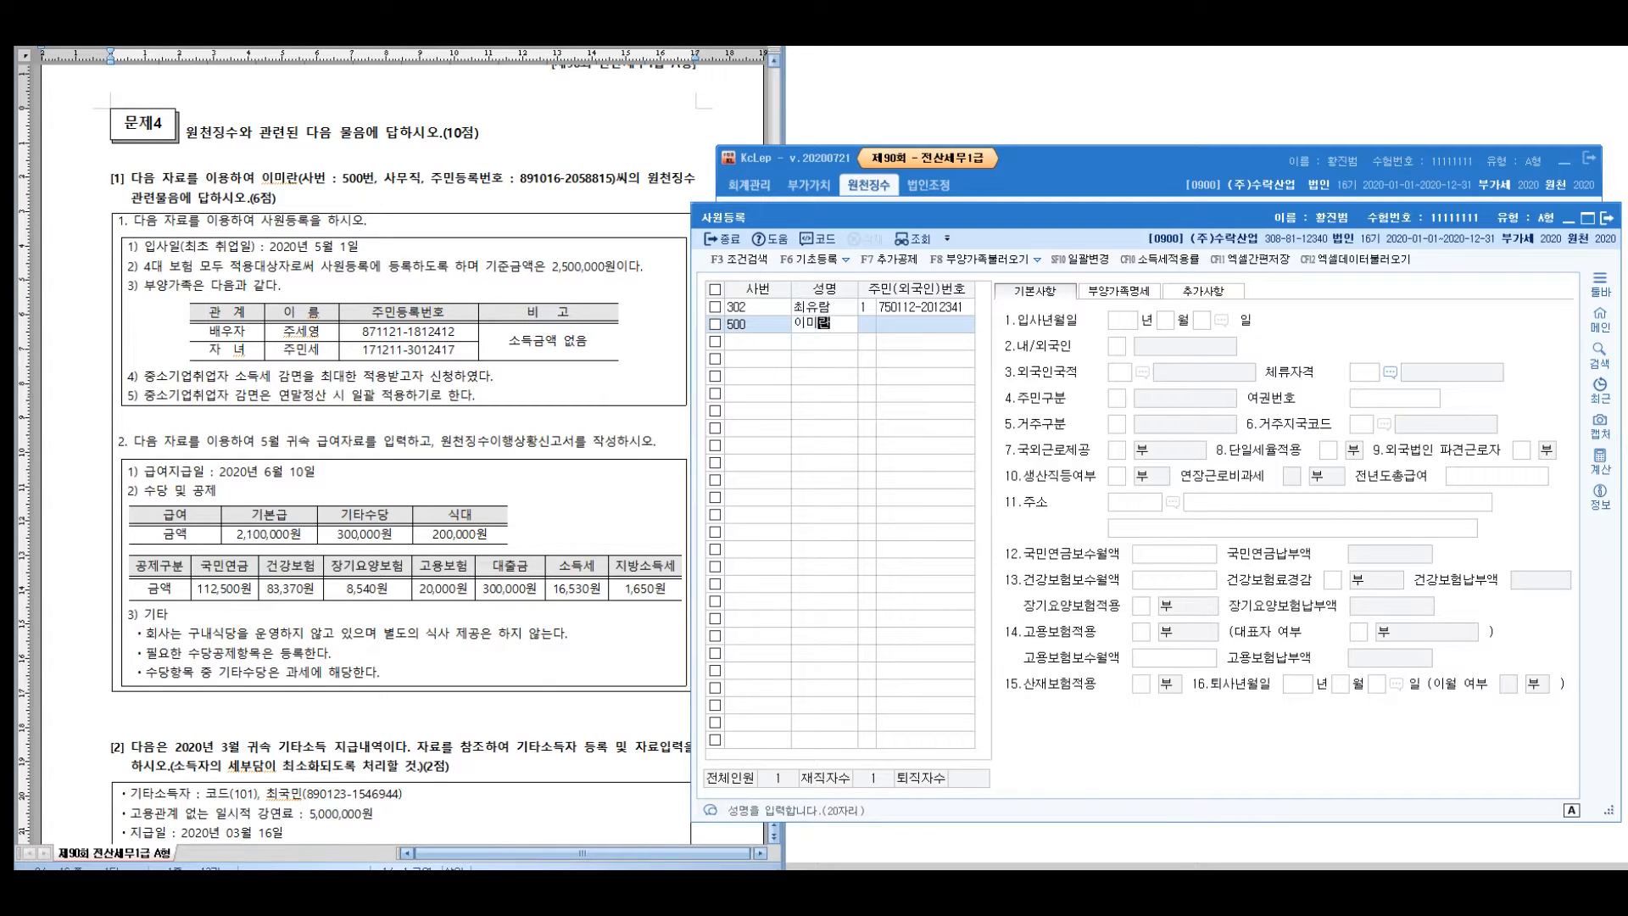
pyautogui.press('Return')
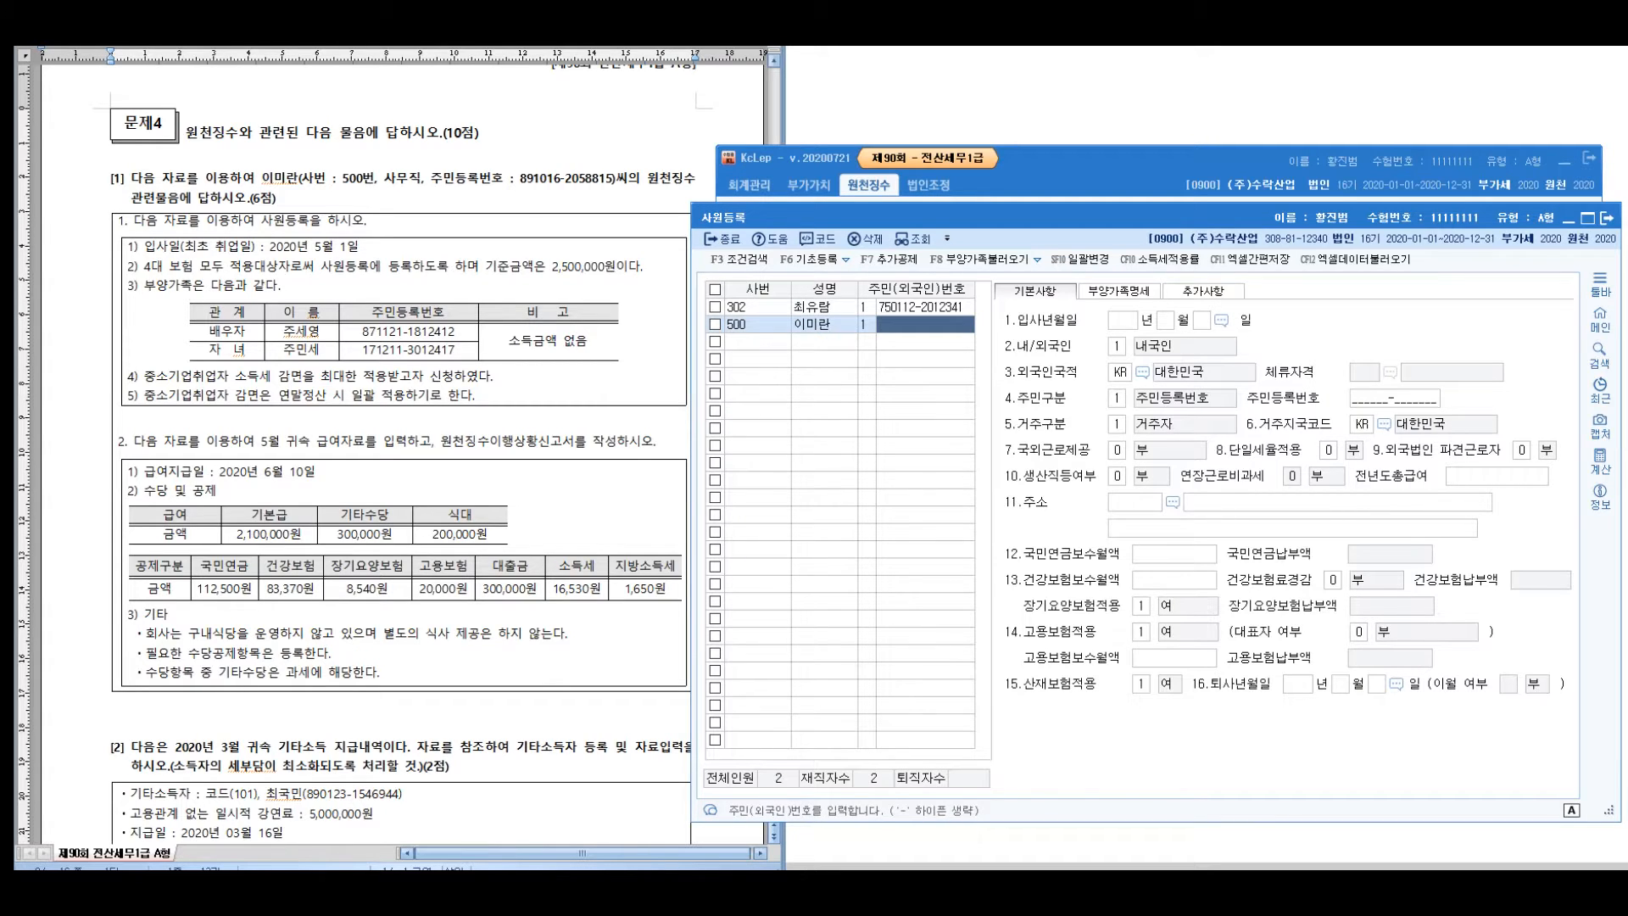
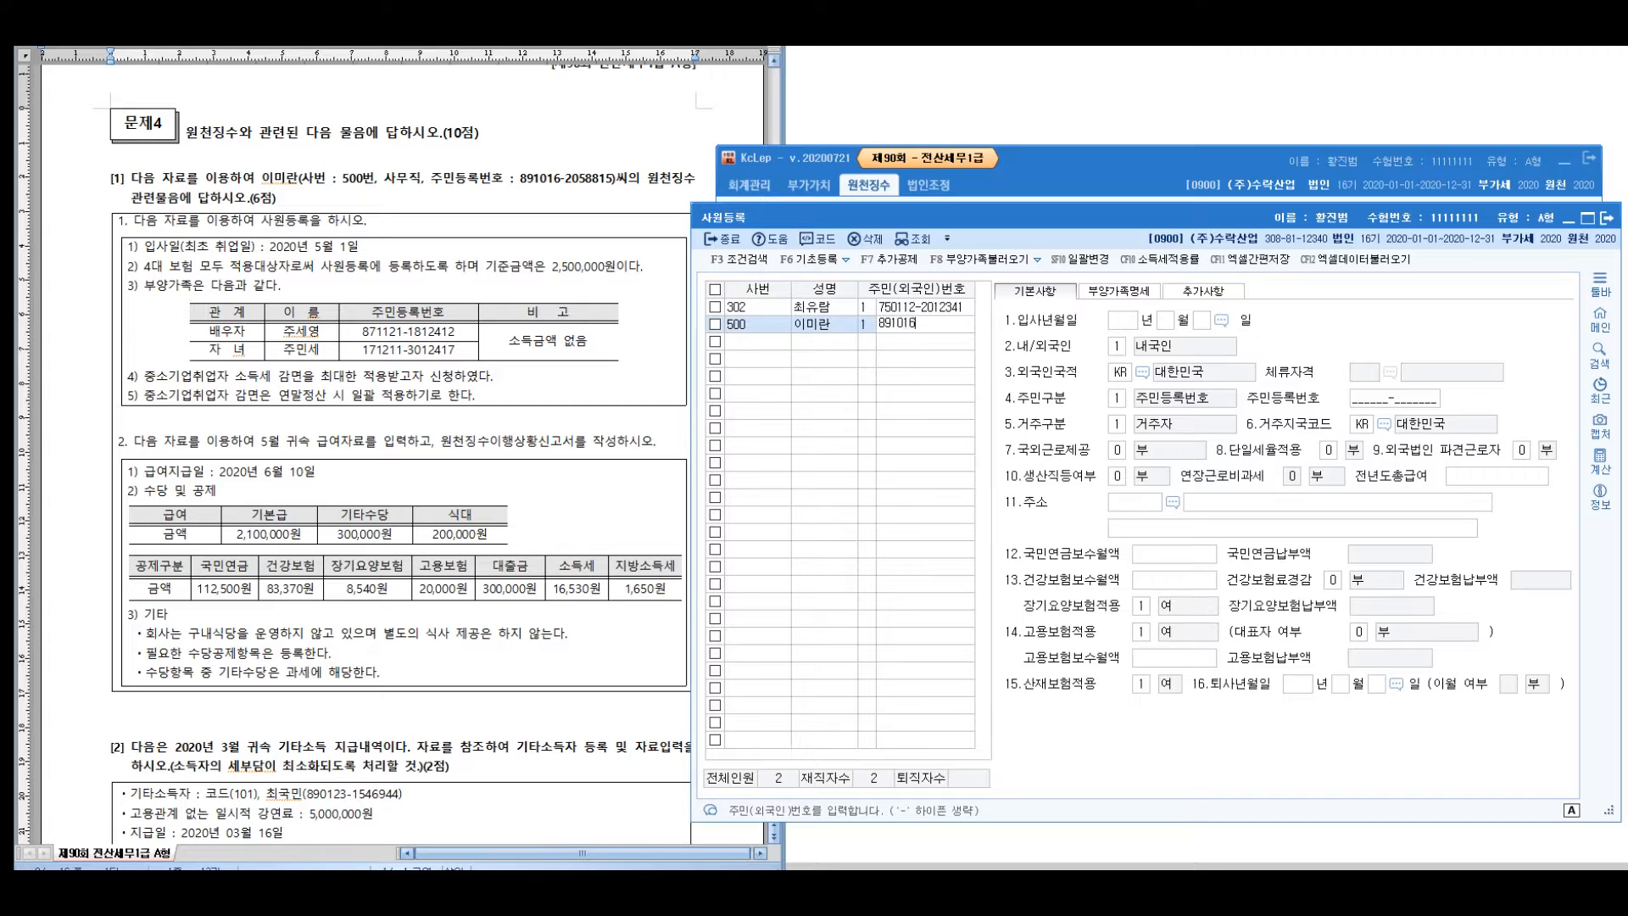
pyautogui.press('Return')
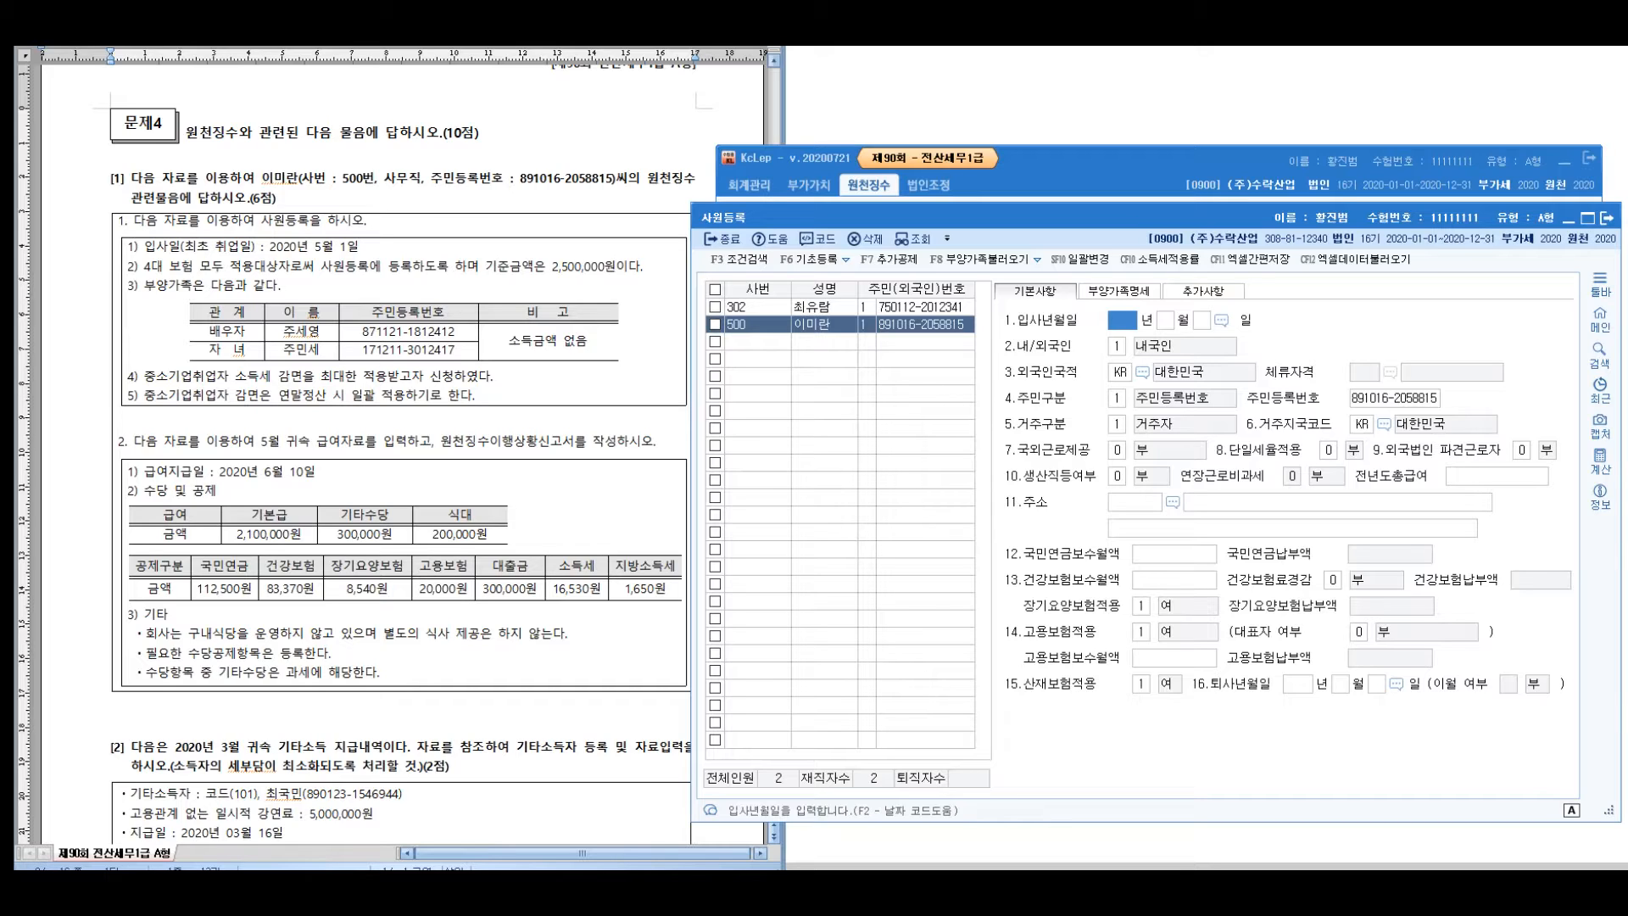
pyautogui.hotkey('ctrl', '2')
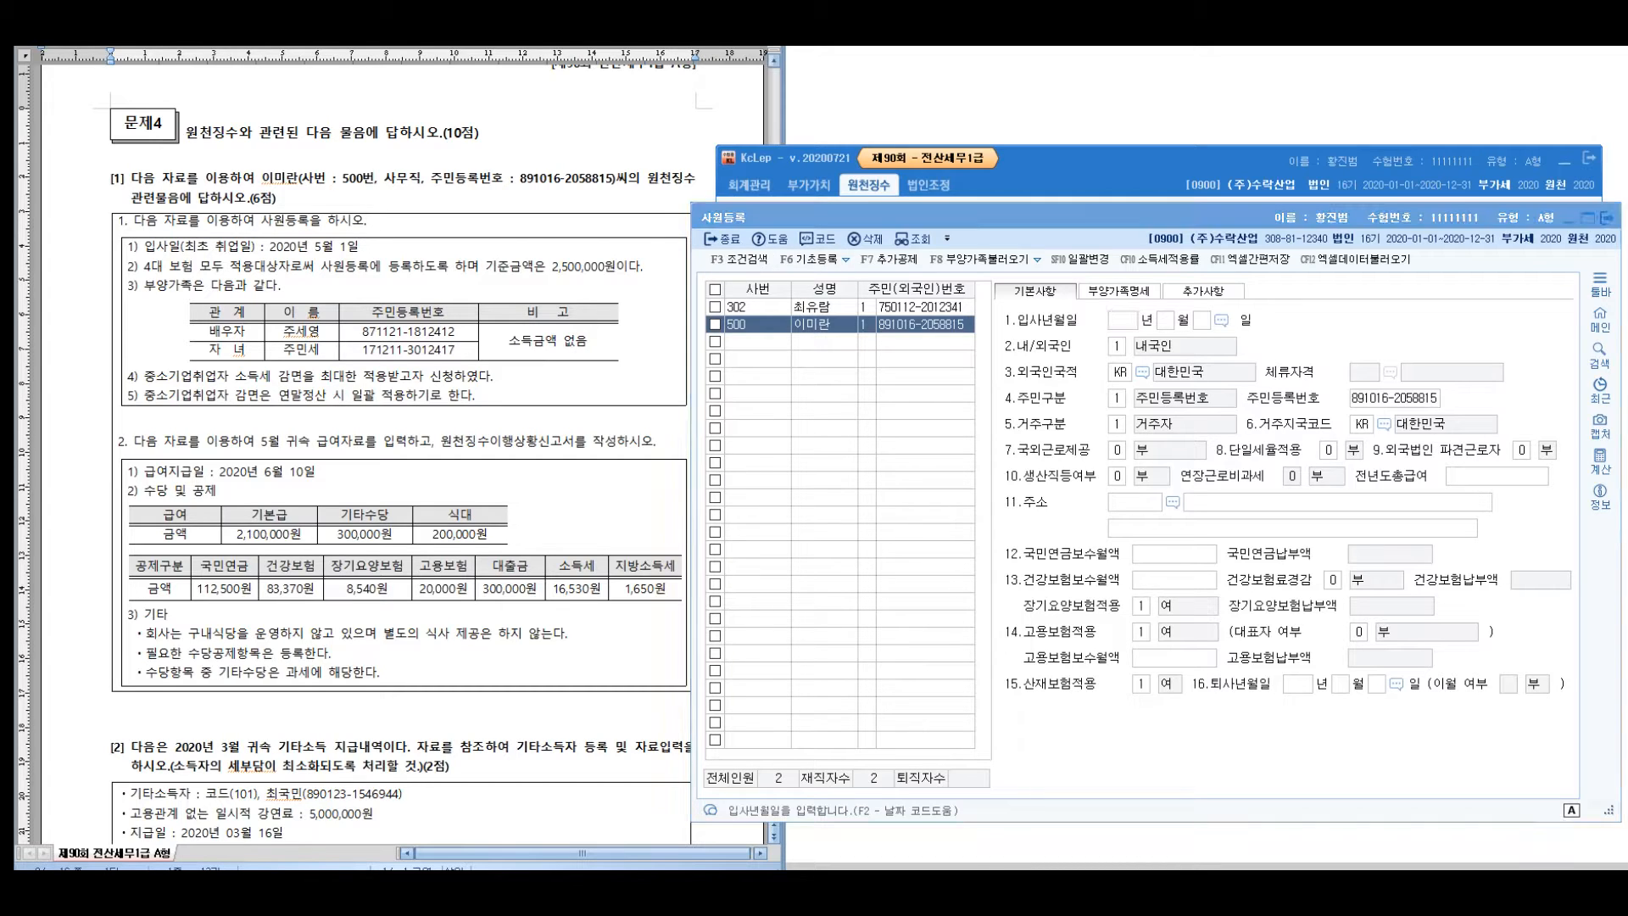
# Set employee 500's hire date (입사년월일) to 2020-05-01
pyautogui.moveTo(278, 246); pyautogui.dragTo(337, 247)
pyautogui.click(1123, 320)
pyautogui.write('20205')
pyautogui.press('Return')
pyautogui.write('1')
pyautogui.press('Return')
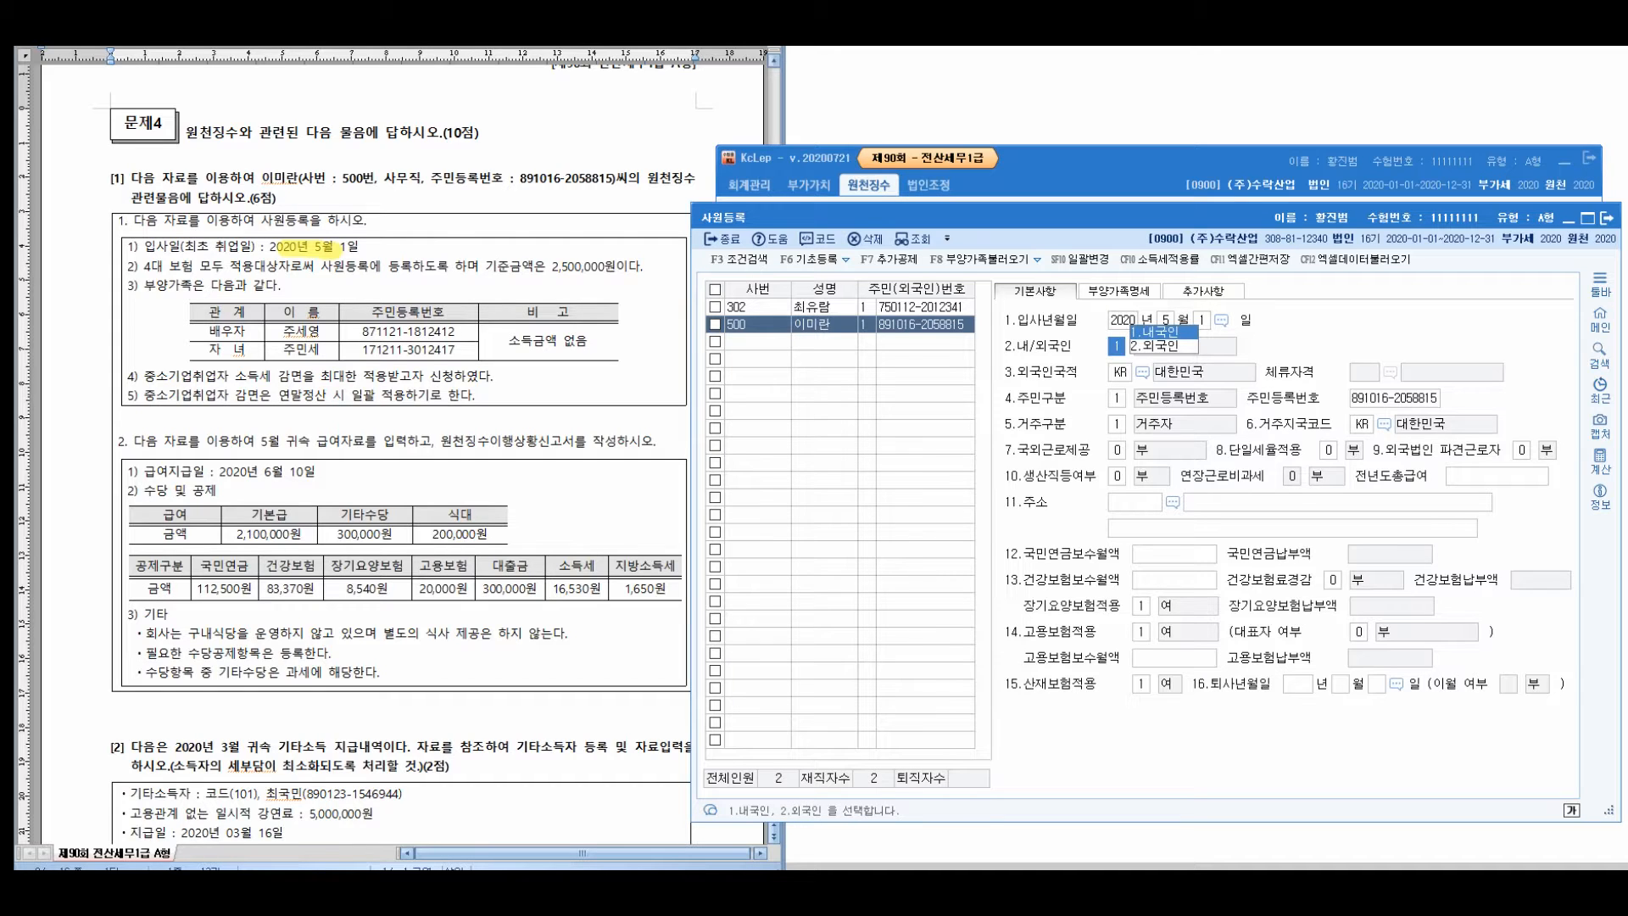
pyautogui.press('Return')
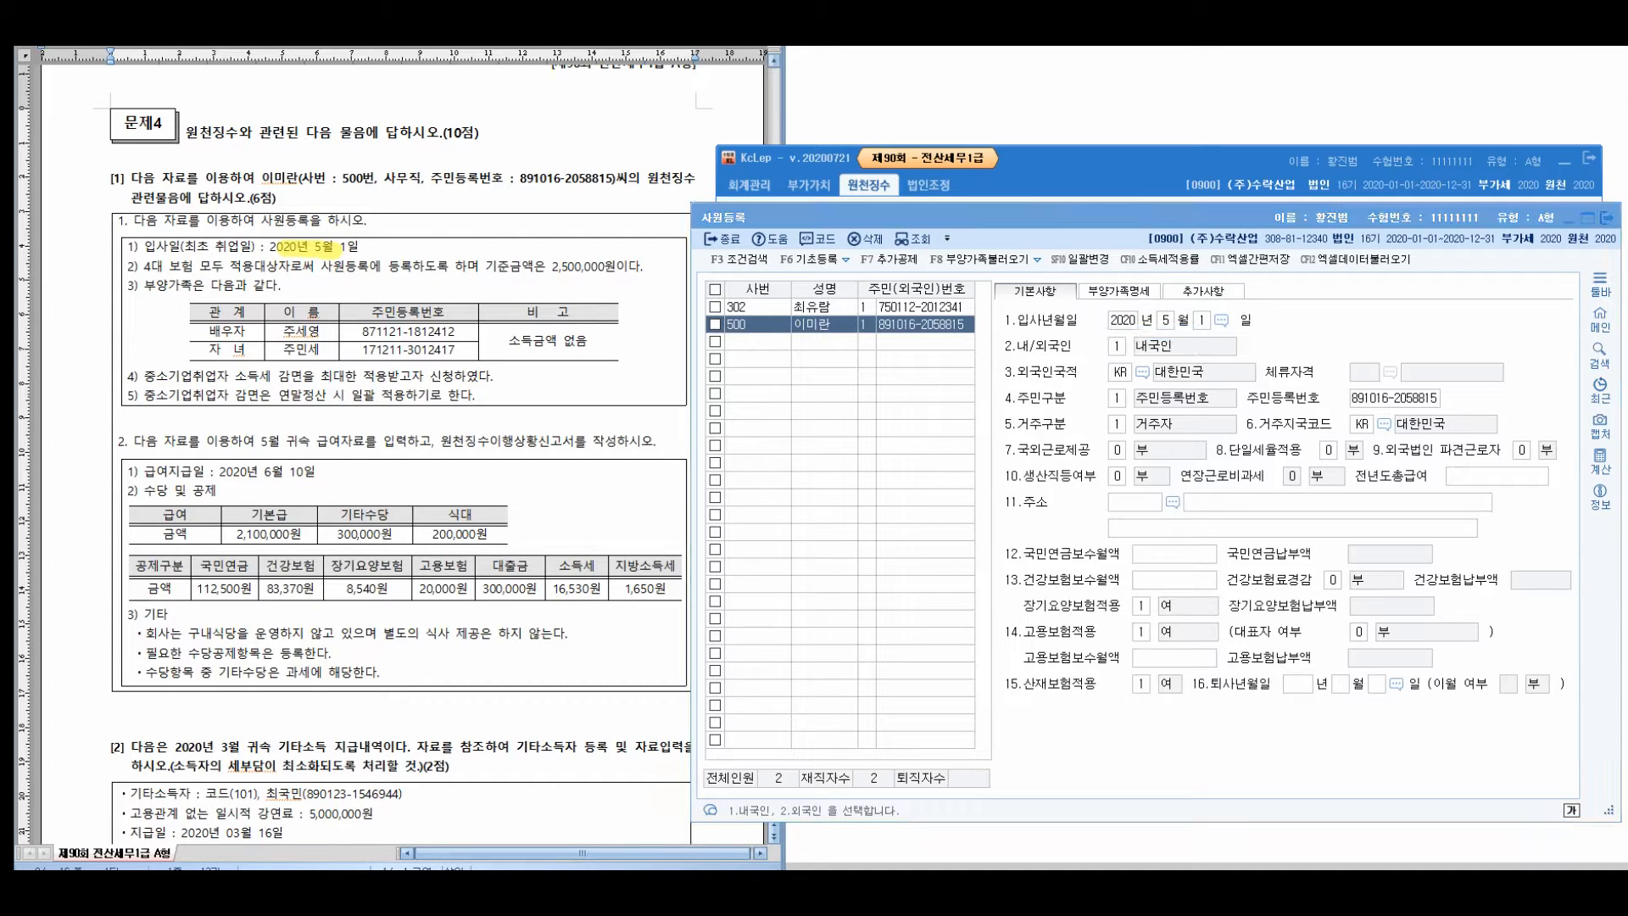
# Mark up the exam question's remaining details for employee 500
pyautogui.moveTo(143, 265); pyautogui.dragTo(315, 265)
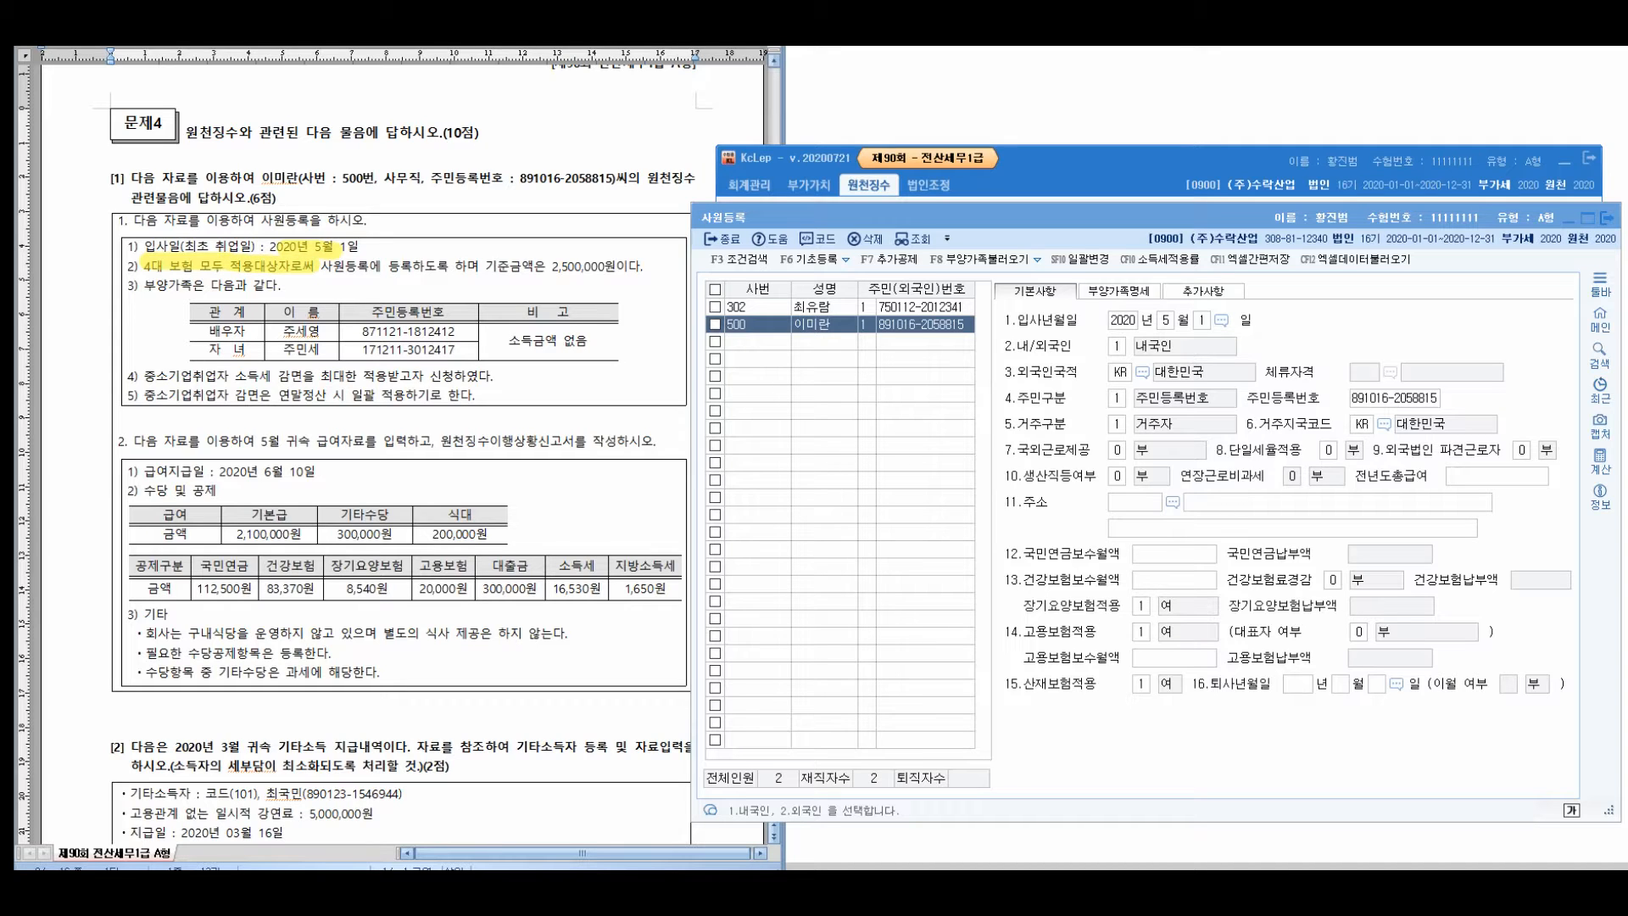
pyautogui.moveTo(402, 266); pyautogui.dragTo(636, 266)
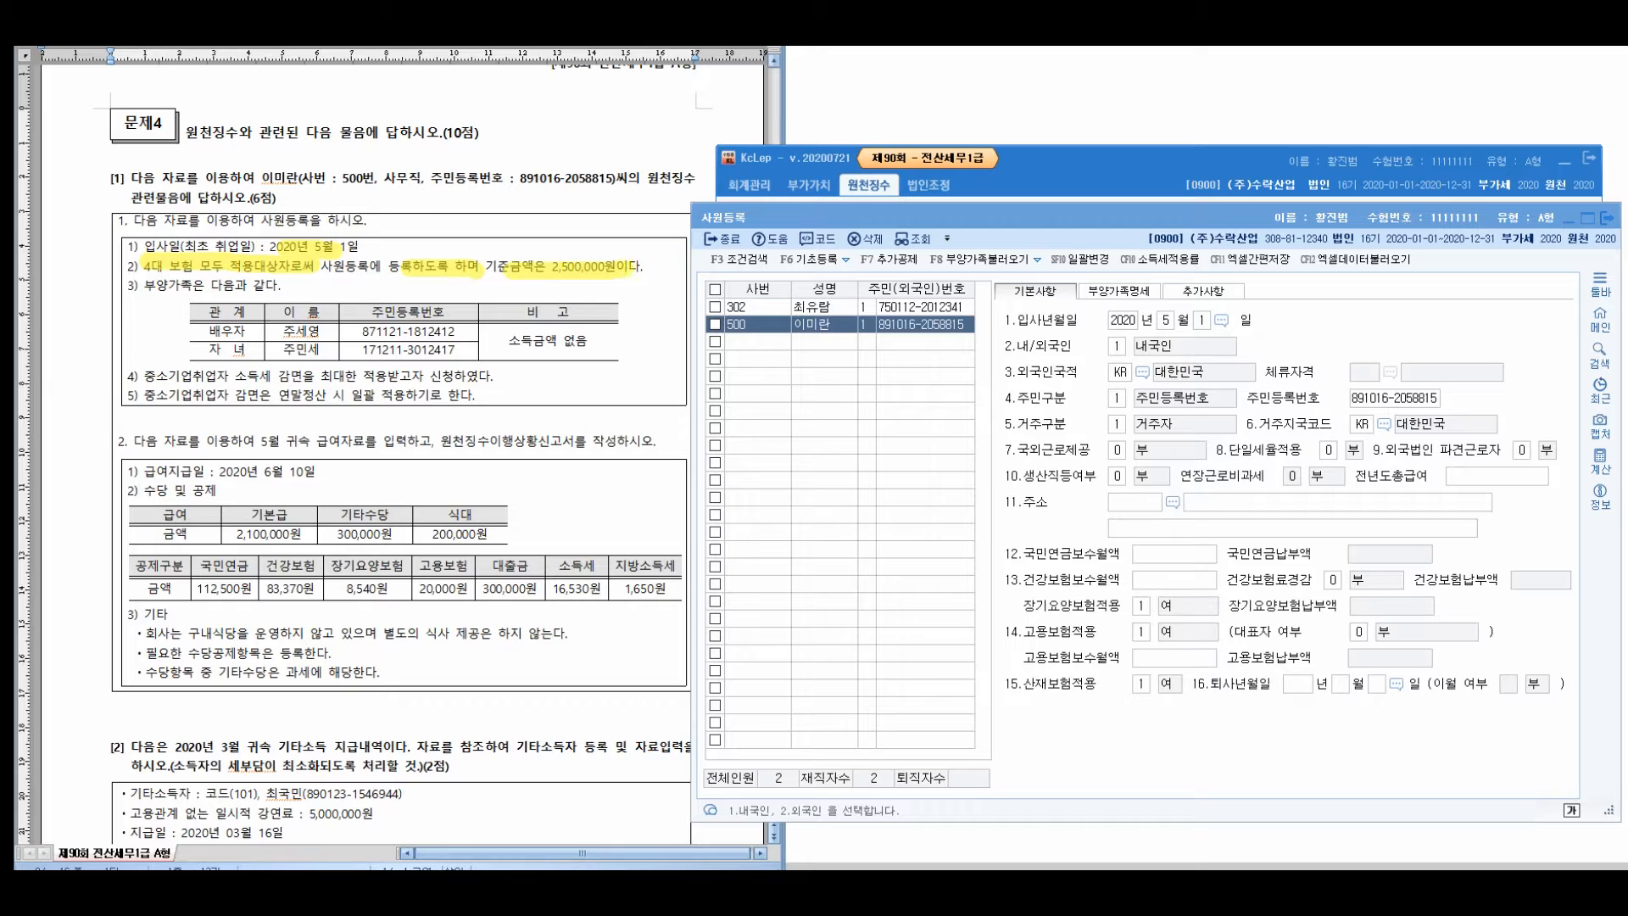
pyautogui.moveTo(555, 236)
pyautogui.mouseDown()
pyautogui.moveTo(591, 284)
pyautogui.moveTo(523, 240)
pyautogui.mouseUp()
pyautogui.moveTo(462, 105); pyautogui.dragTo(471, 161)
pyautogui.moveTo(489, 110); pyautogui.dragTo(484, 161)
pyautogui.moveTo(472, 170); pyautogui.dragTo(474, 196)
pyautogui.moveTo(506, 117); pyautogui.dragTo(500, 151)
pyautogui.moveTo(477, 183)
pyautogui.mouseDown()
pyautogui.moveTo(539, 129)
pyautogui.moveTo(534, 218)
pyautogui.mouseUp()
pyautogui.moveTo(536, 111); pyautogui.dragTo(555, 183)
pyautogui.moveTo(567, 144); pyautogui.dragTo(591, 141)
pyautogui.moveTo(592, 122); pyautogui.dragTo(596, 151)
pyautogui.moveTo(597, 153); pyautogui.dragTo(608, 204)
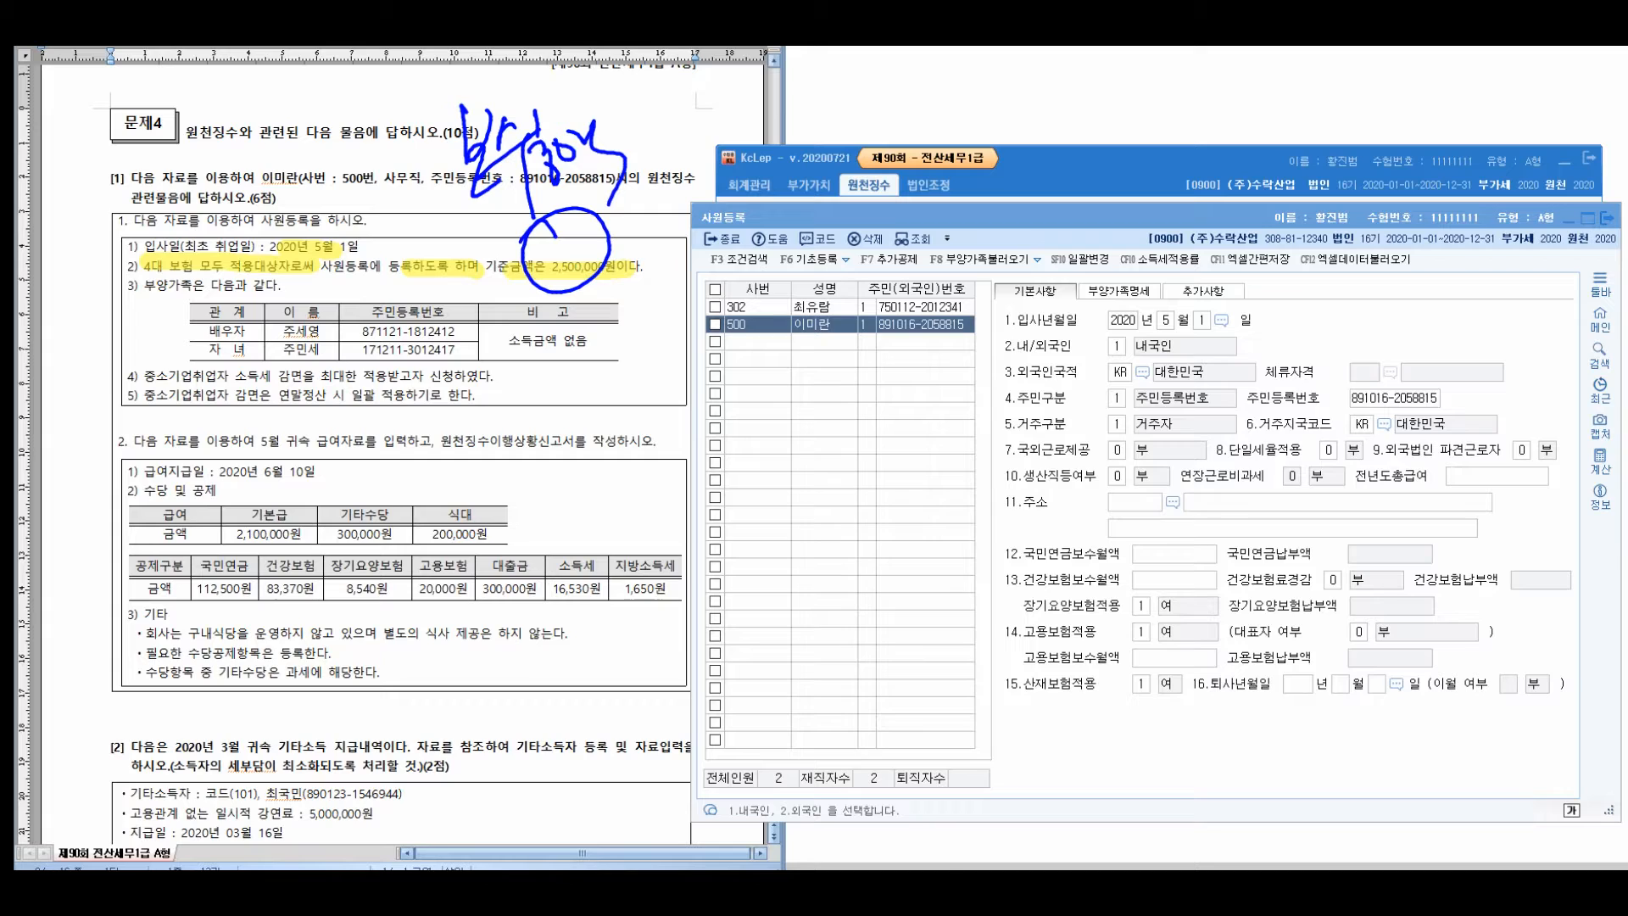
pyautogui.moveTo(1024, 658); pyautogui.dragTo(1108, 658)
pyautogui.moveTo(1022, 580)
pyautogui.mouseDown()
pyautogui.moveTo(1107, 580)
pyautogui.moveTo(1119, 554)
pyautogui.mouseUp()
pyautogui.rightClick(1039, 515)
pyautogui.click(1005, 719)
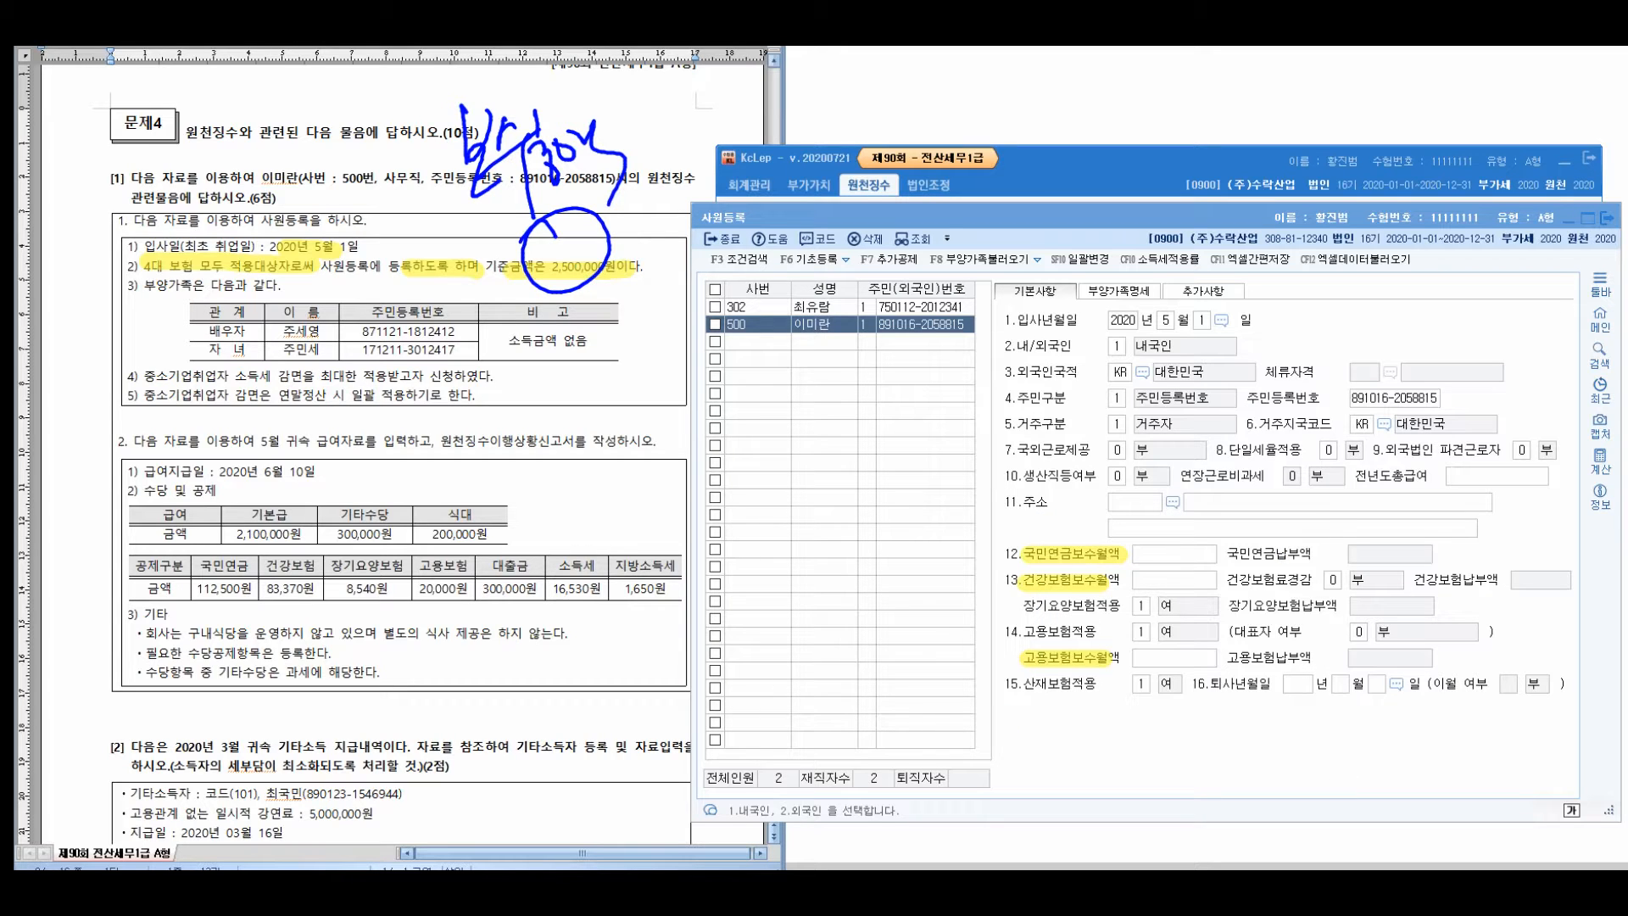
# Enter 2,500,000 as pension, health and employment insurance monthly pay, with no reduction
pyautogui.click(1174, 553)
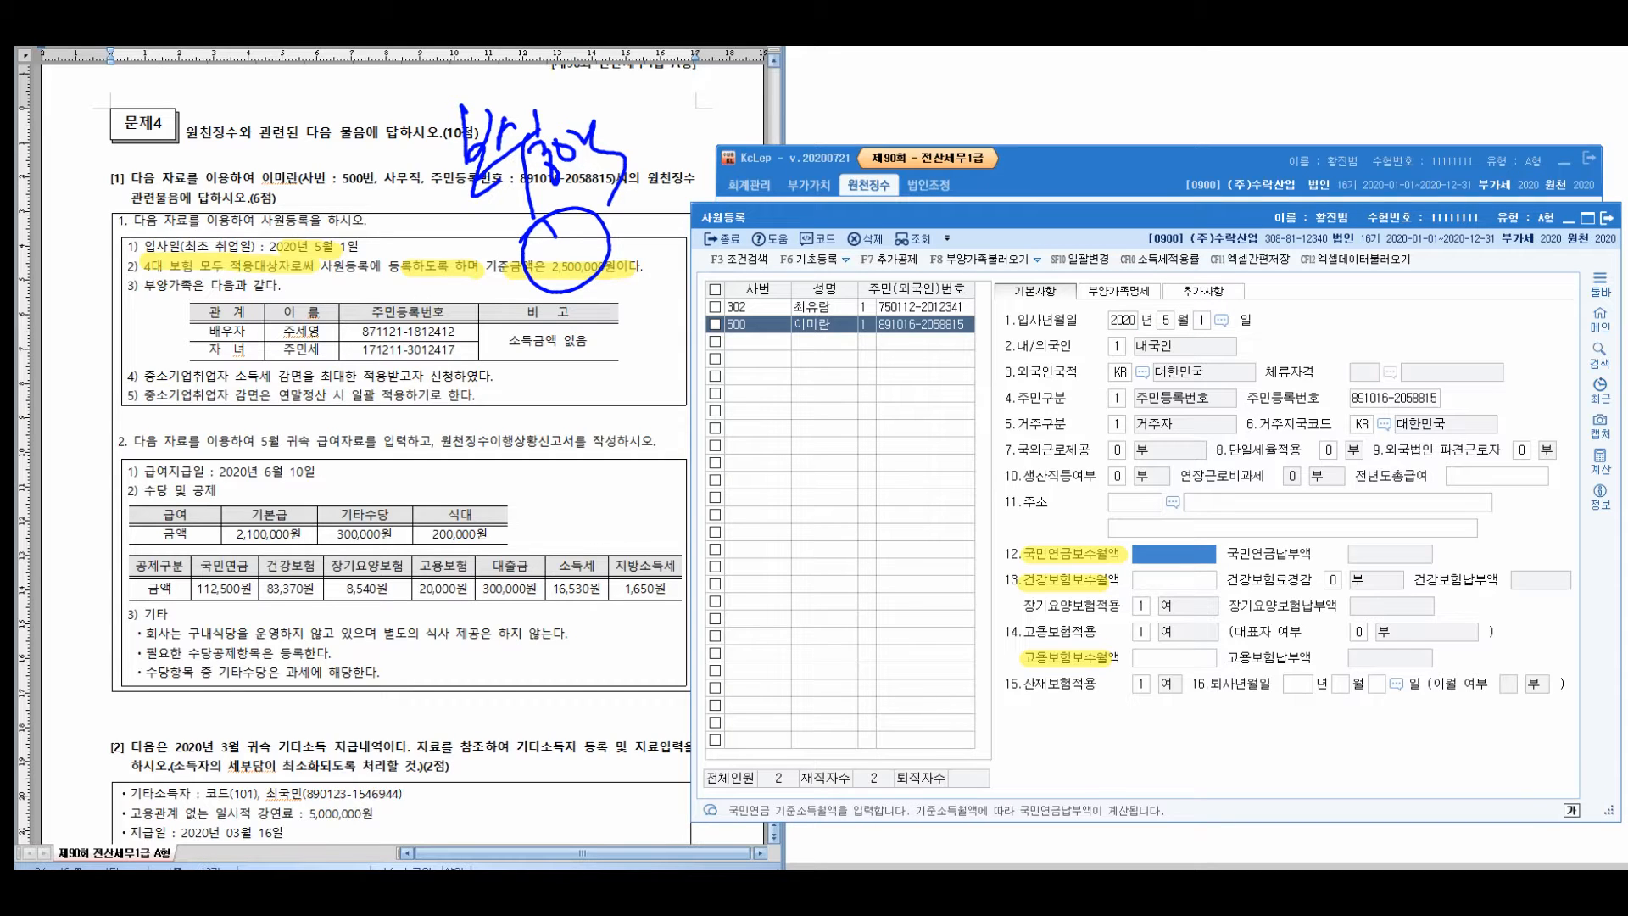
pyautogui.write('2500000')
pyautogui.press('Return')
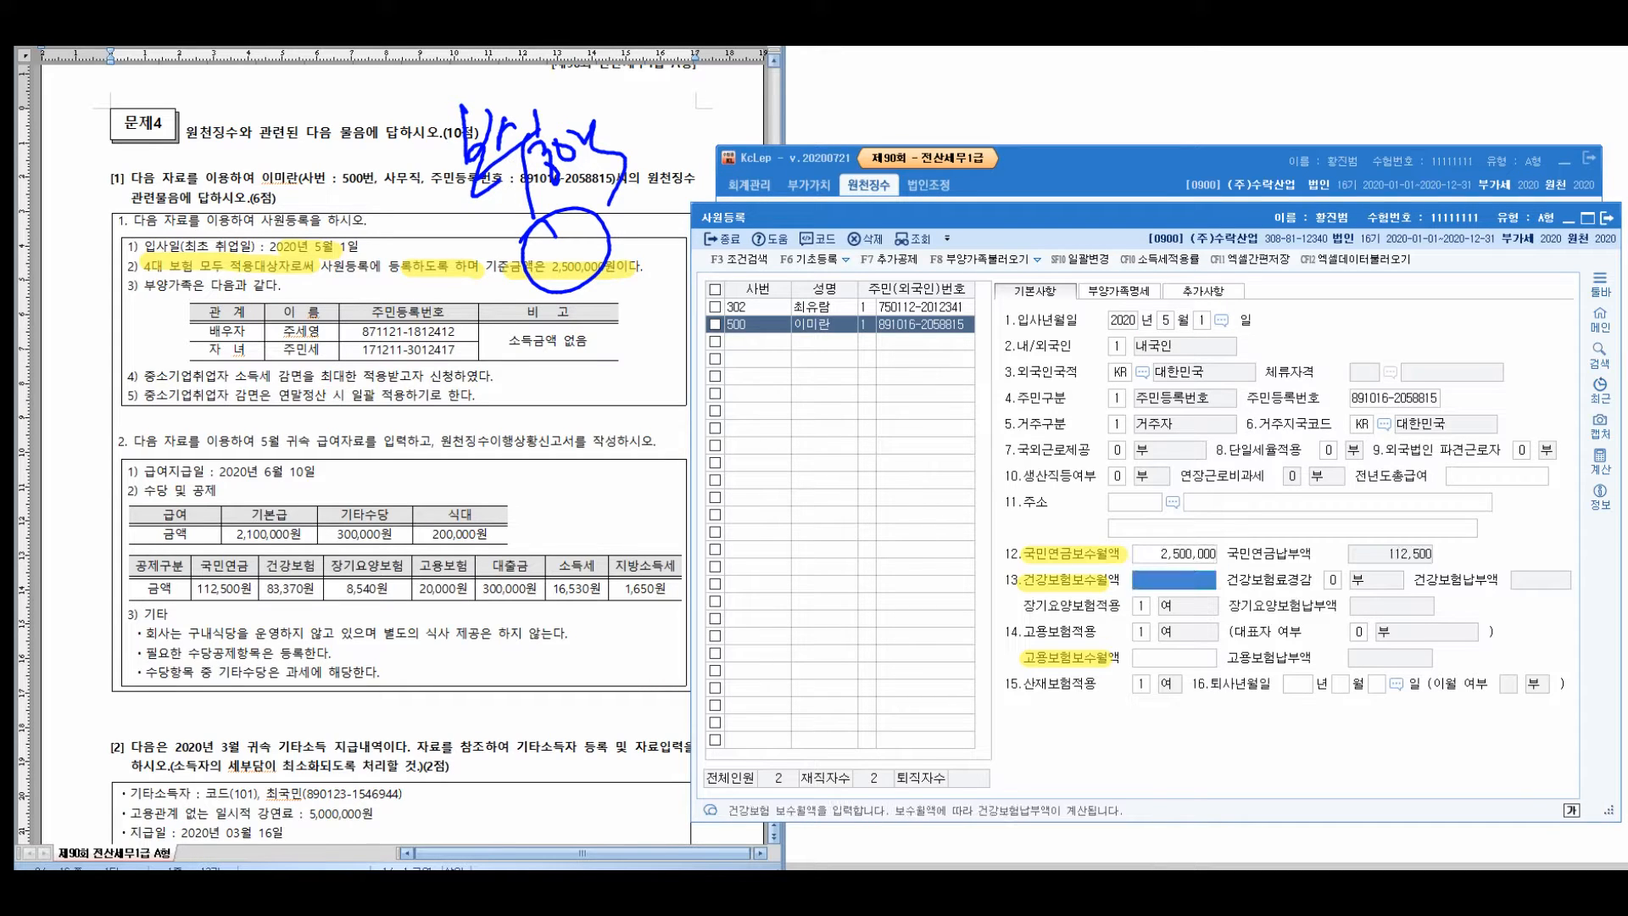
pyautogui.write('2500000')
pyautogui.press('Return')
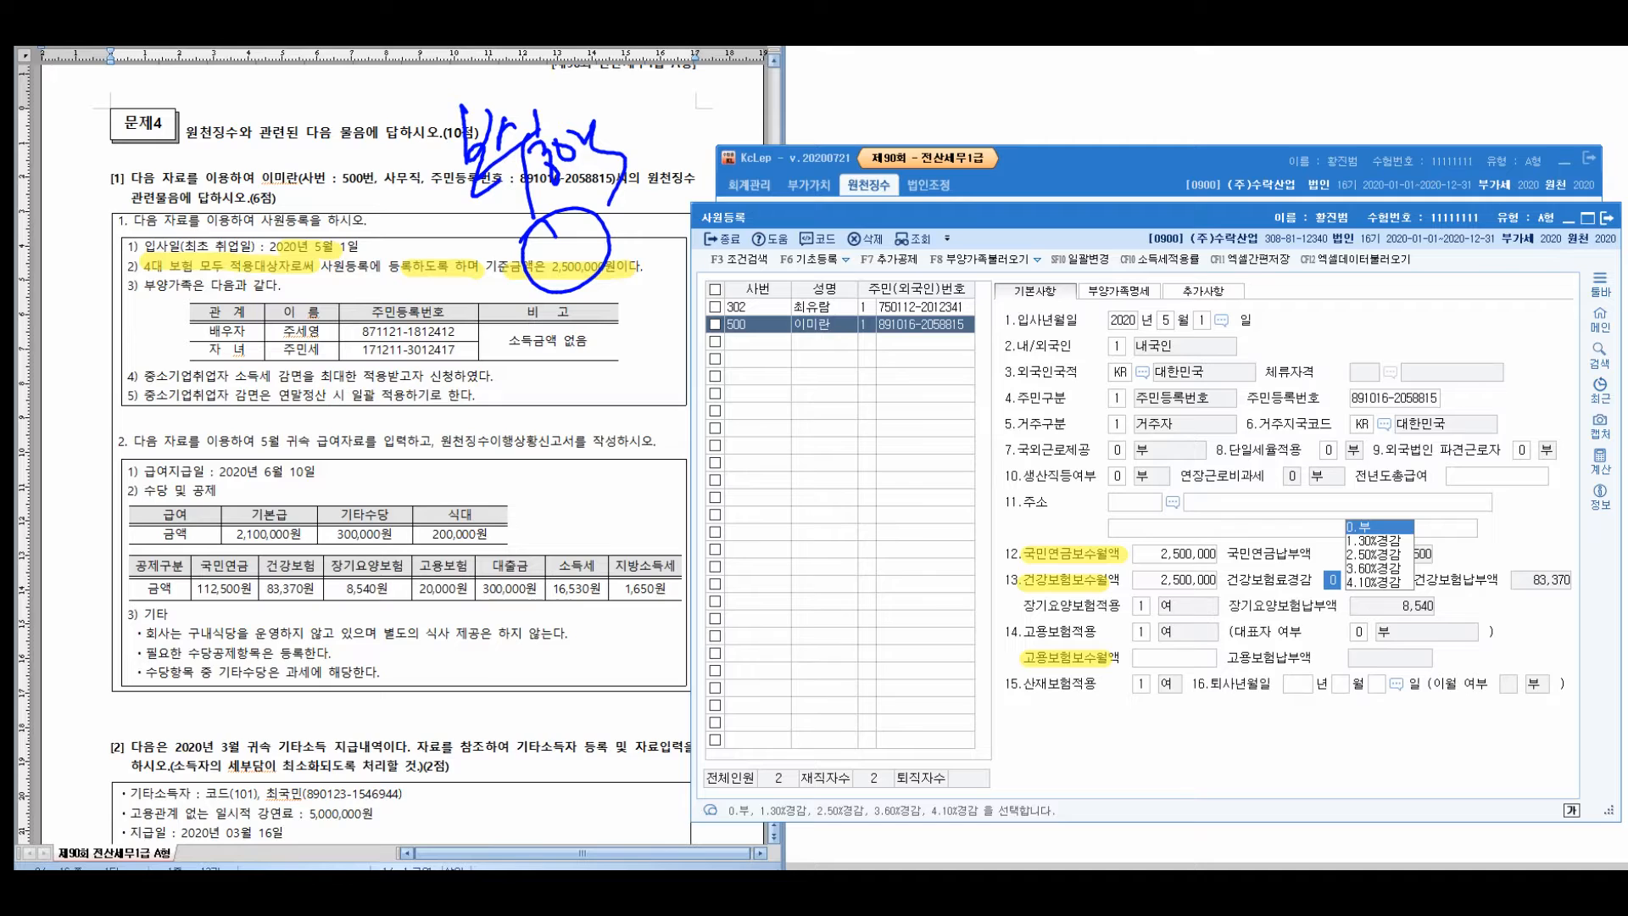
pyautogui.press('Return')
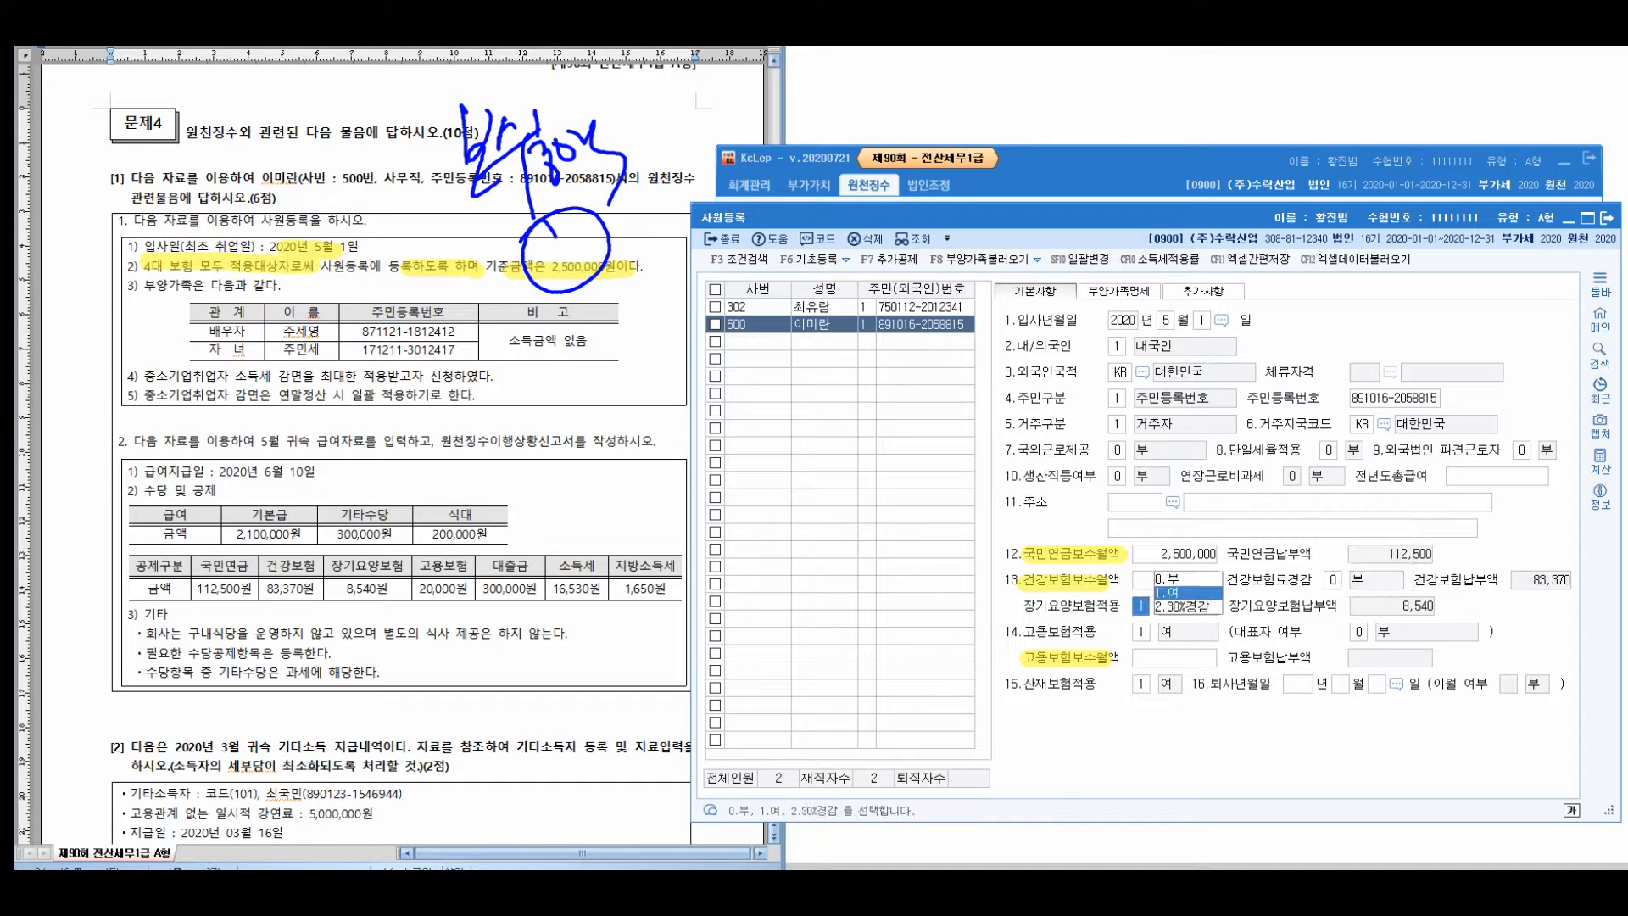
pyautogui.press('Return')
pyautogui.press('Return')
pyautogui.press('Return')
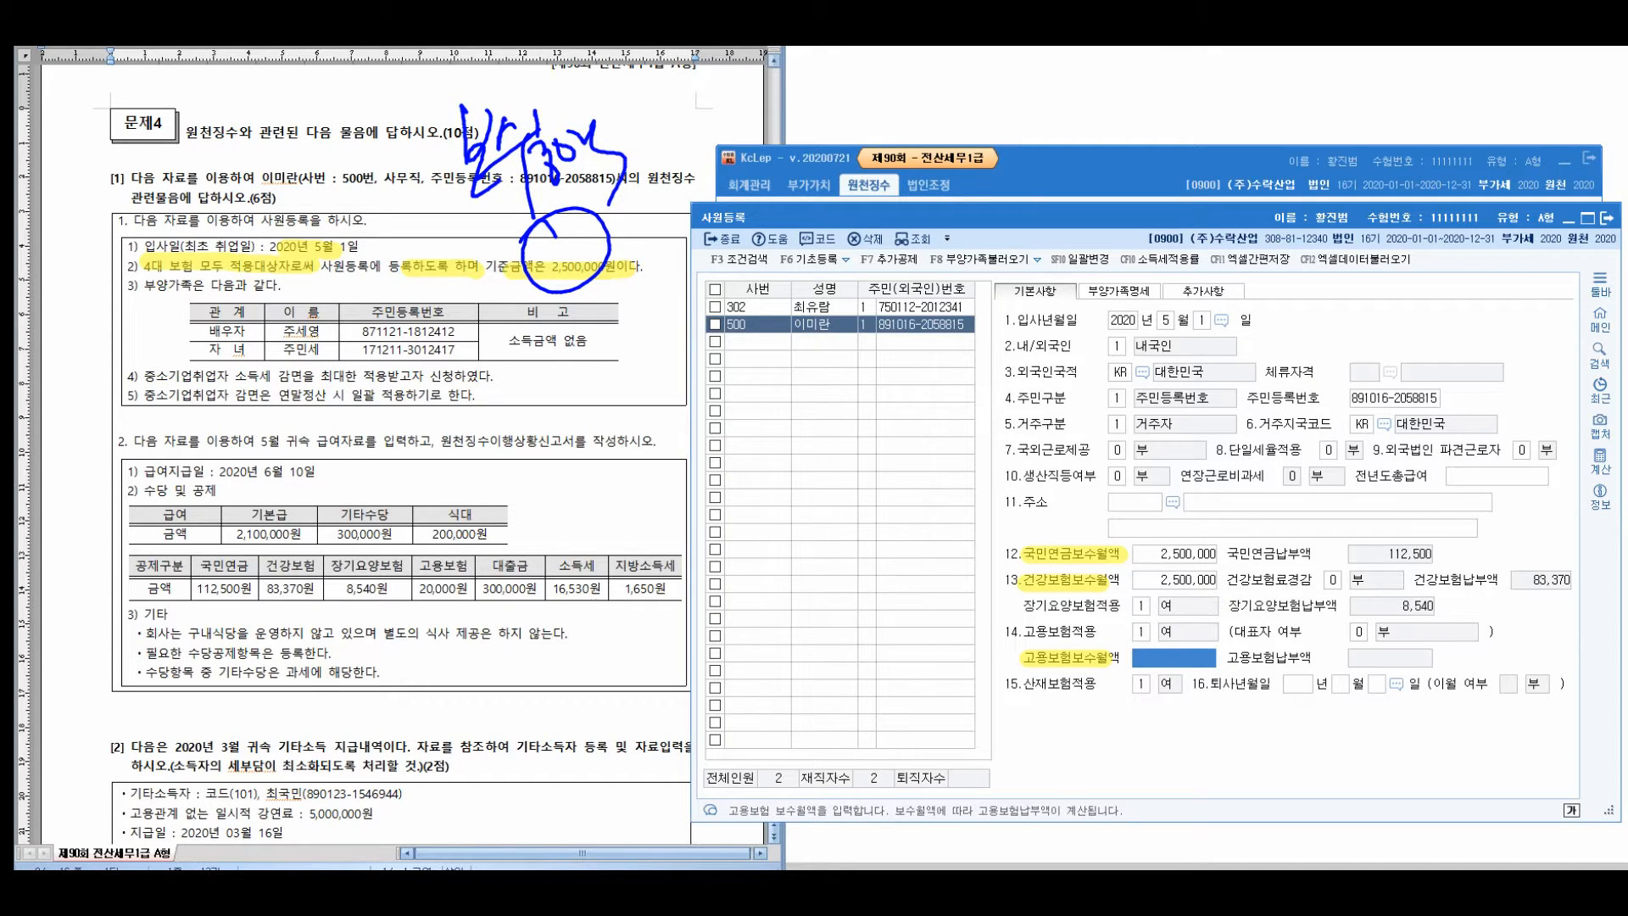
pyautogui.write('2500000')
pyautogui.press('Return')
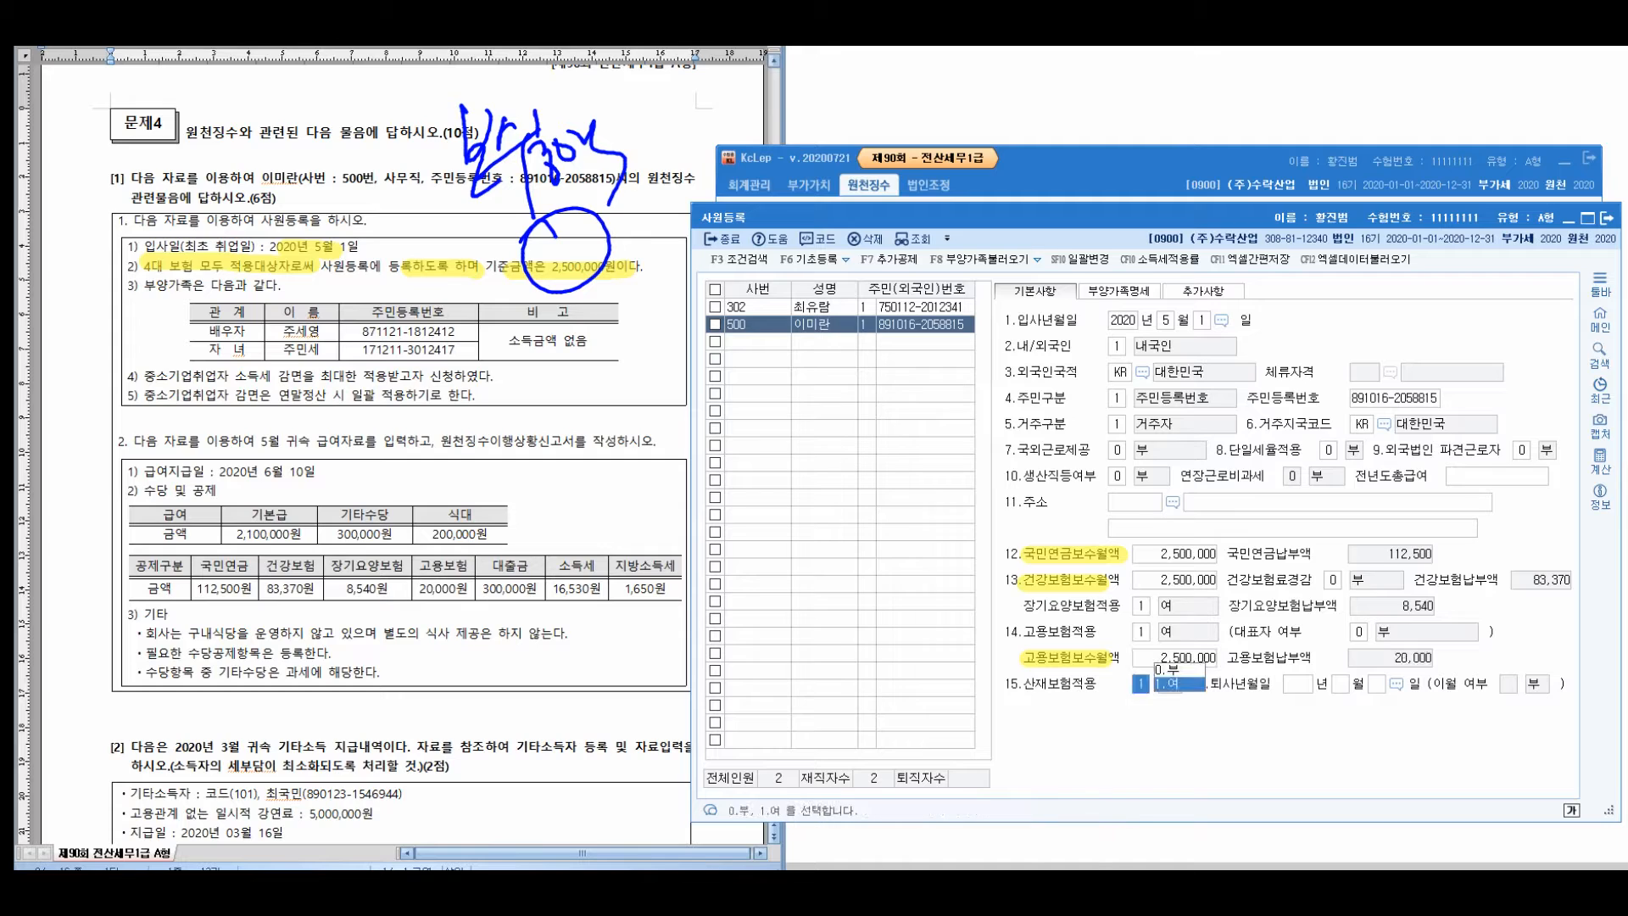
pyautogui.click(1175, 658)
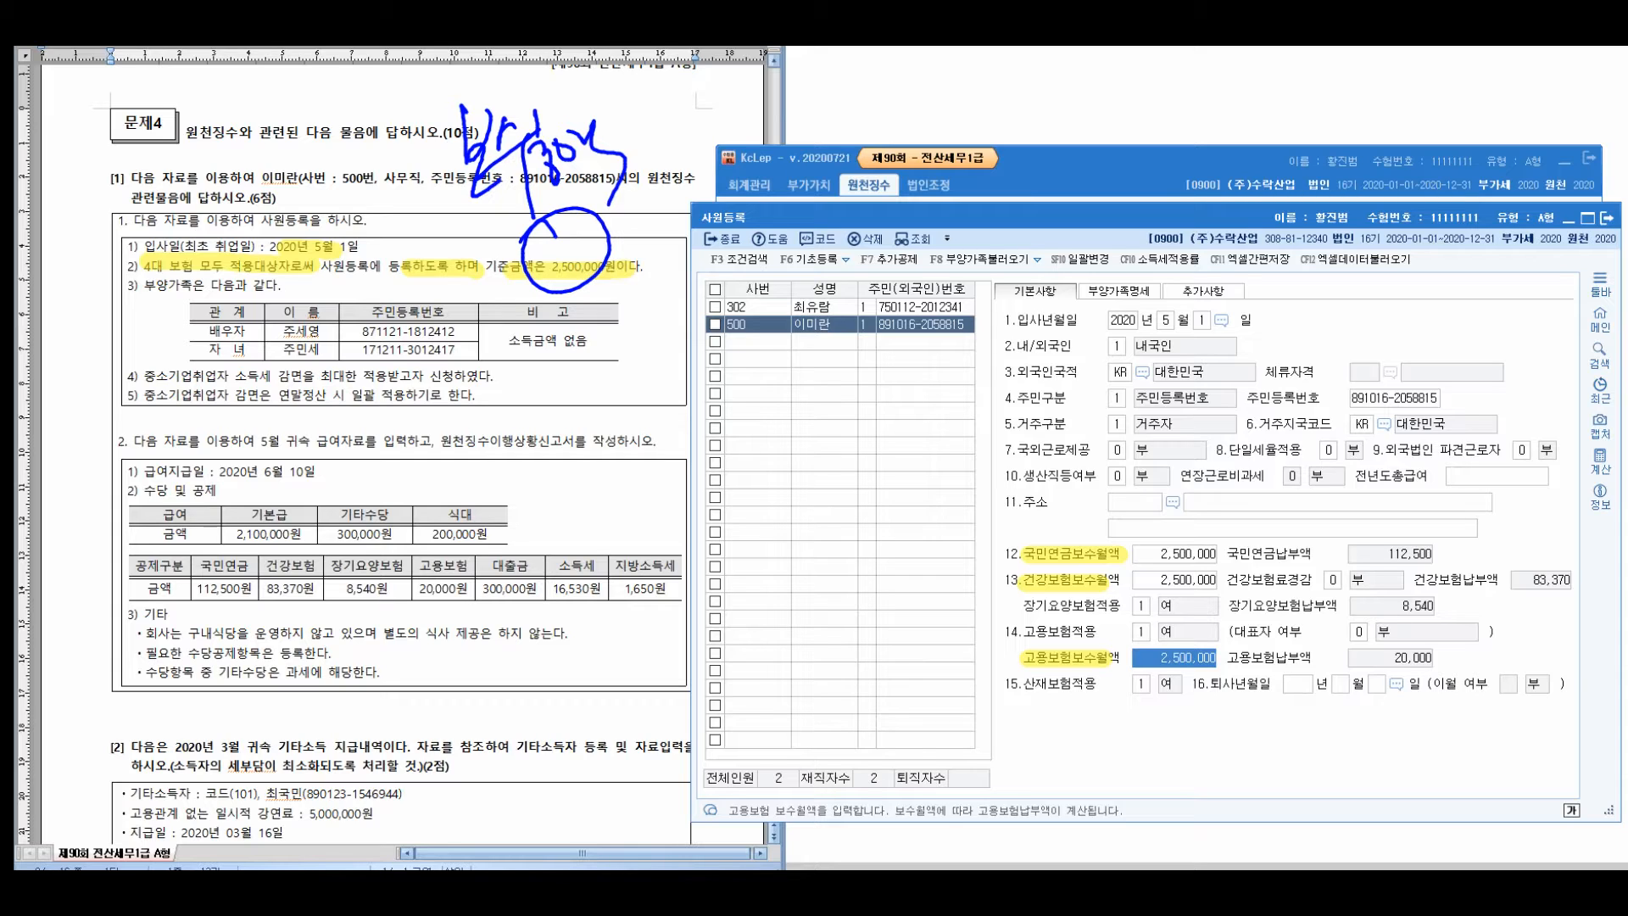
pyautogui.press('Escape')
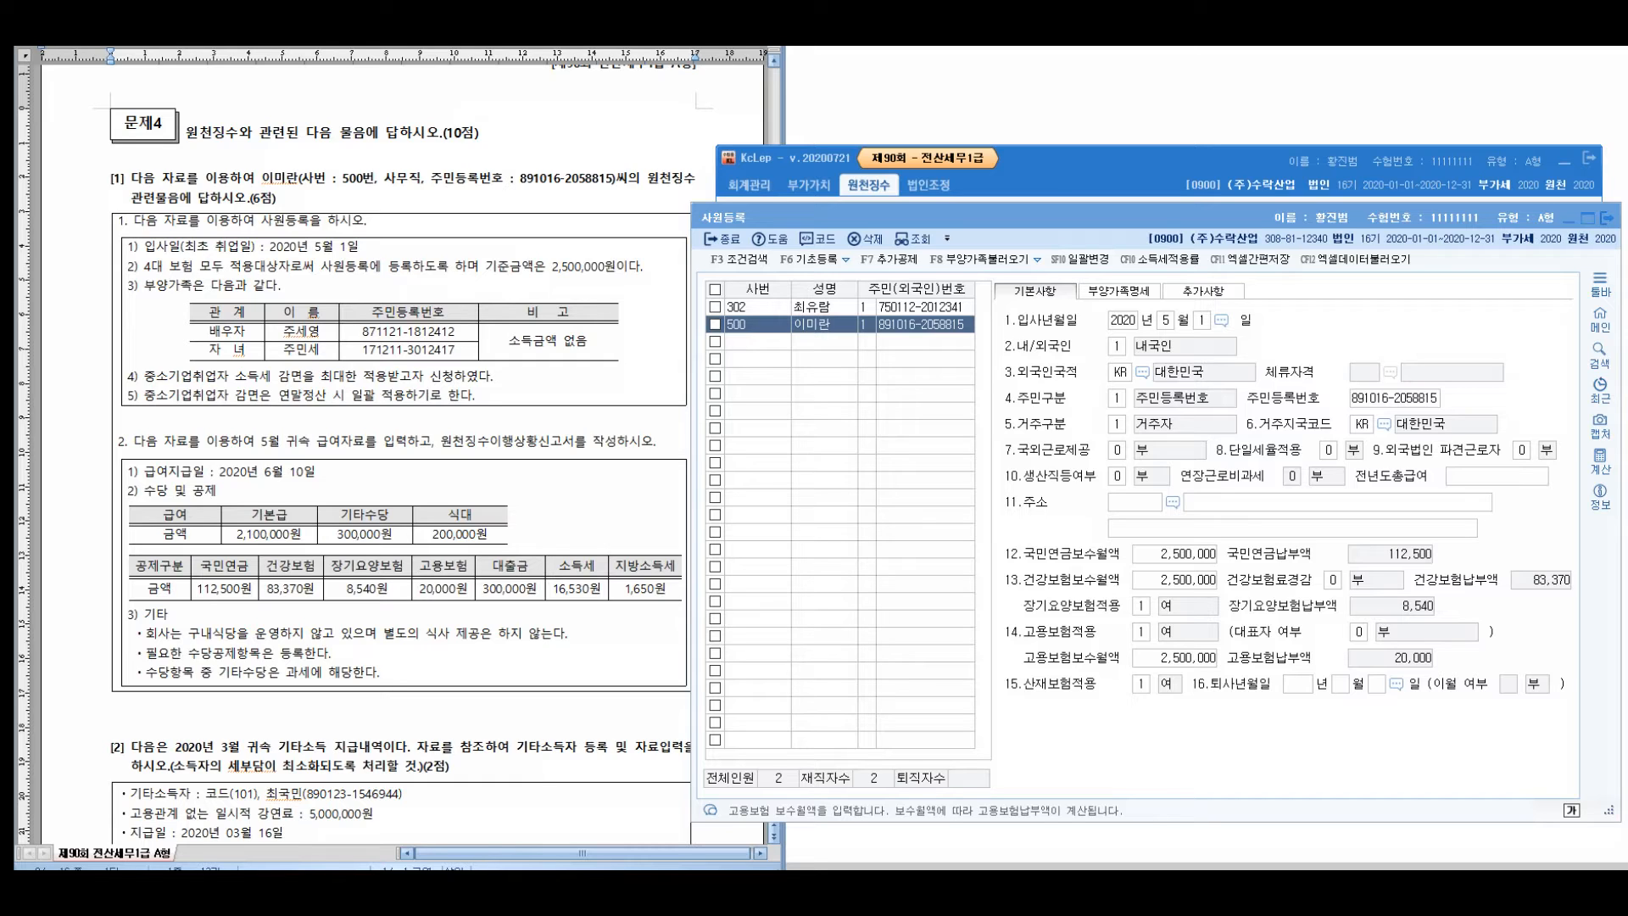
# In 부양가족명세, add the spouse as a dependent with name and resident registration number
pyautogui.moveTo(144, 286); pyautogui.dragTo(281, 286)
pyautogui.click(1119, 291)
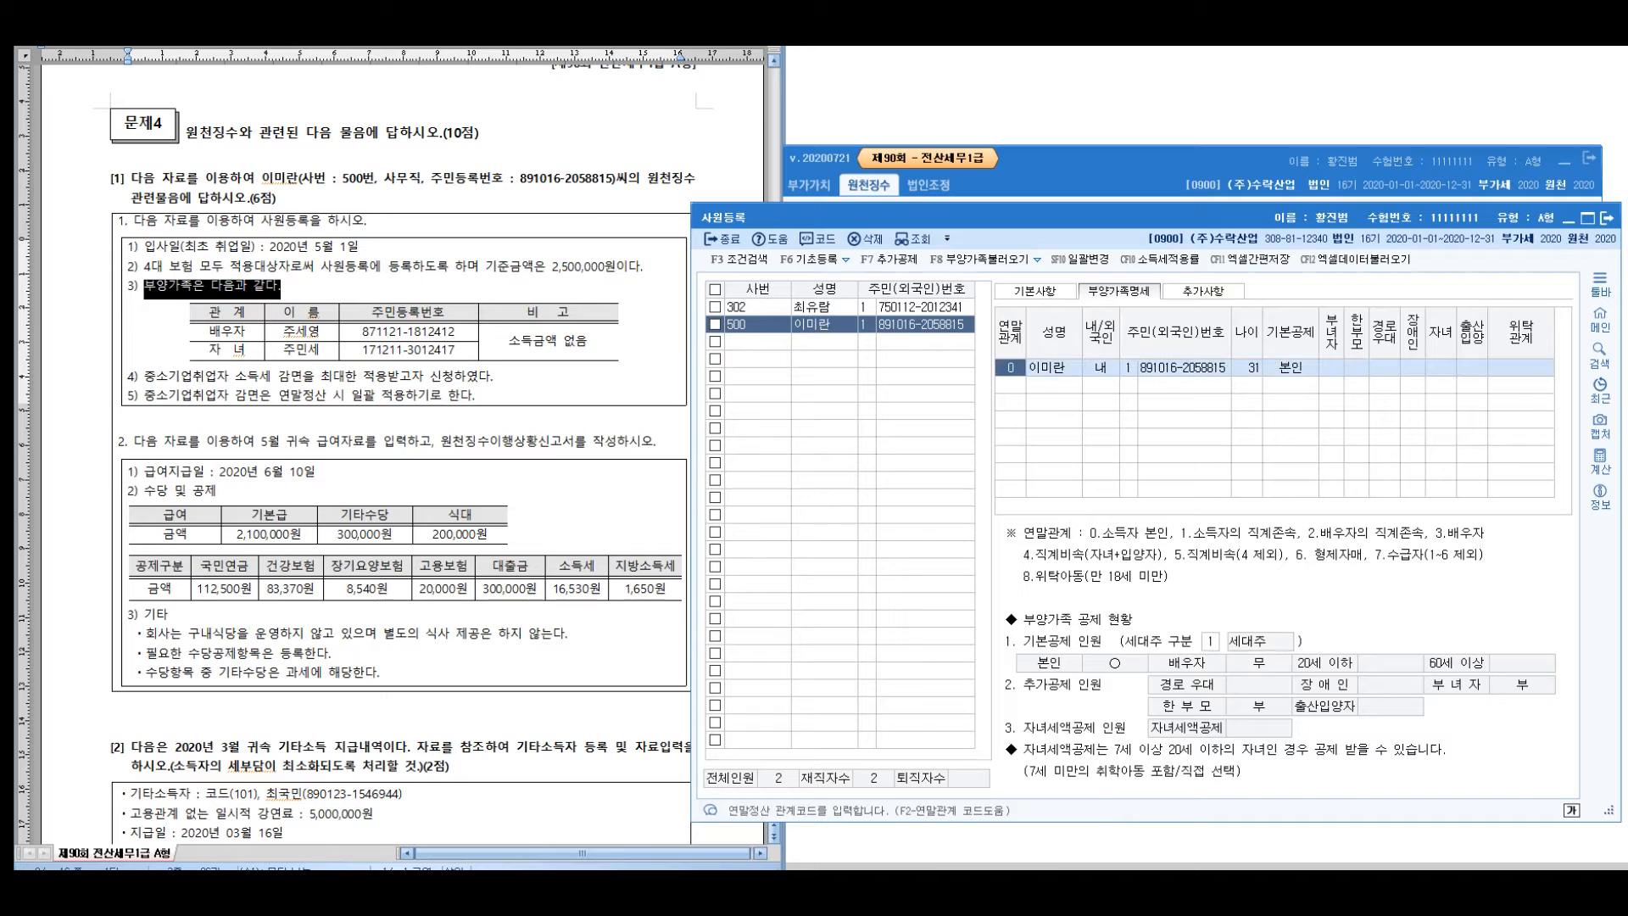
pyautogui.click(1010, 385)
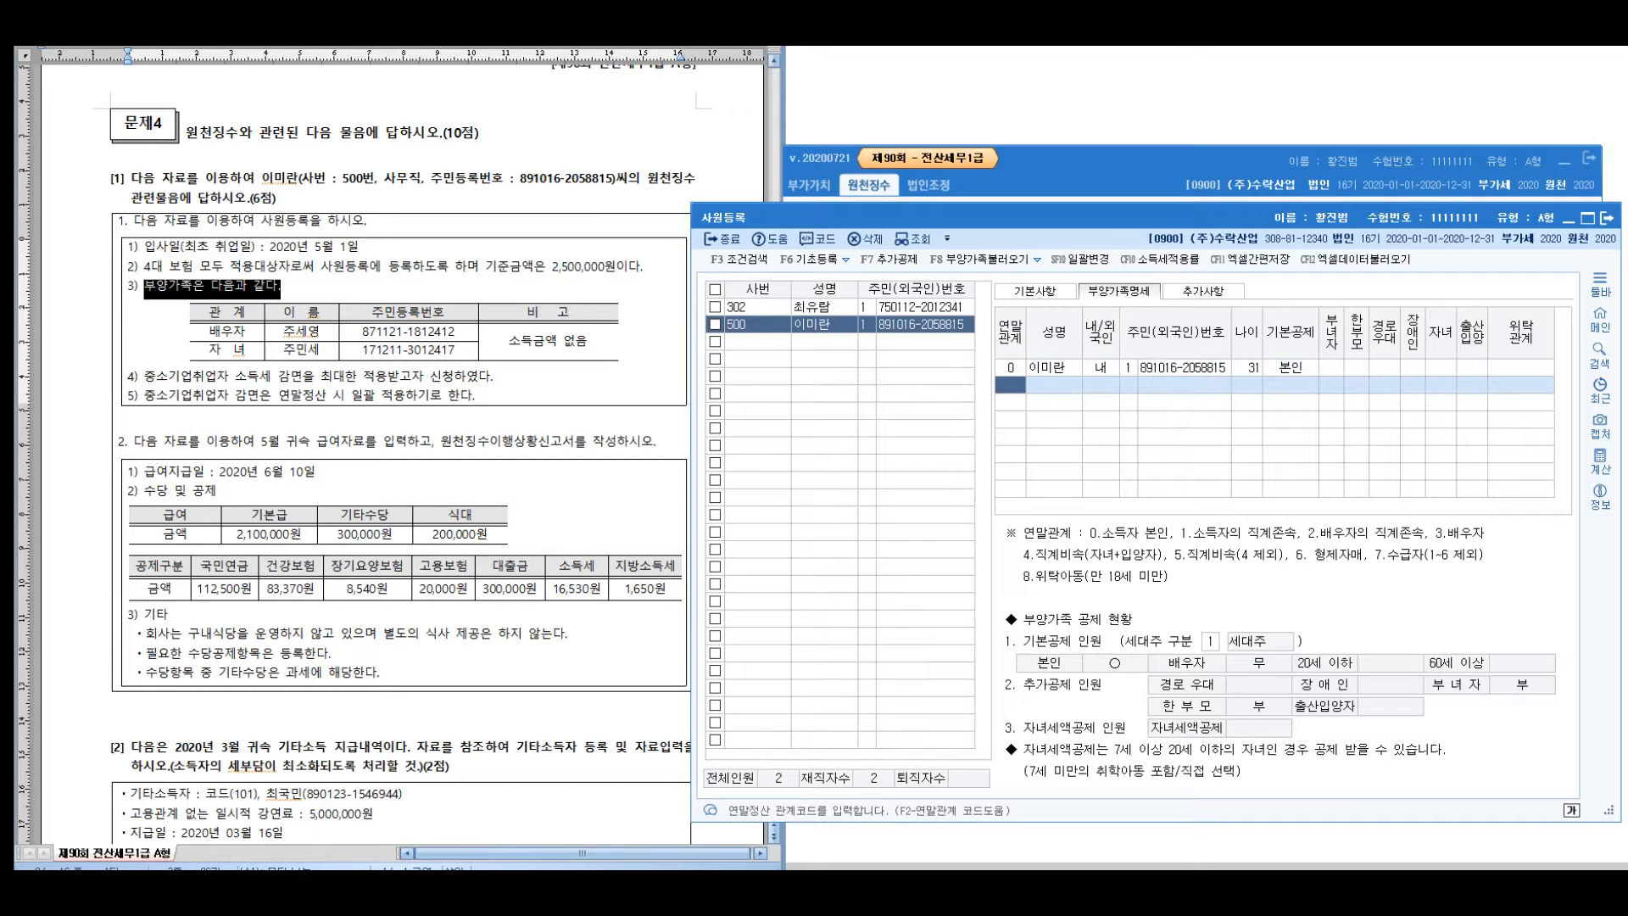
pyautogui.press('F2')
pyautogui.press('Down')
pyautogui.press('Down')
pyautogui.press('Return')
pyautogui.press('Return')
pyautogui.press('Hangul')
pyautogui.press('Return')
pyautogui.press('Return')
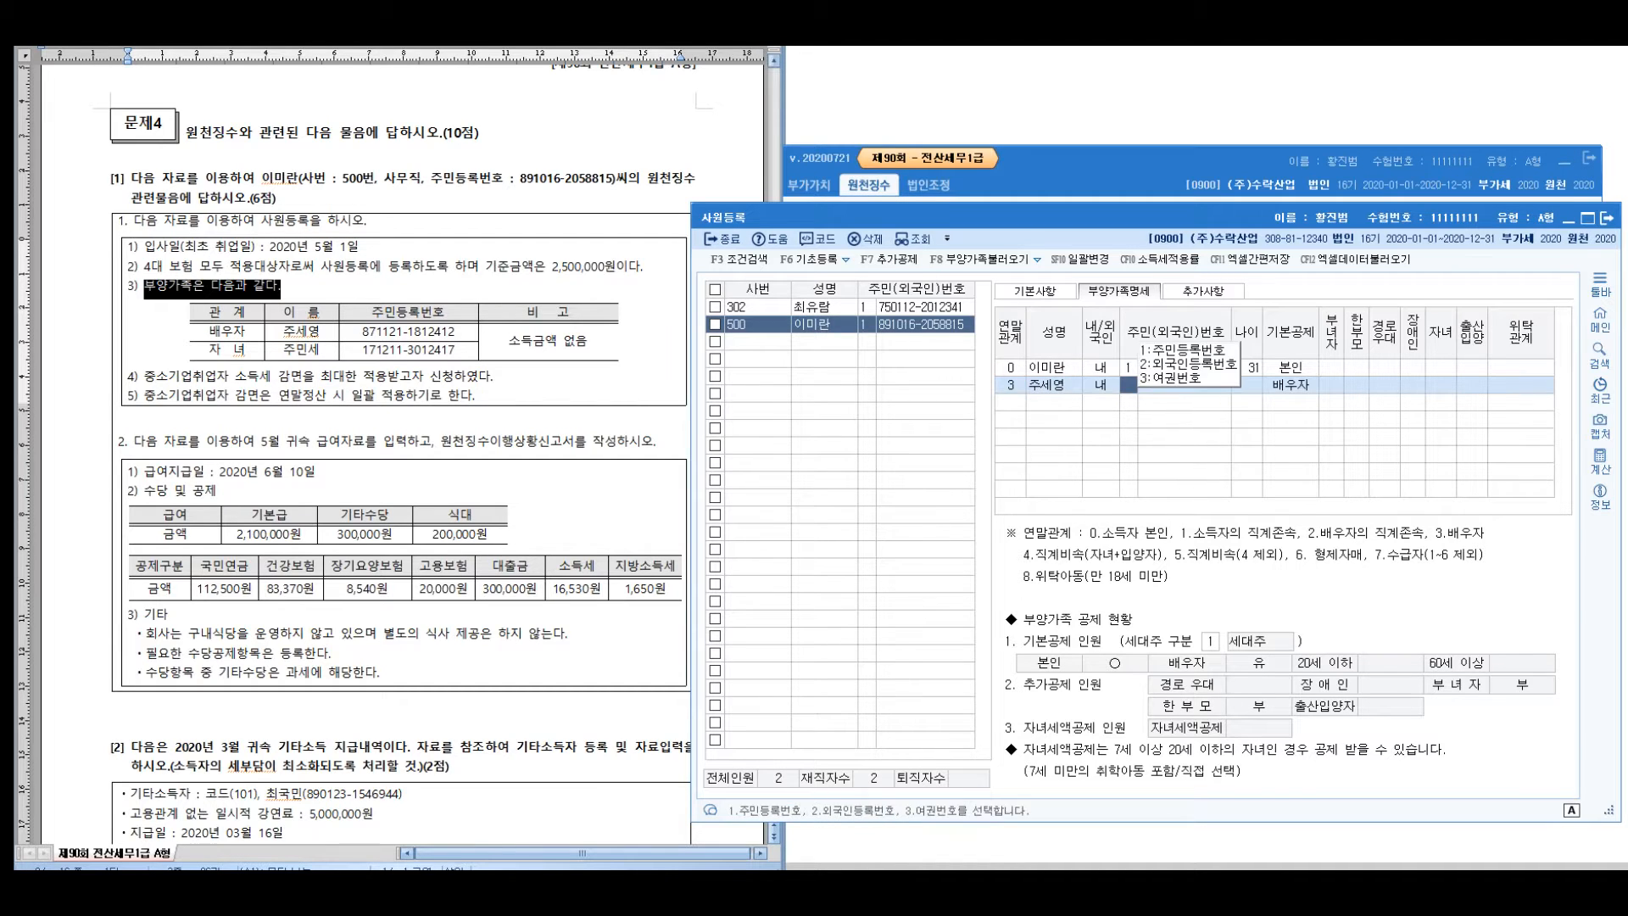
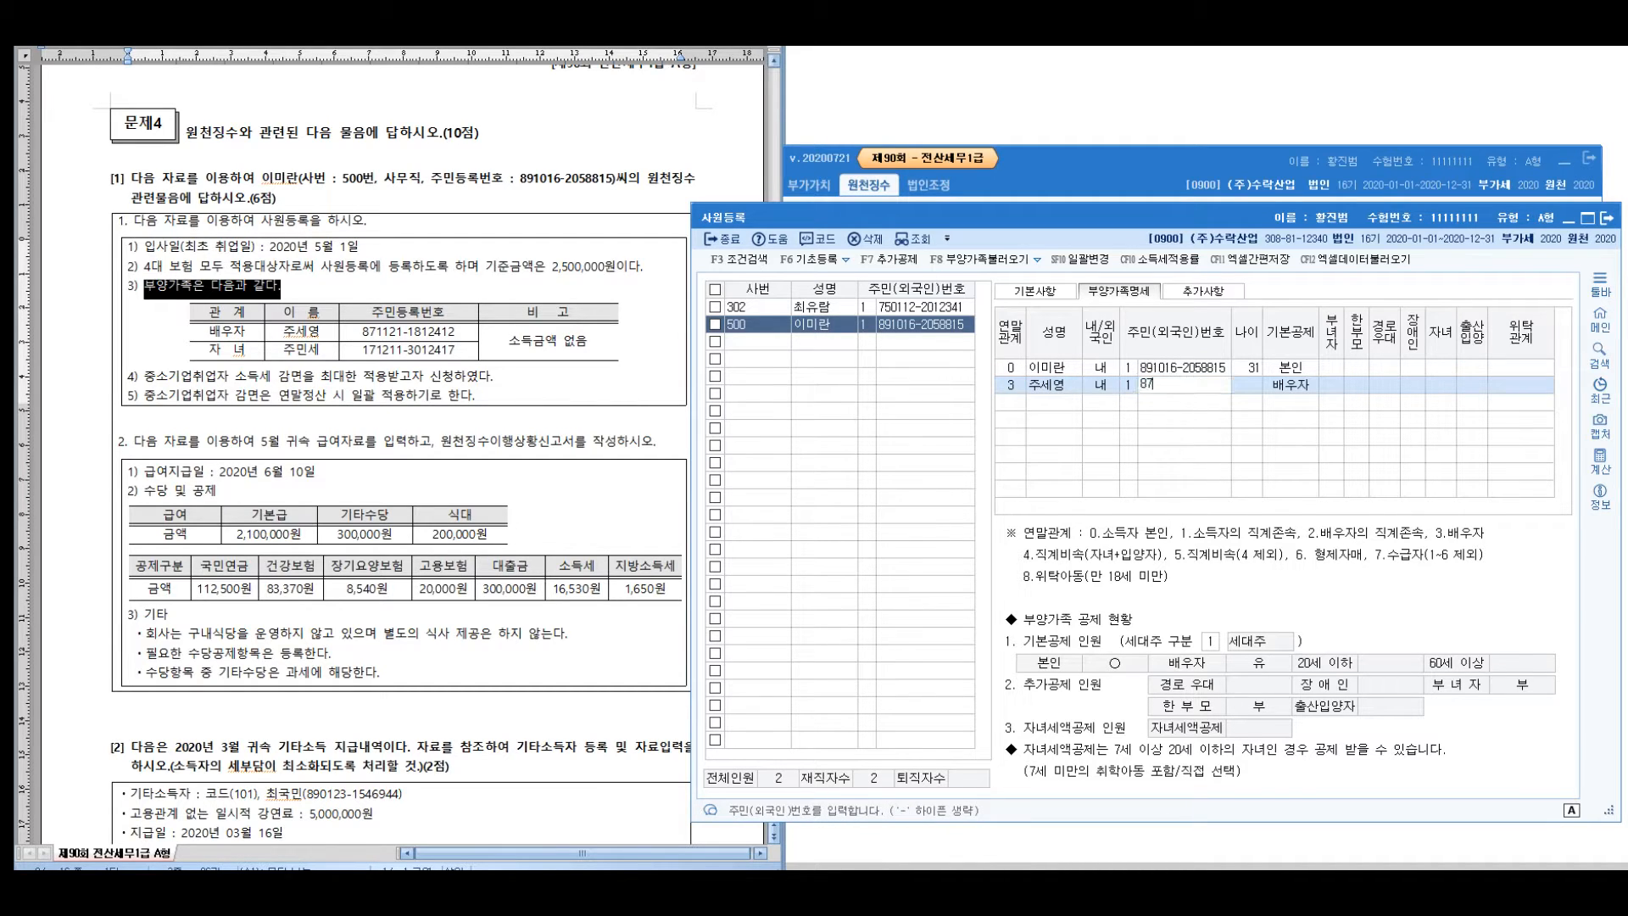
pyautogui.press('Return')
pyautogui.press('Return')
pyautogui.press('Return')
pyautogui.press('Return')
pyautogui.press('Return')
pyautogui.press('Return')
pyautogui.press('Return')
pyautogui.press('Return')
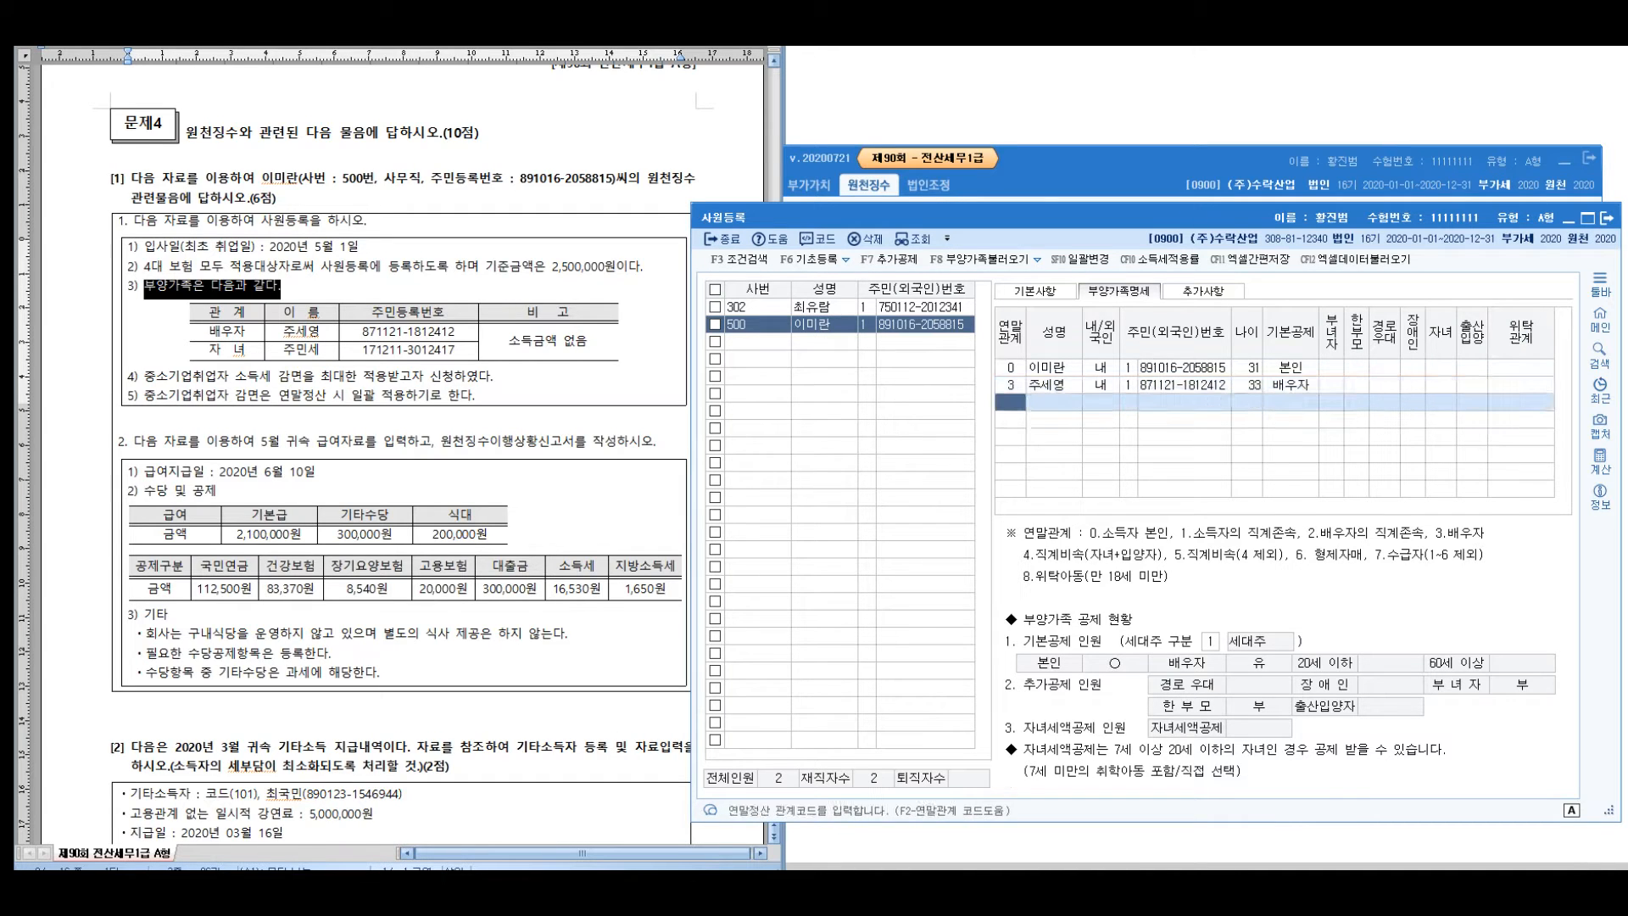
# Add the child as a lineal descendant with resident ID, taking the 20세이하 basic deduction
pyautogui.press('F2')
pyautogui.press('Down')
pyautogui.press('Down')
pyautogui.press('Down')
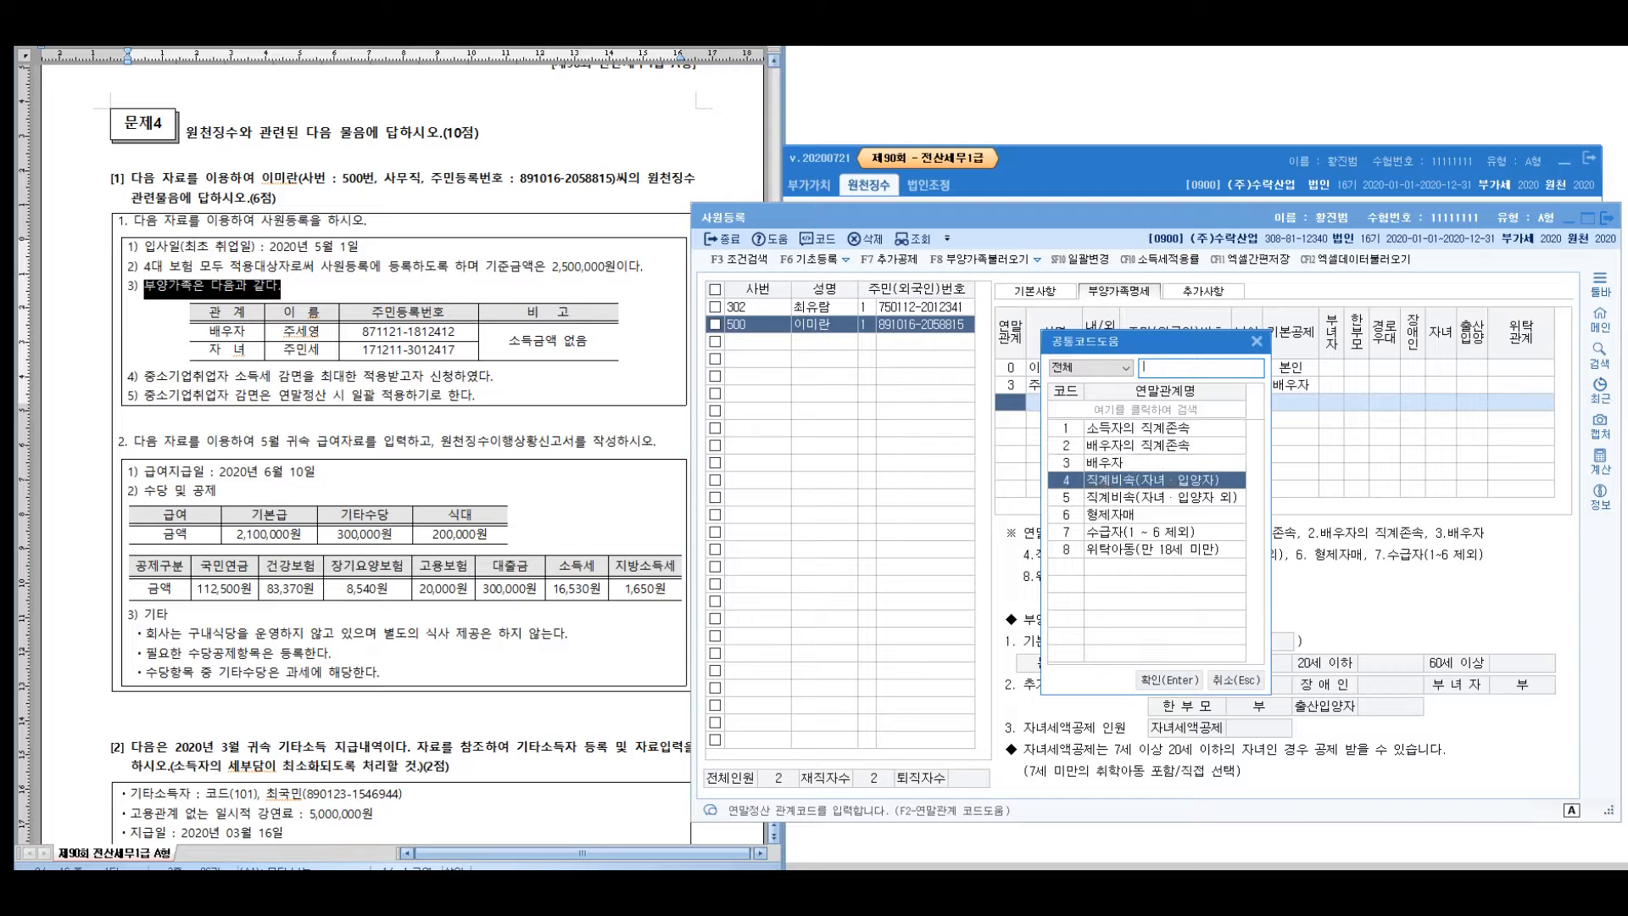
pyautogui.press('Return')
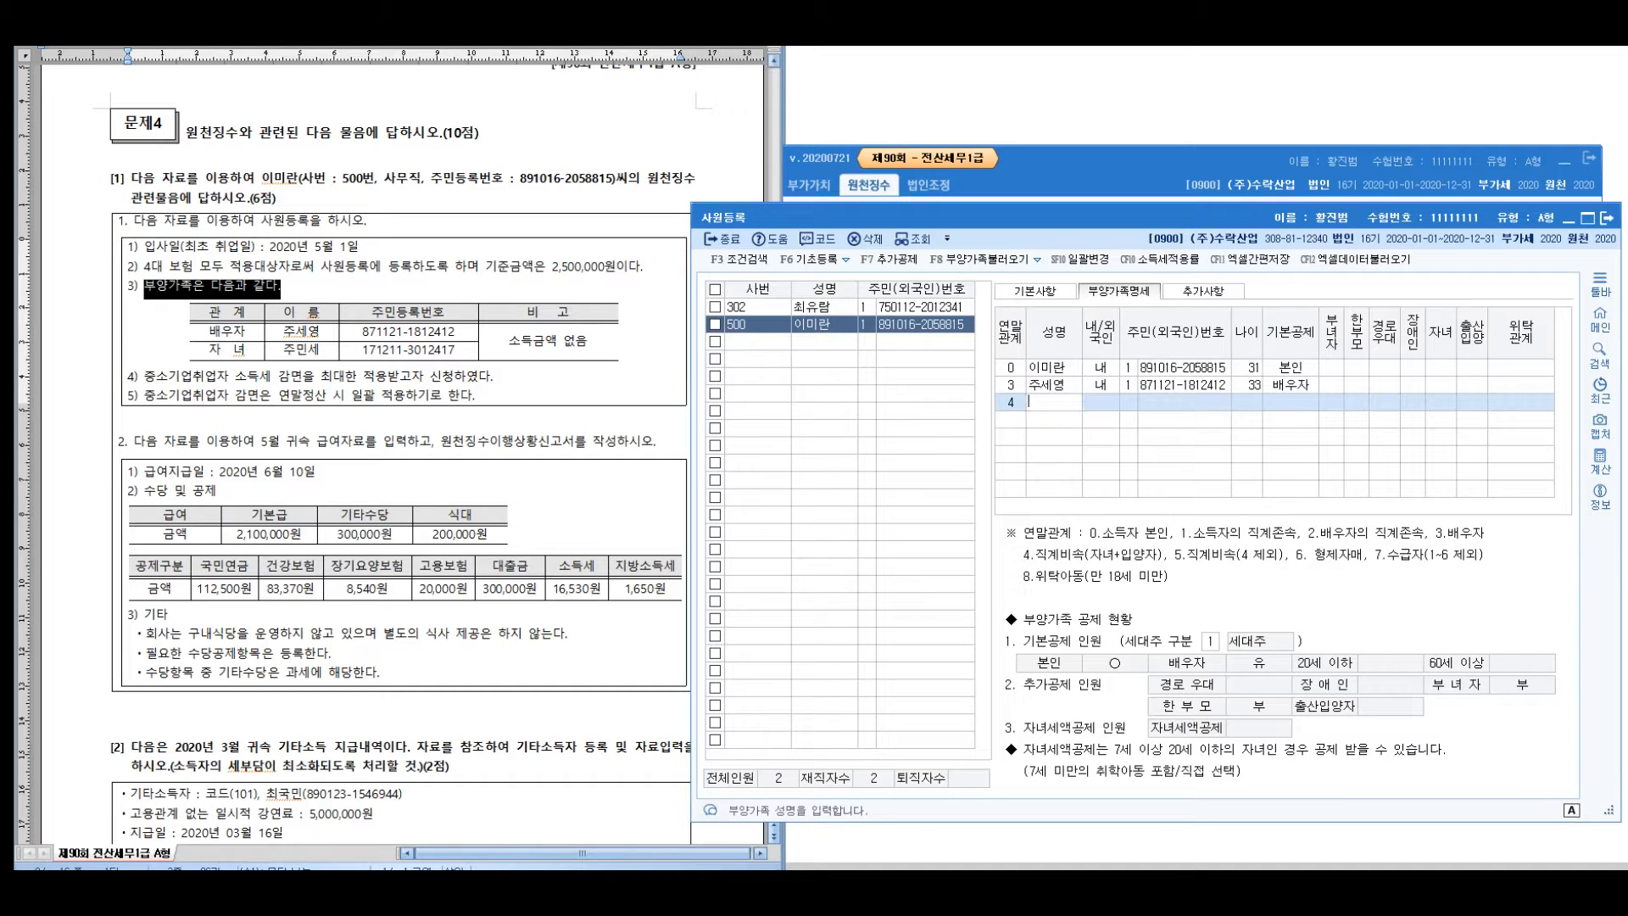
pyautogui.press('Return')
pyautogui.press('Return')
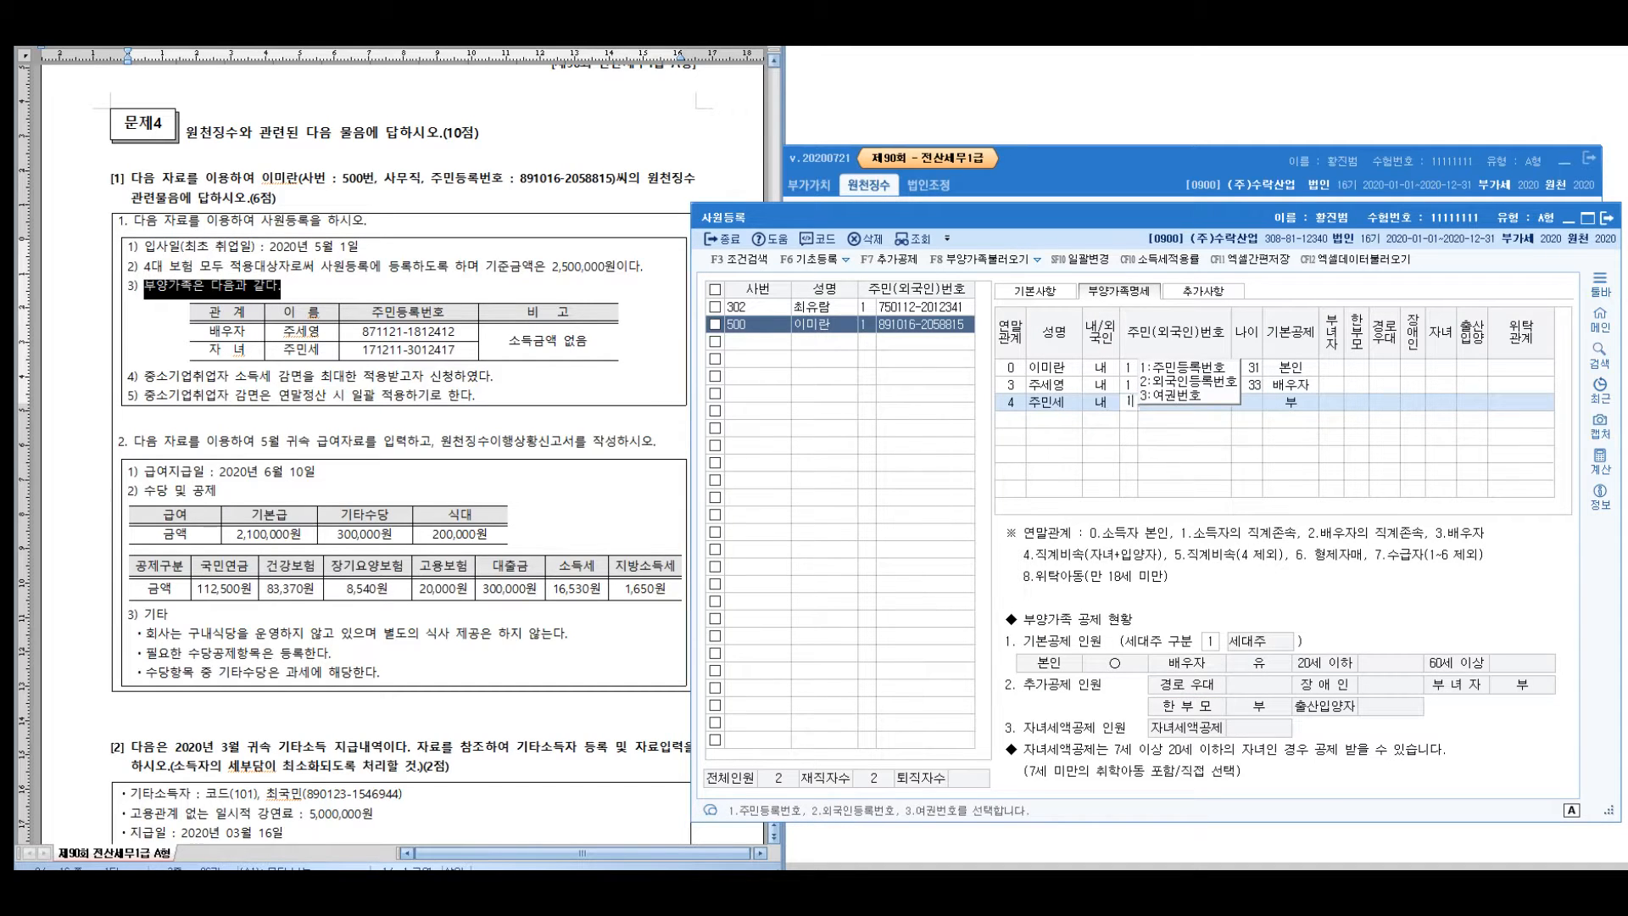
pyautogui.press('Return')
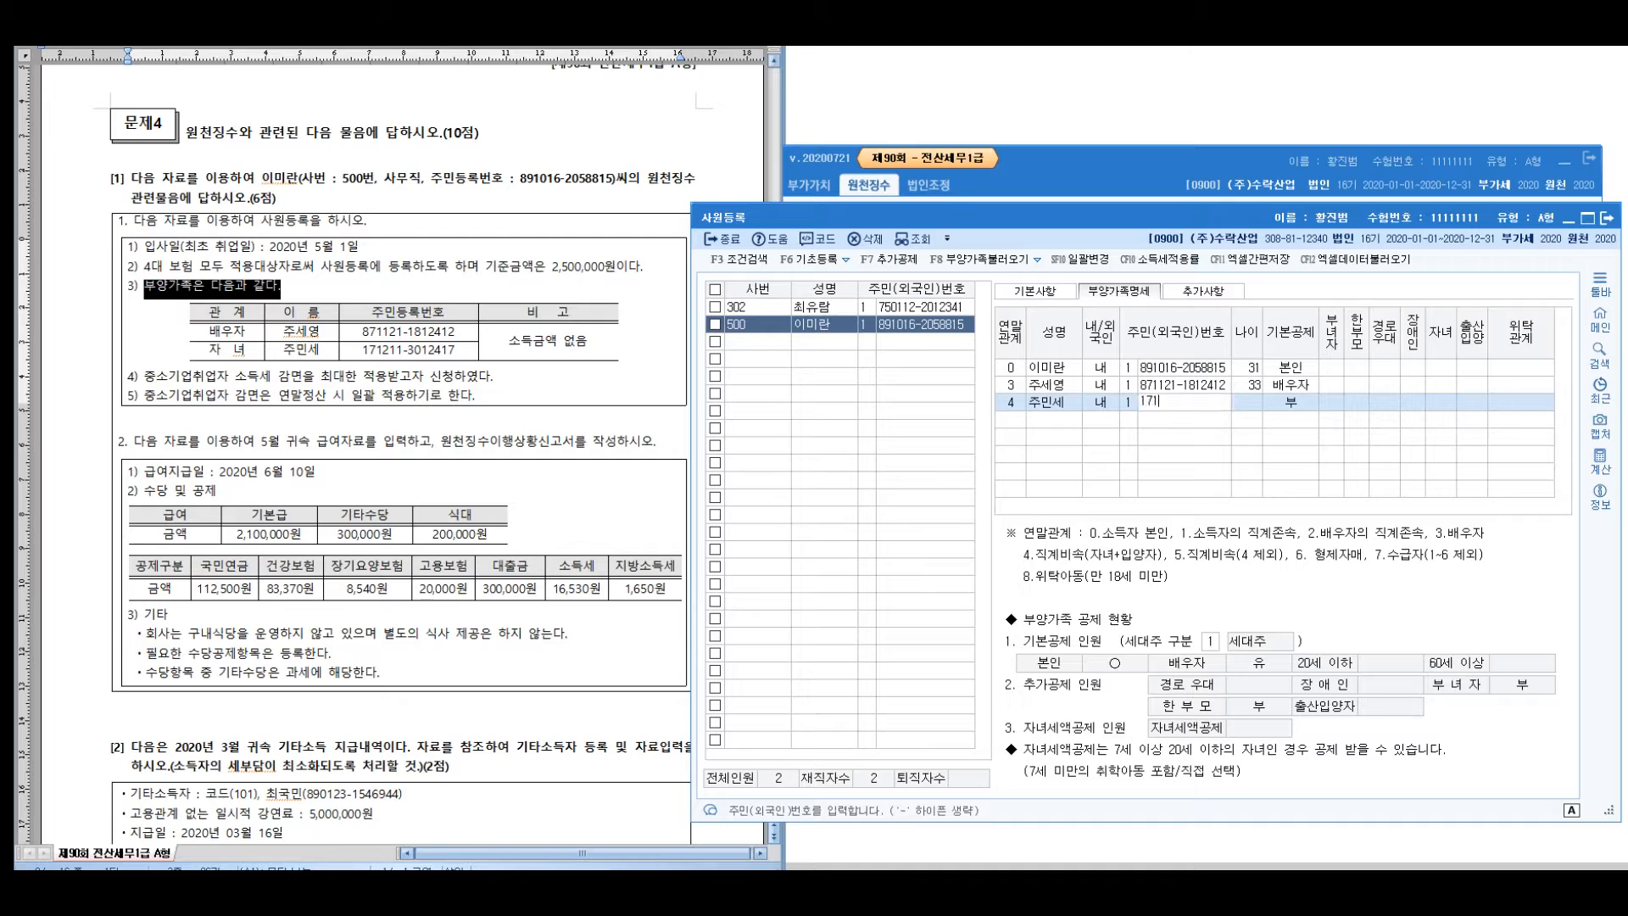
pyautogui.press('Return')
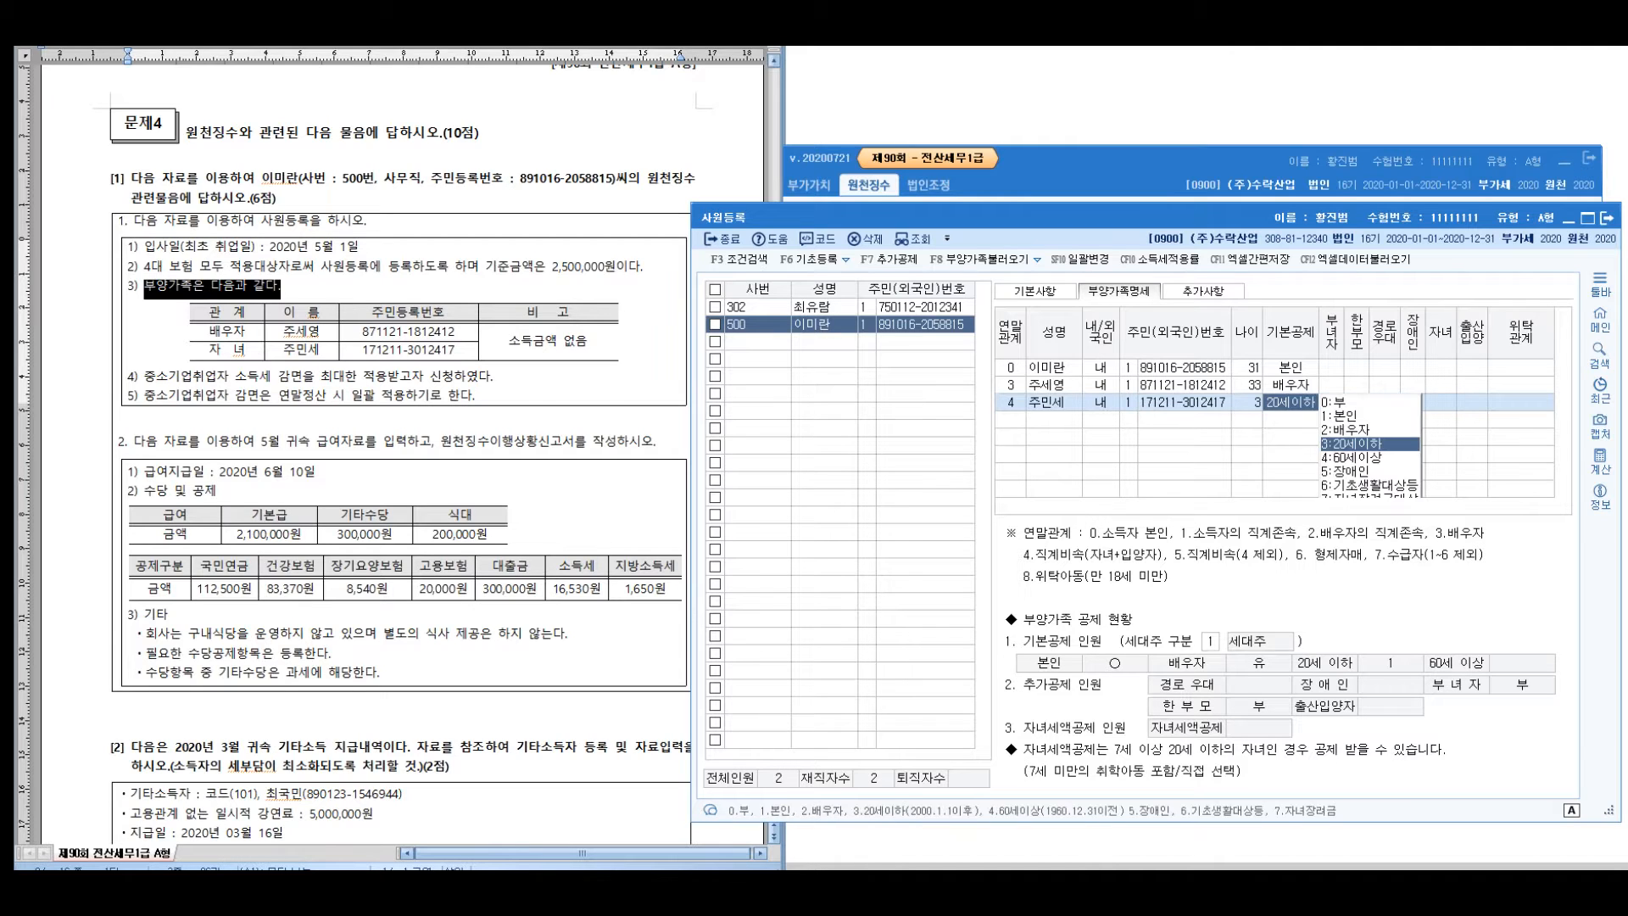
pyautogui.press('Return')
pyautogui.press('Return')
pyautogui.press('Return')
pyautogui.press('Return')
pyautogui.press('Return')
pyautogui.press('Return')
pyautogui.press('Return')
pyautogui.press('Return')
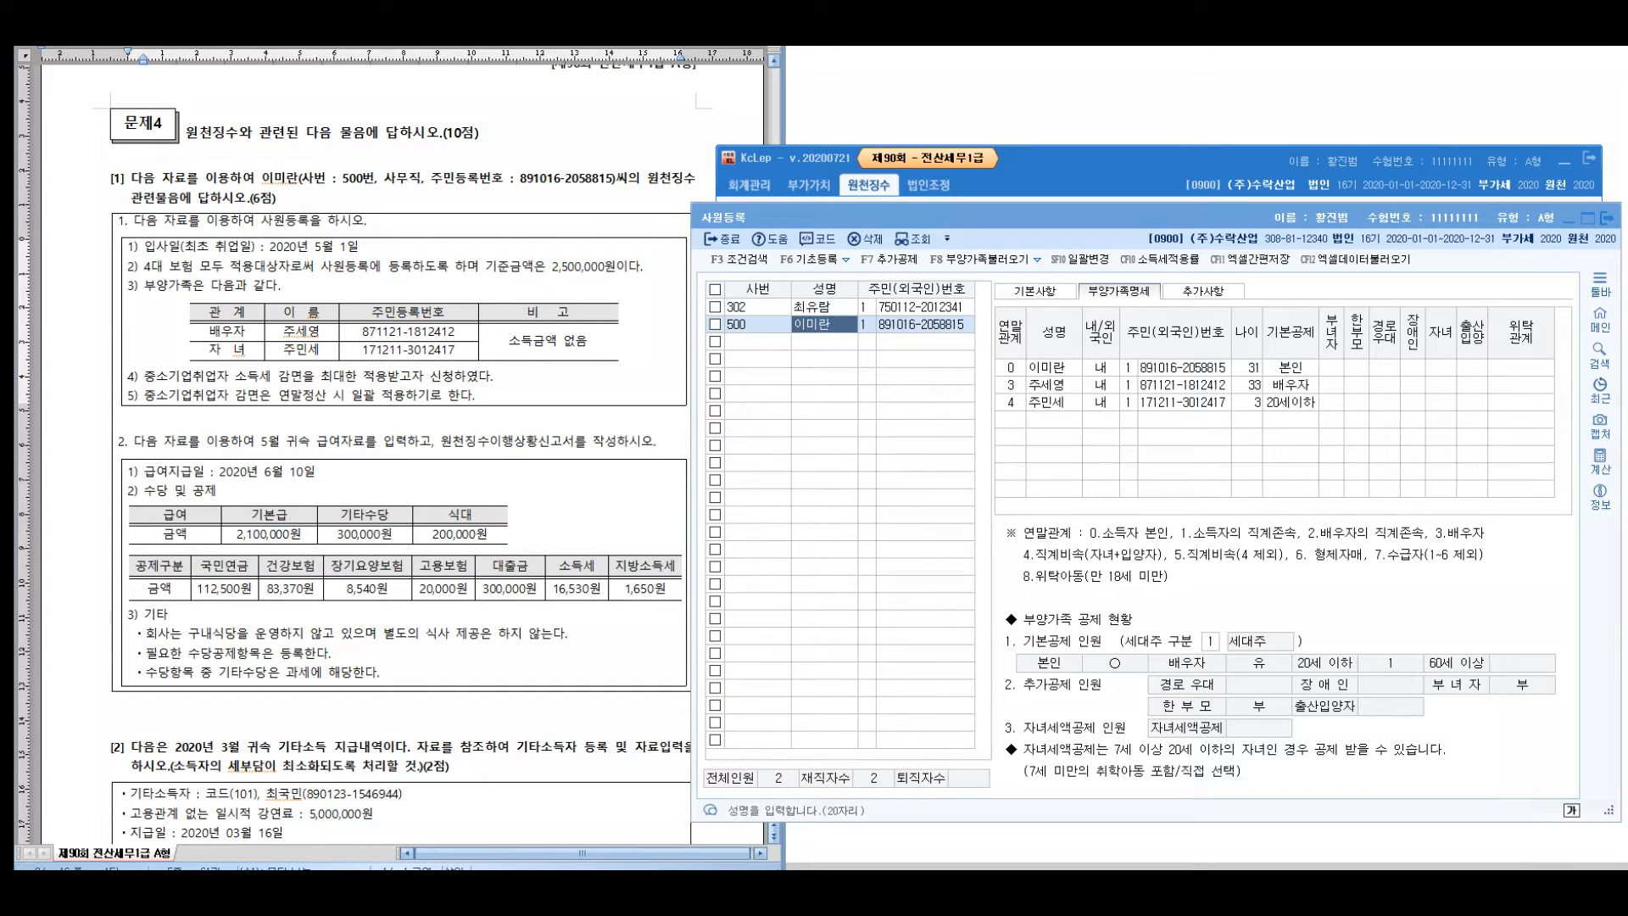
pyautogui.moveTo(1328, 270); pyautogui.dragTo(1455, 225)
pyautogui.moveTo(1329, 302); pyautogui.dragTo(1299, 331)
pyautogui.moveTo(1018, 302); pyautogui.dragTo(1000, 477)
pyautogui.moveTo(666, 323)
pyautogui.mouseDown()
pyautogui.moveTo(674, 394)
pyautogui.moveTo(736, 420)
pyautogui.moveTo(831, 394)
pyautogui.mouseUp()
pyautogui.moveTo(663, 519)
pyautogui.mouseDown()
pyautogui.moveTo(660, 573)
pyautogui.moveTo(697, 581)
pyautogui.mouseUp()
pyautogui.moveTo(750, 505); pyautogui.dragTo(754, 555)
pyautogui.moveTo(760, 513); pyautogui.dragTo(818, 580)
pyautogui.moveTo(826, 518)
pyautogui.mouseDown()
pyautogui.moveTo(840, 518)
pyautogui.moveTo(851, 573)
pyautogui.mouseUp()
pyautogui.moveTo(855, 519)
pyautogui.mouseDown()
pyautogui.moveTo(878, 543)
pyautogui.moveTo(928, 527)
pyautogui.mouseUp()
pyautogui.moveTo(948, 513)
pyautogui.mouseDown()
pyautogui.moveTo(984, 515)
pyautogui.moveTo(942, 512)
pyautogui.mouseUp()
pyautogui.moveTo(627, 688); pyautogui.dragTo(712, 699)
pyautogui.moveTo(747, 645)
pyautogui.mouseDown()
pyautogui.moveTo(822, 708)
pyautogui.moveTo(885, 631)
pyautogui.moveTo(971, 670)
pyautogui.moveTo(1022, 665)
pyautogui.mouseUp()
pyautogui.moveTo(1036, 602)
pyautogui.mouseDown()
pyautogui.moveTo(1041, 678)
pyautogui.moveTo(1048, 649)
pyautogui.mouseUp()
pyautogui.moveTo(1077, 614); pyautogui.dragTo(1066, 655)
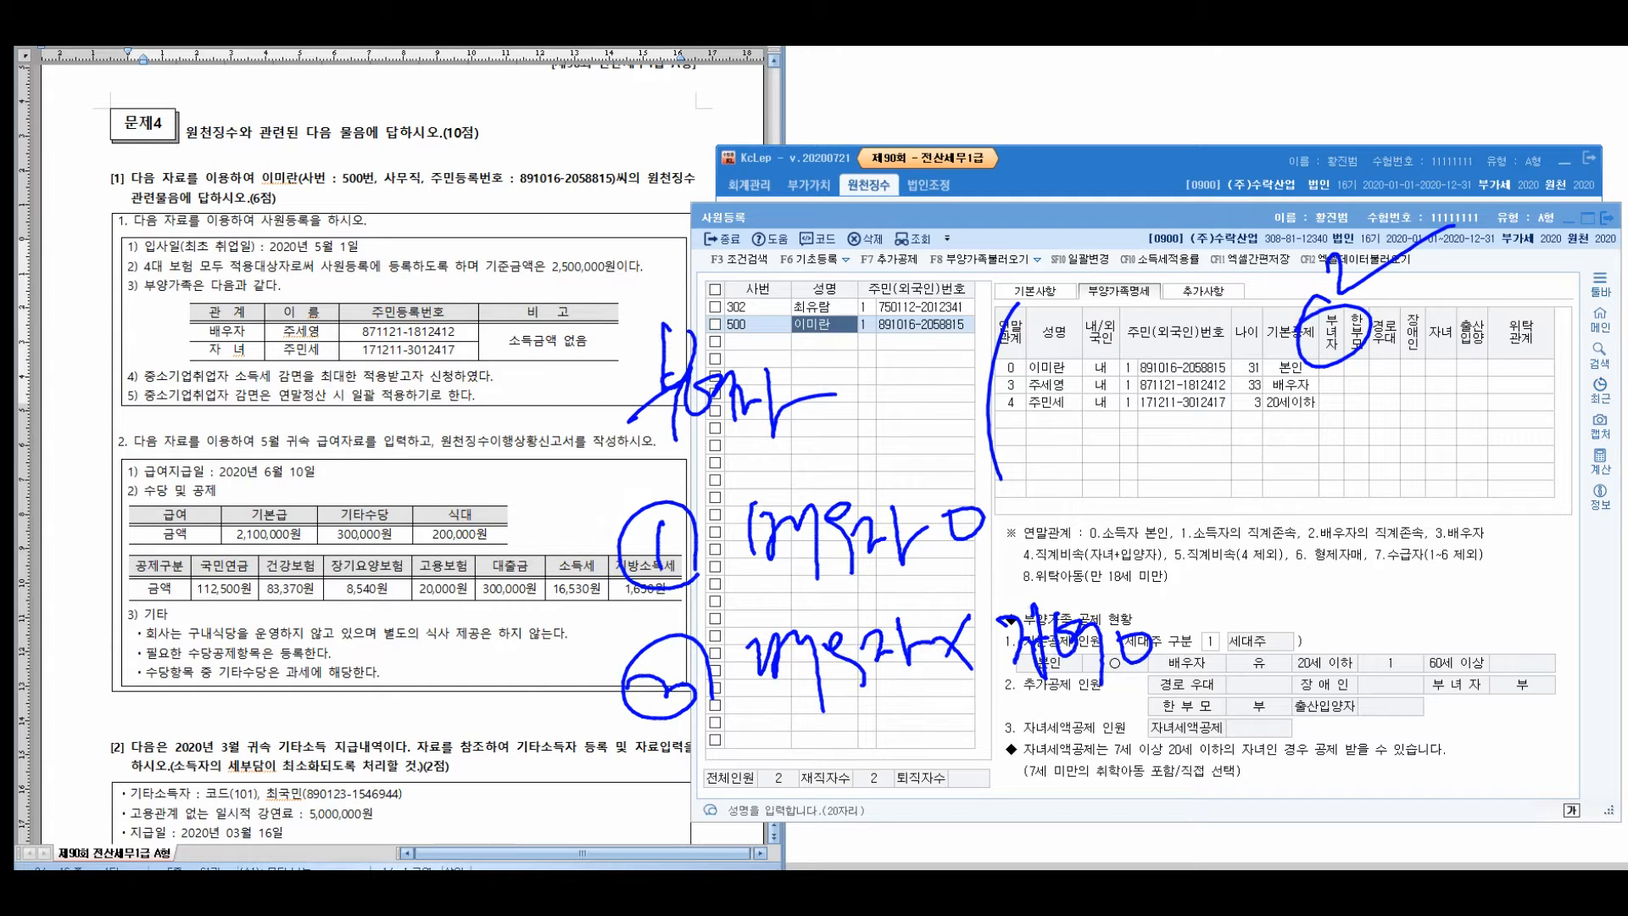
pyautogui.moveTo(496, 562)
pyautogui.mouseDown()
pyautogui.moveTo(526, 708)
pyautogui.moveTo(572, 709)
pyautogui.mouseUp()
pyautogui.moveTo(906, 719)
pyautogui.mouseDown()
pyautogui.moveTo(892, 799)
pyautogui.moveTo(935, 804)
pyautogui.mouseUp()
pyautogui.moveTo(931, 734); pyautogui.dragTo(958, 773)
pyautogui.moveTo(947, 789); pyautogui.dragTo(970, 816)
pyautogui.moveTo(968, 732); pyautogui.dragTo(1022, 745)
pyautogui.moveTo(987, 779)
pyautogui.mouseDown()
pyautogui.moveTo(991, 799)
pyautogui.moveTo(1018, 781)
pyautogui.mouseUp()
pyautogui.moveTo(1020, 748)
pyautogui.mouseDown()
pyautogui.moveTo(1039, 739)
pyautogui.moveTo(1066, 818)
pyautogui.mouseUp()
pyautogui.moveTo(1073, 723); pyautogui.dragTo(1087, 782)
pyautogui.moveTo(1113, 719); pyautogui.dragTo(1157, 763)
pyautogui.moveTo(1163, 723)
pyautogui.mouseDown()
pyautogui.moveTo(1312, 712)
pyautogui.moveTo(1333, 776)
pyautogui.moveTo(1440, 700)
pyautogui.mouseUp()
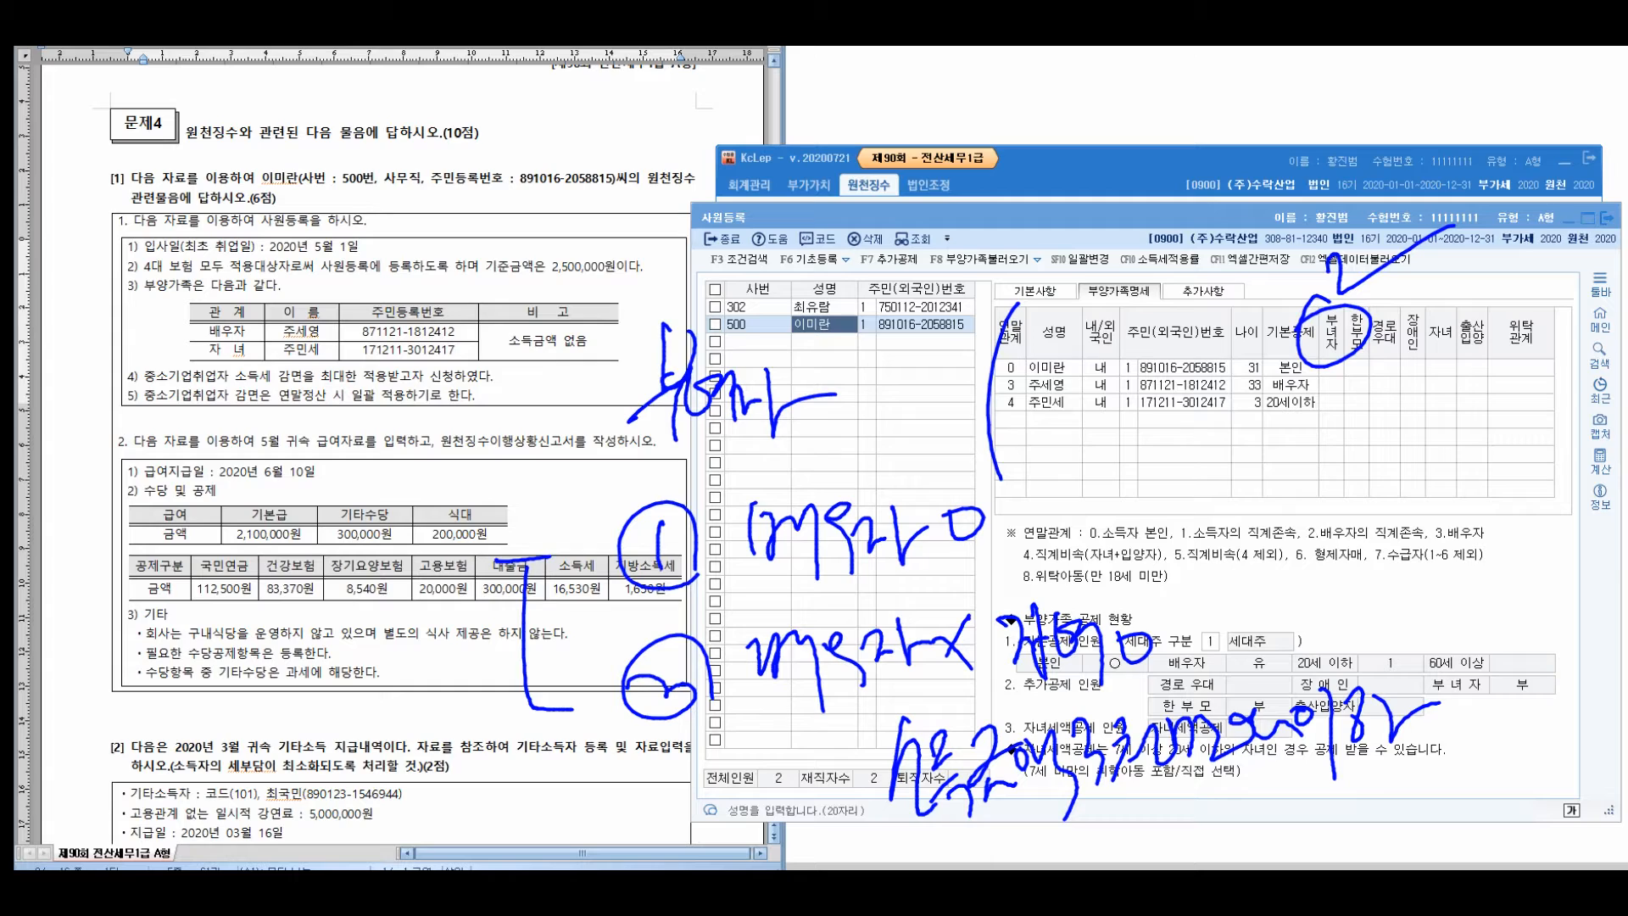
pyautogui.moveTo(555, 203)
pyautogui.mouseDown()
pyautogui.moveTo(546, 232)
pyautogui.moveTo(512, 240)
pyautogui.mouseUp()
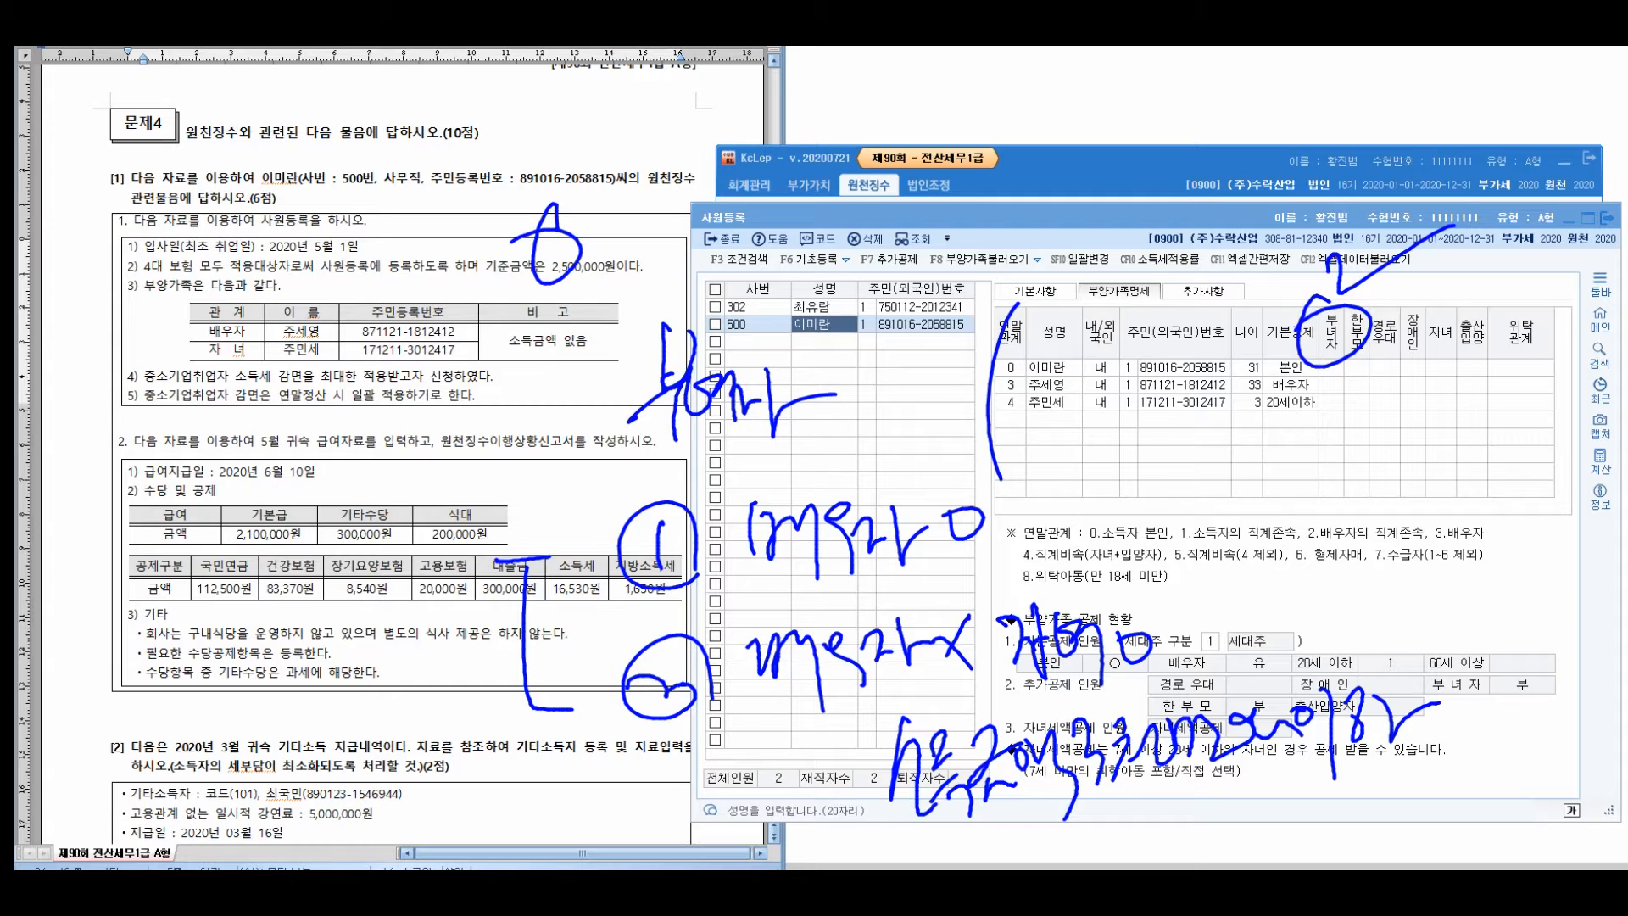
pyautogui.moveTo(906, 827)
pyautogui.mouseDown()
pyautogui.moveTo(1427, 717)
pyautogui.moveTo(1022, 678)
pyautogui.moveTo(941, 852)
pyautogui.mouseUp()
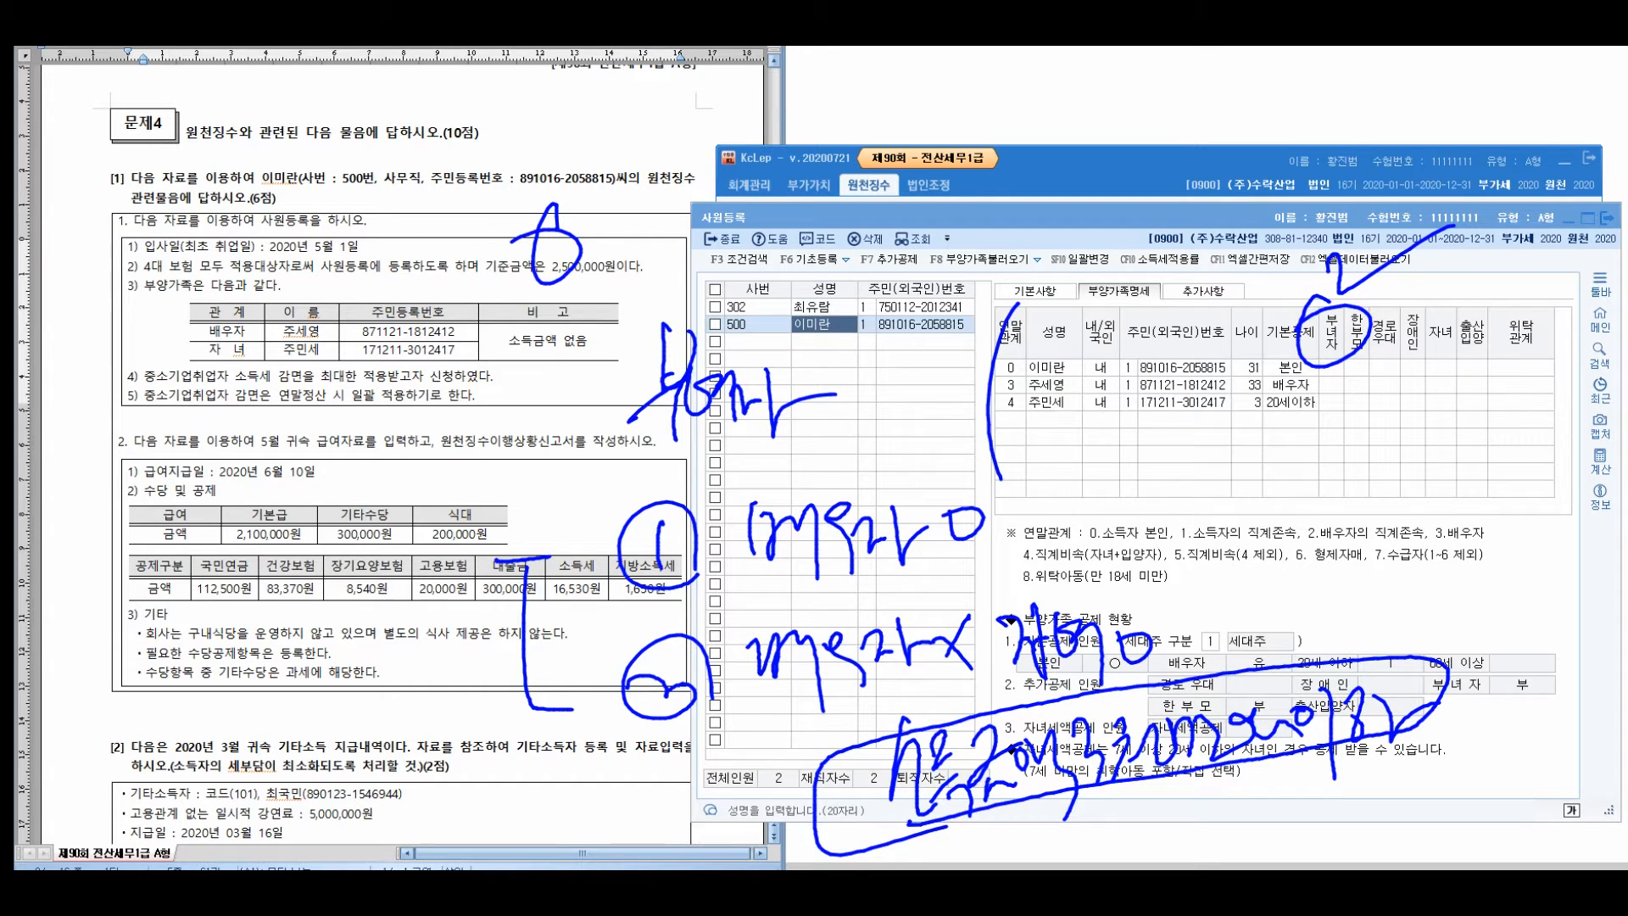
pyautogui.moveTo(1331, 373); pyautogui.dragTo(1377, 366)
pyautogui.press('Escape')
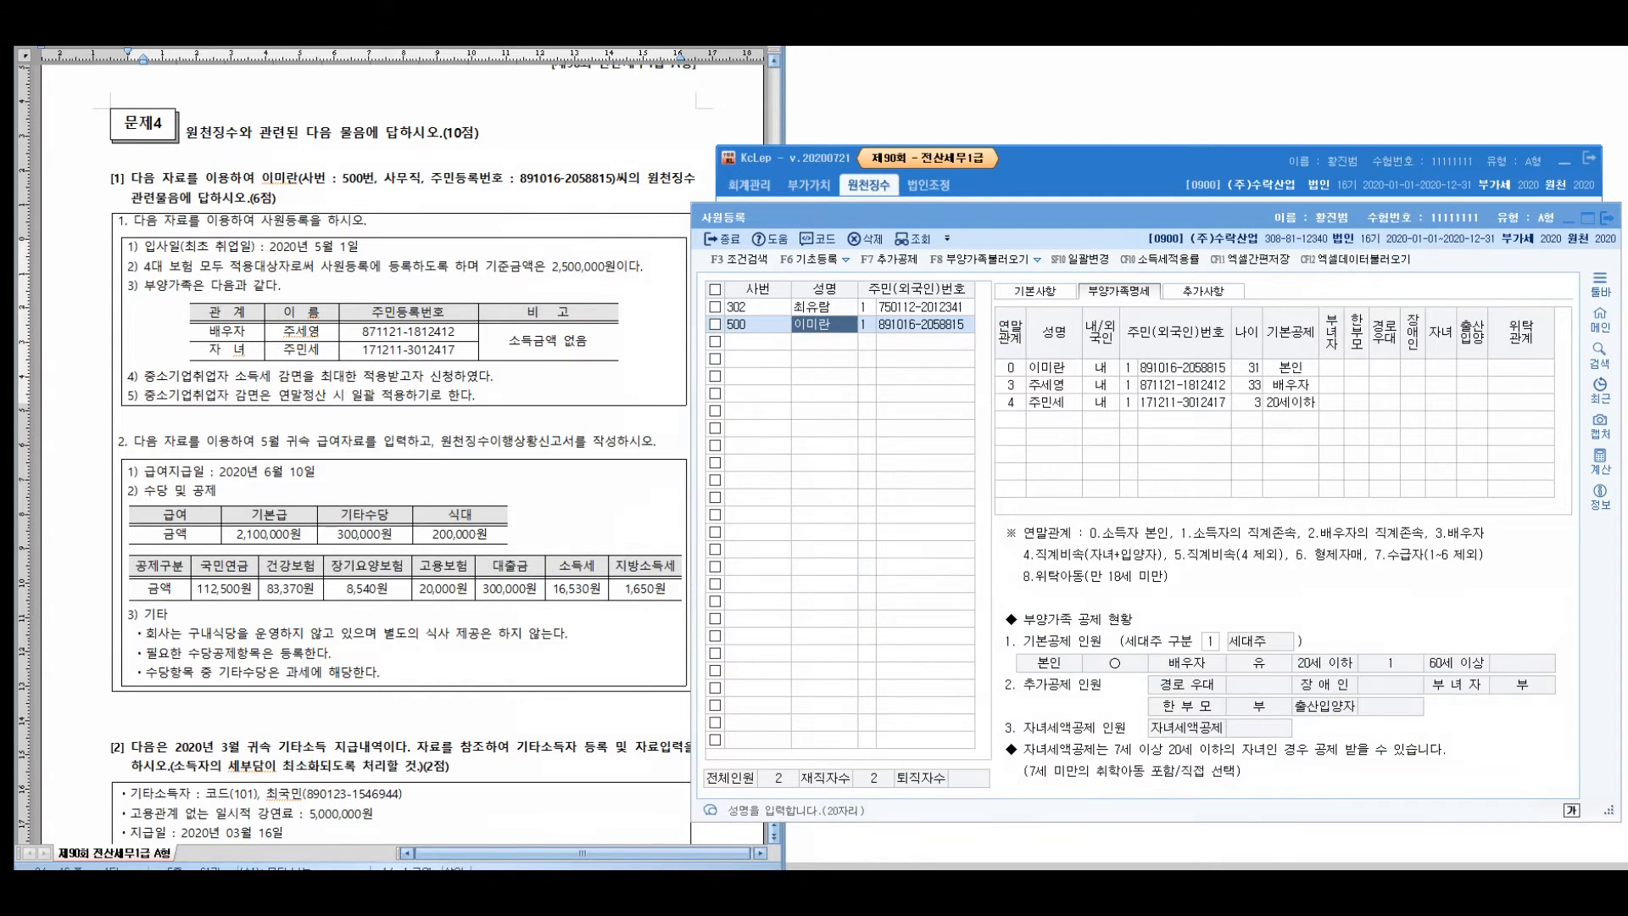
# Set employee 500's 부녀자 deduction to 1:여 and highlight question items 4 and 5
pyautogui.click(1331, 368)
pyautogui.press('1')
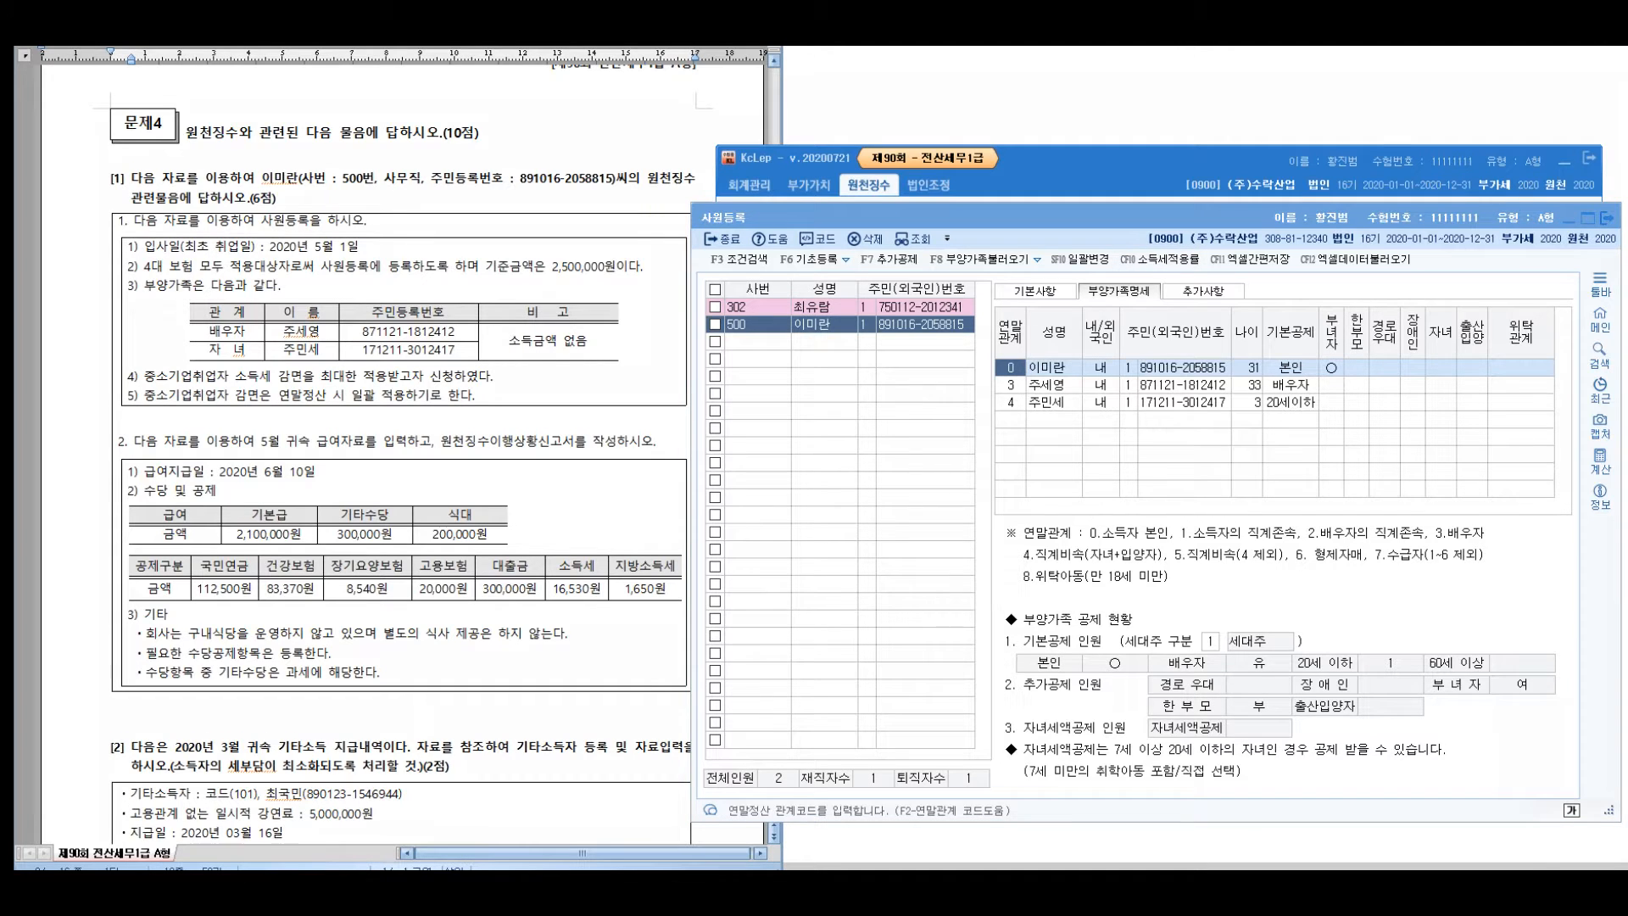
pyautogui.moveTo(327, 377); pyautogui.dragTo(488, 375)
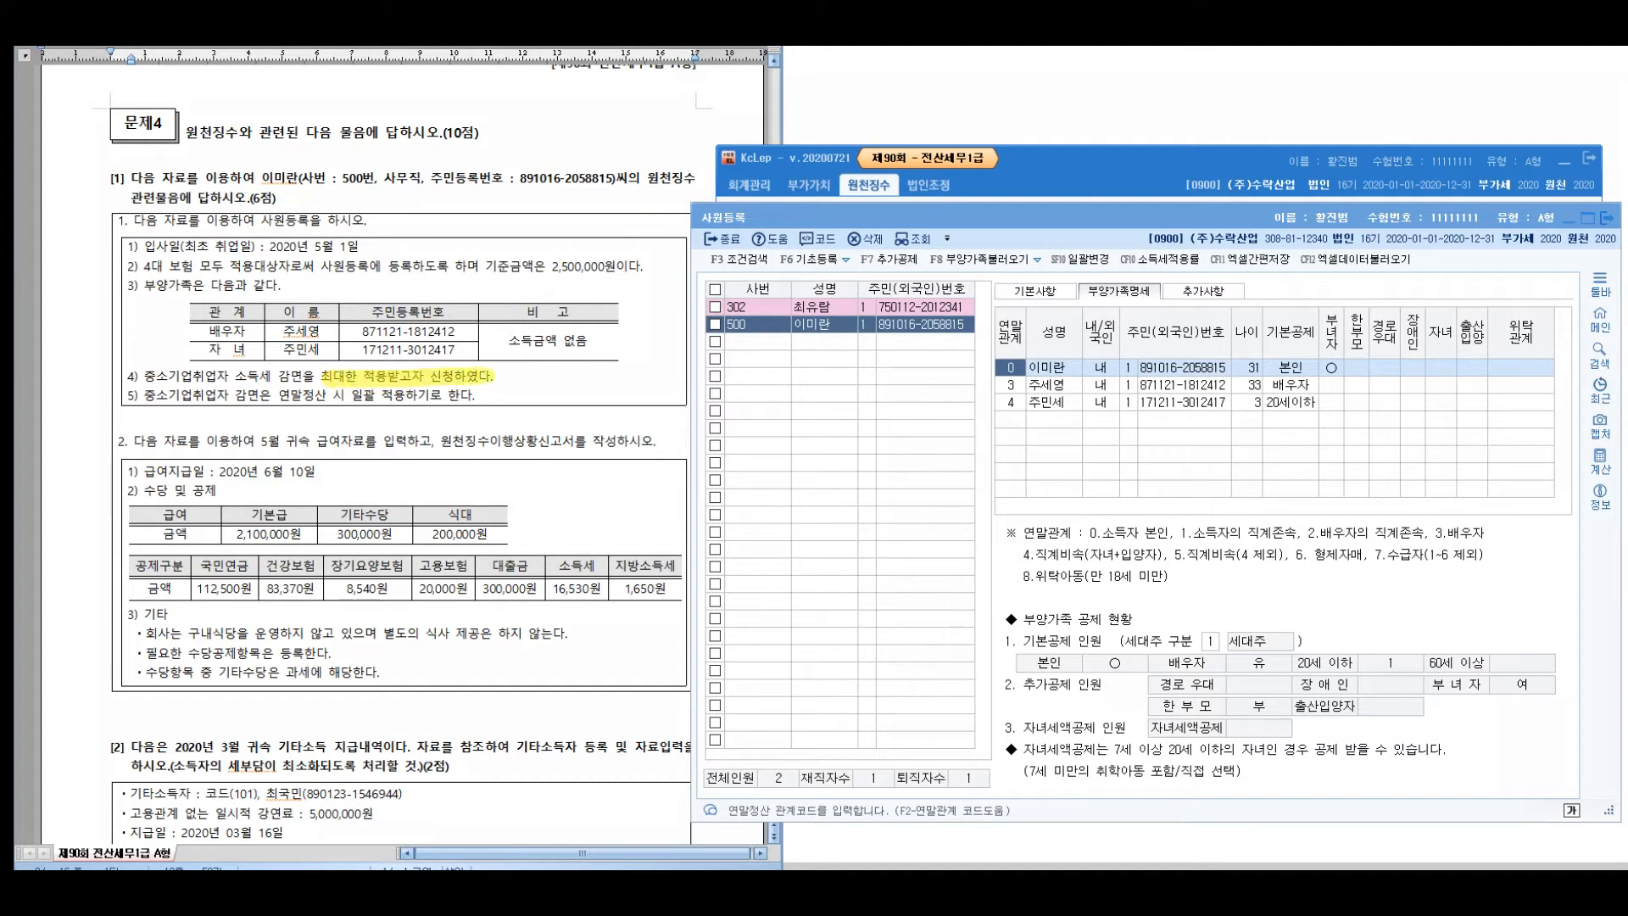
pyautogui.moveTo(140, 395); pyautogui.dragTo(470, 396)
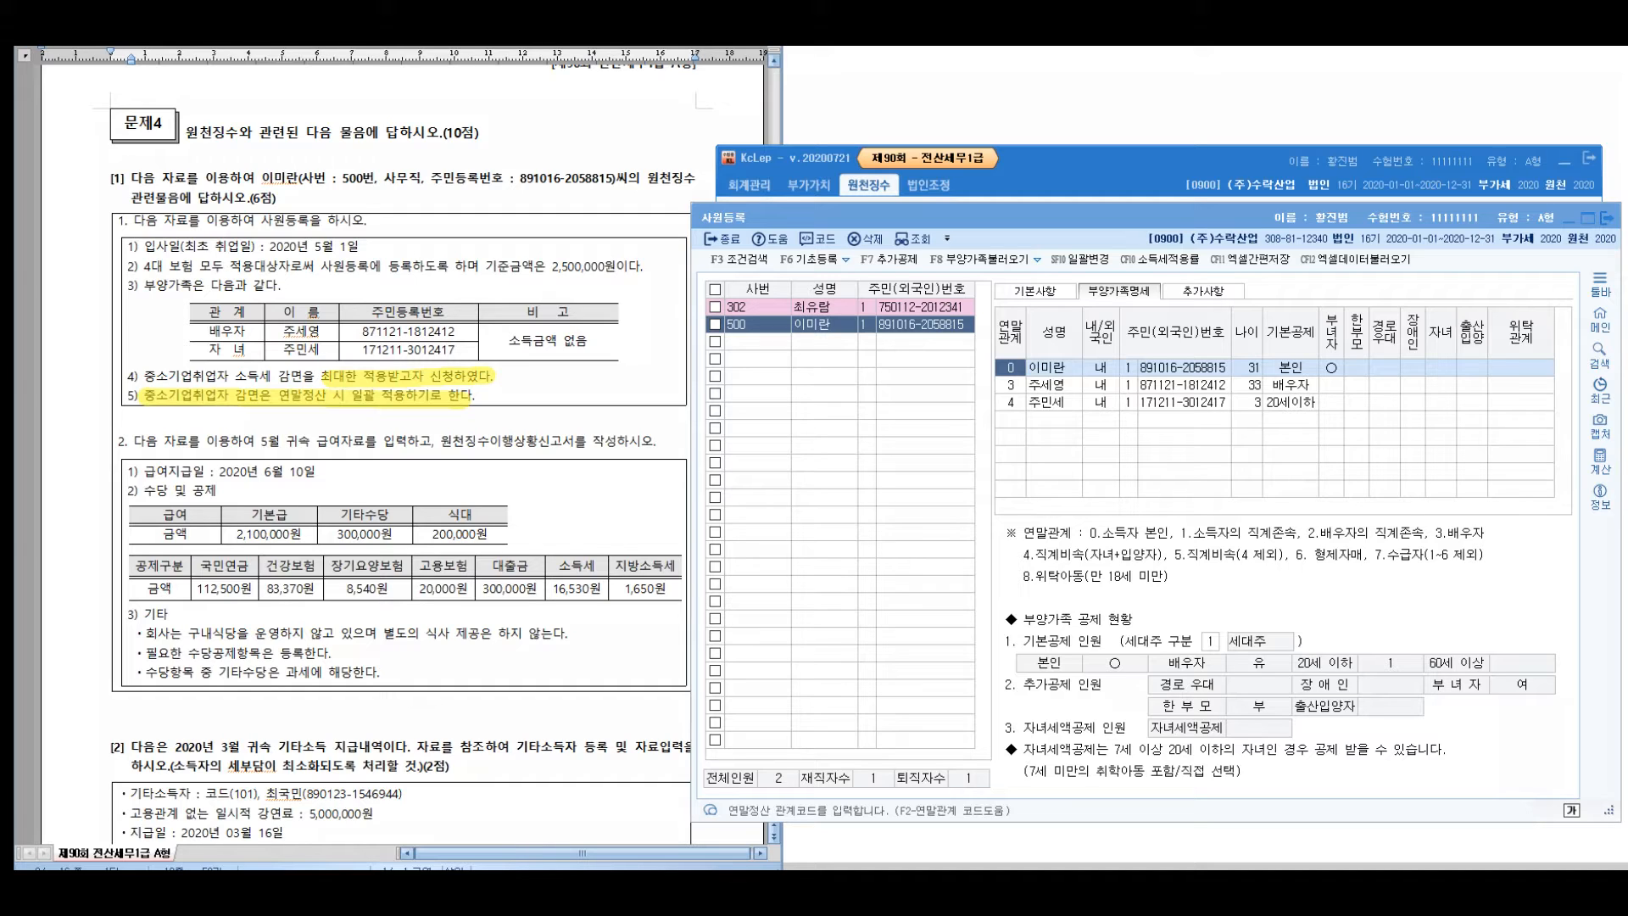
pyautogui.moveTo(288, 231); pyautogui.dragTo(184, 330)
pyautogui.moveTo(285, 144); pyautogui.dragTo(287, 194)
pyautogui.moveTo(284, 158)
pyautogui.mouseDown()
pyautogui.moveTo(312, 170)
pyautogui.moveTo(292, 191)
pyautogui.mouseUp()
pyautogui.moveTo(316, 145)
pyautogui.mouseDown()
pyautogui.moveTo(335, 201)
pyautogui.moveTo(343, 191)
pyautogui.mouseUp()
pyautogui.moveTo(363, 156)
pyautogui.mouseDown()
pyautogui.moveTo(365, 194)
pyautogui.moveTo(401, 191)
pyautogui.mouseUp()
pyautogui.moveTo(422, 145); pyautogui.dragTo(421, 210)
pyautogui.moveTo(434, 178); pyautogui.dragTo(435, 179)
pyautogui.moveTo(455, 151)
pyautogui.mouseDown()
pyautogui.moveTo(455, 198)
pyautogui.moveTo(477, 184)
pyautogui.mouseUp()
pyautogui.moveTo(487, 154); pyautogui.dragTo(492, 201)
pyautogui.moveTo(549, 156)
pyautogui.mouseDown()
pyautogui.moveTo(552, 193)
pyautogui.moveTo(603, 180)
pyautogui.mouseUp()
pyautogui.moveTo(594, 162)
pyautogui.mouseDown()
pyautogui.moveTo(592, 214)
pyautogui.moveTo(615, 188)
pyautogui.mouseUp()
pyautogui.moveTo(646, 154)
pyautogui.mouseDown()
pyautogui.moveTo(648, 208)
pyautogui.moveTo(664, 185)
pyautogui.mouseUp()
pyautogui.moveTo(683, 151)
pyautogui.mouseDown()
pyautogui.moveTo(685, 210)
pyautogui.moveTo(719, 192)
pyautogui.mouseUp()
pyautogui.moveTo(716, 153); pyautogui.dragTo(776, 200)
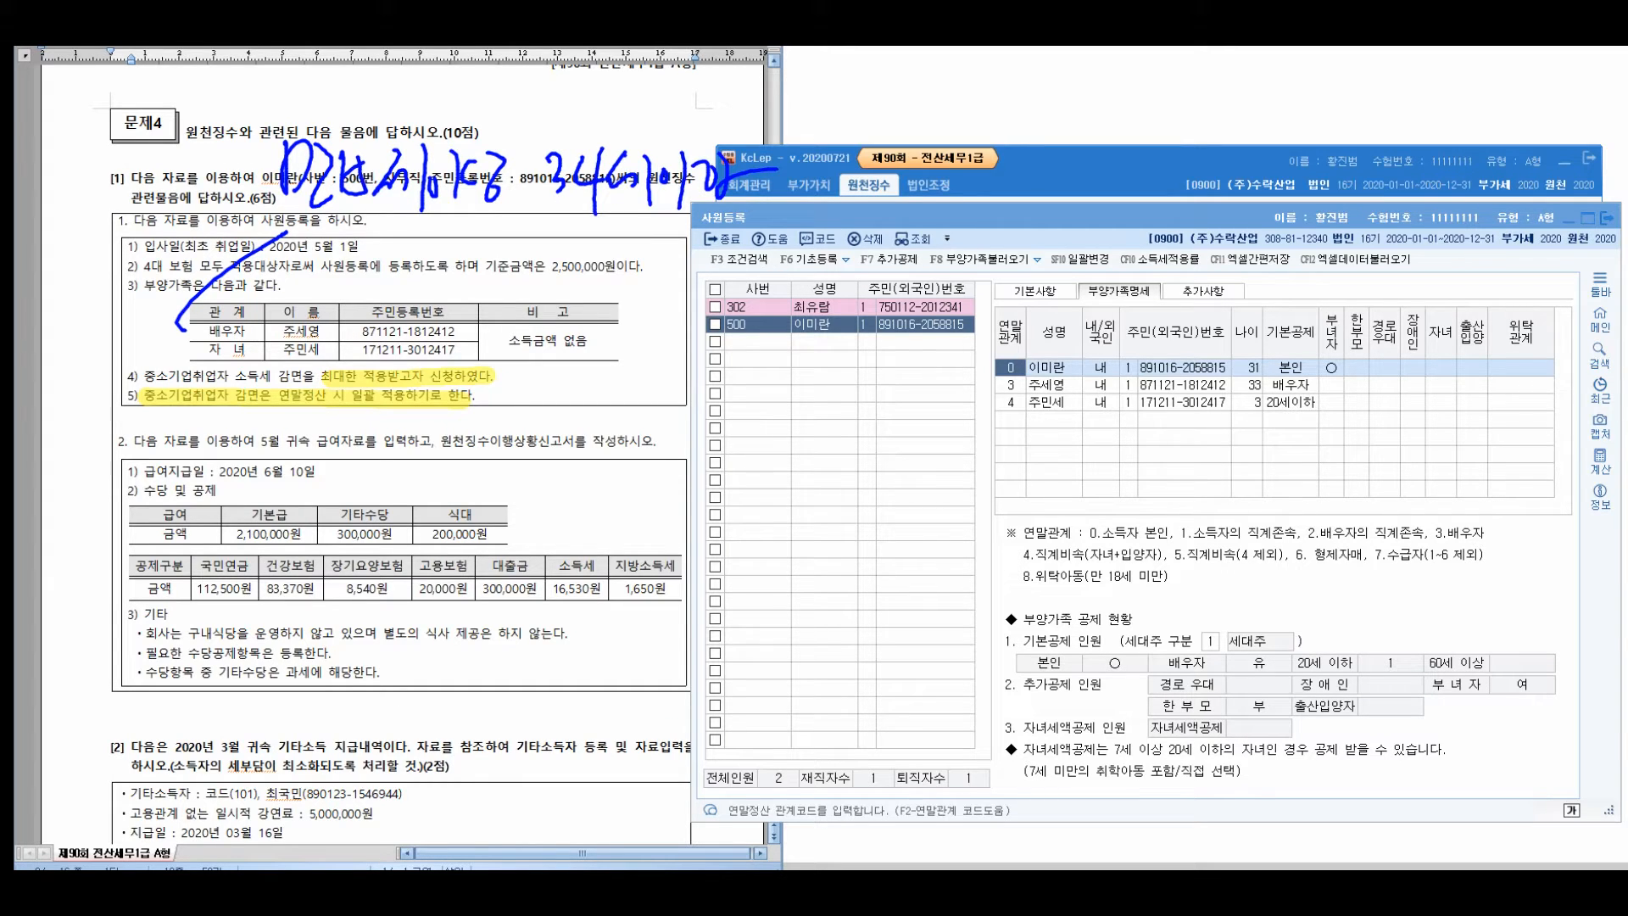
pyautogui.moveTo(819, 135); pyautogui.dragTo(855, 145)
pyautogui.moveTo(833, 144); pyautogui.dragTo(868, 166)
pyautogui.moveTo(830, 174)
pyautogui.mouseDown()
pyautogui.moveTo(869, 200)
pyautogui.moveTo(892, 188)
pyautogui.mouseUp()
pyautogui.moveTo(873, 167)
pyautogui.mouseDown()
pyautogui.moveTo(900, 193)
pyautogui.moveTo(924, 190)
pyautogui.mouseUp()
pyautogui.moveTo(930, 175)
pyautogui.mouseDown()
pyautogui.moveTo(933, 216)
pyautogui.moveTo(973, 173)
pyautogui.mouseUp()
pyautogui.moveTo(948, 174)
pyautogui.mouseDown()
pyautogui.moveTo(965, 202)
pyautogui.moveTo(1016, 181)
pyautogui.mouseUp()
pyautogui.moveTo(992, 166); pyautogui.dragTo(1031, 207)
pyautogui.moveTo(1037, 158)
pyautogui.mouseDown()
pyautogui.moveTo(1056, 184)
pyautogui.moveTo(1097, 168)
pyautogui.mouseUp()
pyautogui.moveTo(1071, 159)
pyautogui.mouseDown()
pyautogui.moveTo(1095, 217)
pyautogui.moveTo(1117, 187)
pyautogui.mouseUp()
pyautogui.moveTo(1134, 144); pyautogui.dragTo(1171, 197)
pyautogui.moveTo(1164, 147)
pyautogui.mouseDown()
pyautogui.moveTo(1179, 191)
pyautogui.moveTo(1194, 187)
pyautogui.mouseUp()
pyautogui.moveTo(1189, 149); pyautogui.dragTo(1250, 189)
pyautogui.moveTo(432, 242)
pyautogui.mouseDown()
pyautogui.moveTo(455, 253)
pyautogui.moveTo(413, 290)
pyautogui.mouseUp()
pyautogui.moveTo(436, 246); pyautogui.dragTo(472, 304)
pyautogui.moveTo(512, 224)
pyautogui.mouseDown()
pyautogui.moveTo(486, 273)
pyautogui.moveTo(631, 295)
pyautogui.mouseUp()
pyautogui.moveTo(653, 247)
pyautogui.mouseDown()
pyautogui.moveTo(675, 294)
pyautogui.moveTo(709, 297)
pyautogui.mouseUp()
pyautogui.moveTo(735, 249); pyautogui.dragTo(718, 279)
pyautogui.moveTo(720, 268); pyautogui.dragTo(756, 299)
pyautogui.moveTo(432, 264)
pyautogui.mouseDown()
pyautogui.moveTo(506, 218)
pyautogui.moveTo(475, 307)
pyautogui.mouseUp()
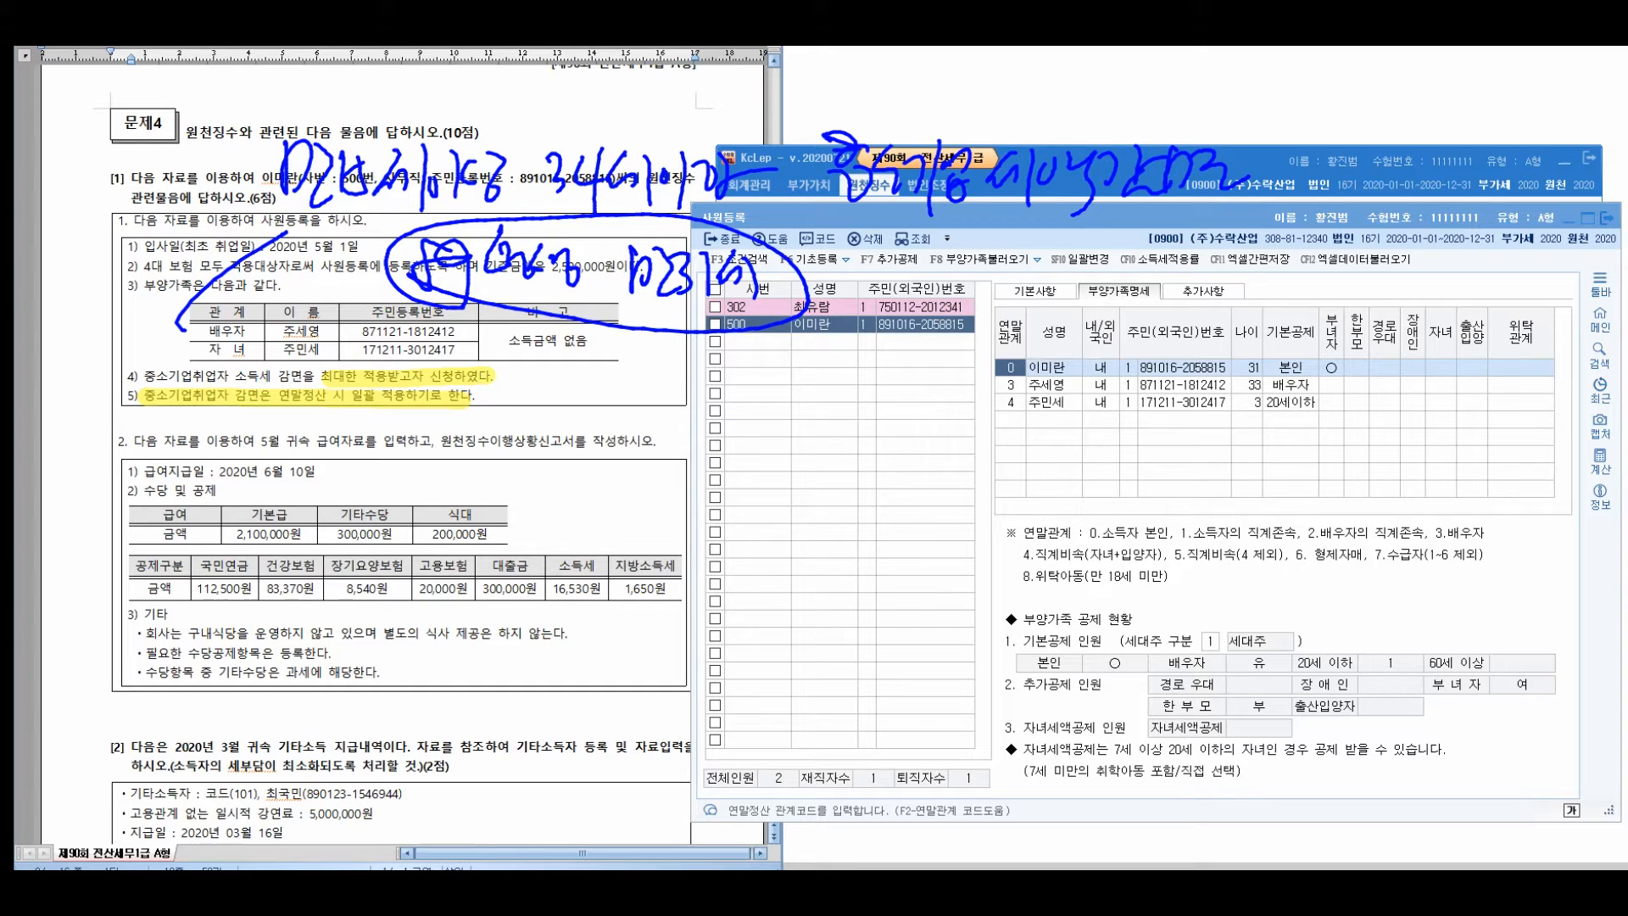
pyautogui.moveTo(886, 245)
pyautogui.mouseDown()
pyautogui.moveTo(873, 298)
pyautogui.moveTo(852, 254)
pyautogui.mouseUp()
pyautogui.moveTo(194, 419); pyautogui.dragTo(188, 513)
pyautogui.moveTo(254, 439)
pyautogui.mouseDown()
pyautogui.moveTo(269, 485)
pyautogui.moveTo(325, 470)
pyautogui.moveTo(440, 487)
pyautogui.mouseUp()
pyautogui.moveTo(468, 460); pyautogui.dragTo(467, 481)
pyautogui.moveTo(536, 425)
pyautogui.mouseDown()
pyautogui.moveTo(560, 466)
pyautogui.moveTo(604, 479)
pyautogui.mouseUp()
pyautogui.moveTo(607, 434)
pyautogui.mouseDown()
pyautogui.moveTo(608, 497)
pyautogui.moveTo(693, 443)
pyautogui.moveTo(688, 504)
pyautogui.mouseUp()
pyautogui.moveTo(716, 437); pyautogui.dragTo(766, 492)
pyautogui.moveTo(815, 437); pyautogui.dragTo(873, 504)
pyautogui.moveTo(870, 436); pyautogui.dragTo(909, 504)
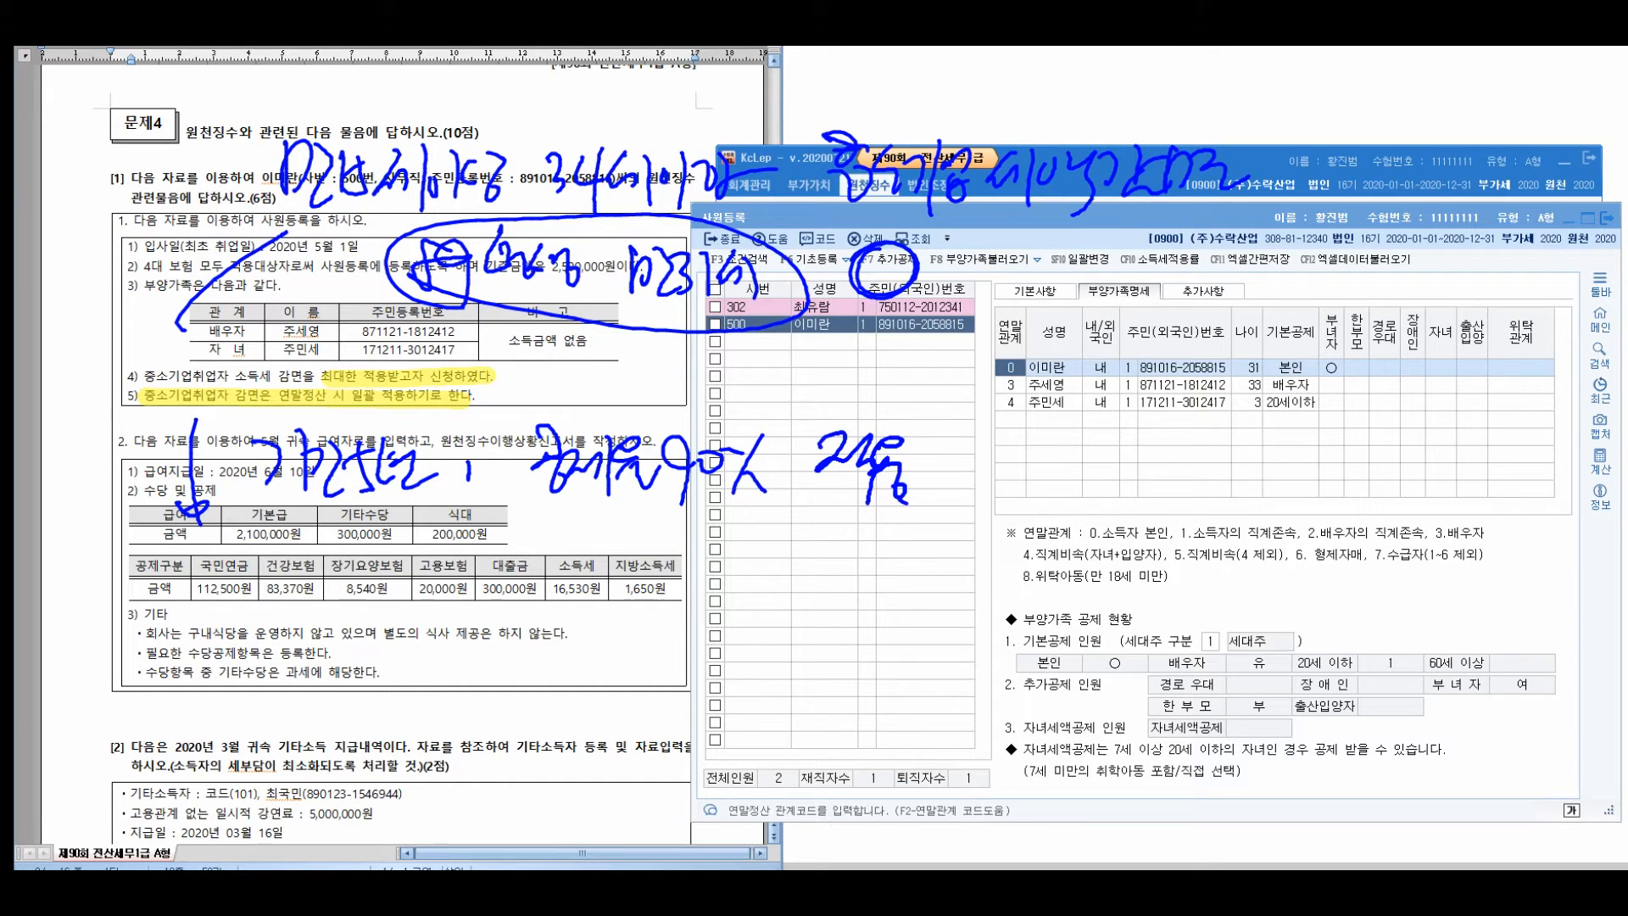
pyautogui.moveTo(280, 522); pyautogui.dragTo(984, 541)
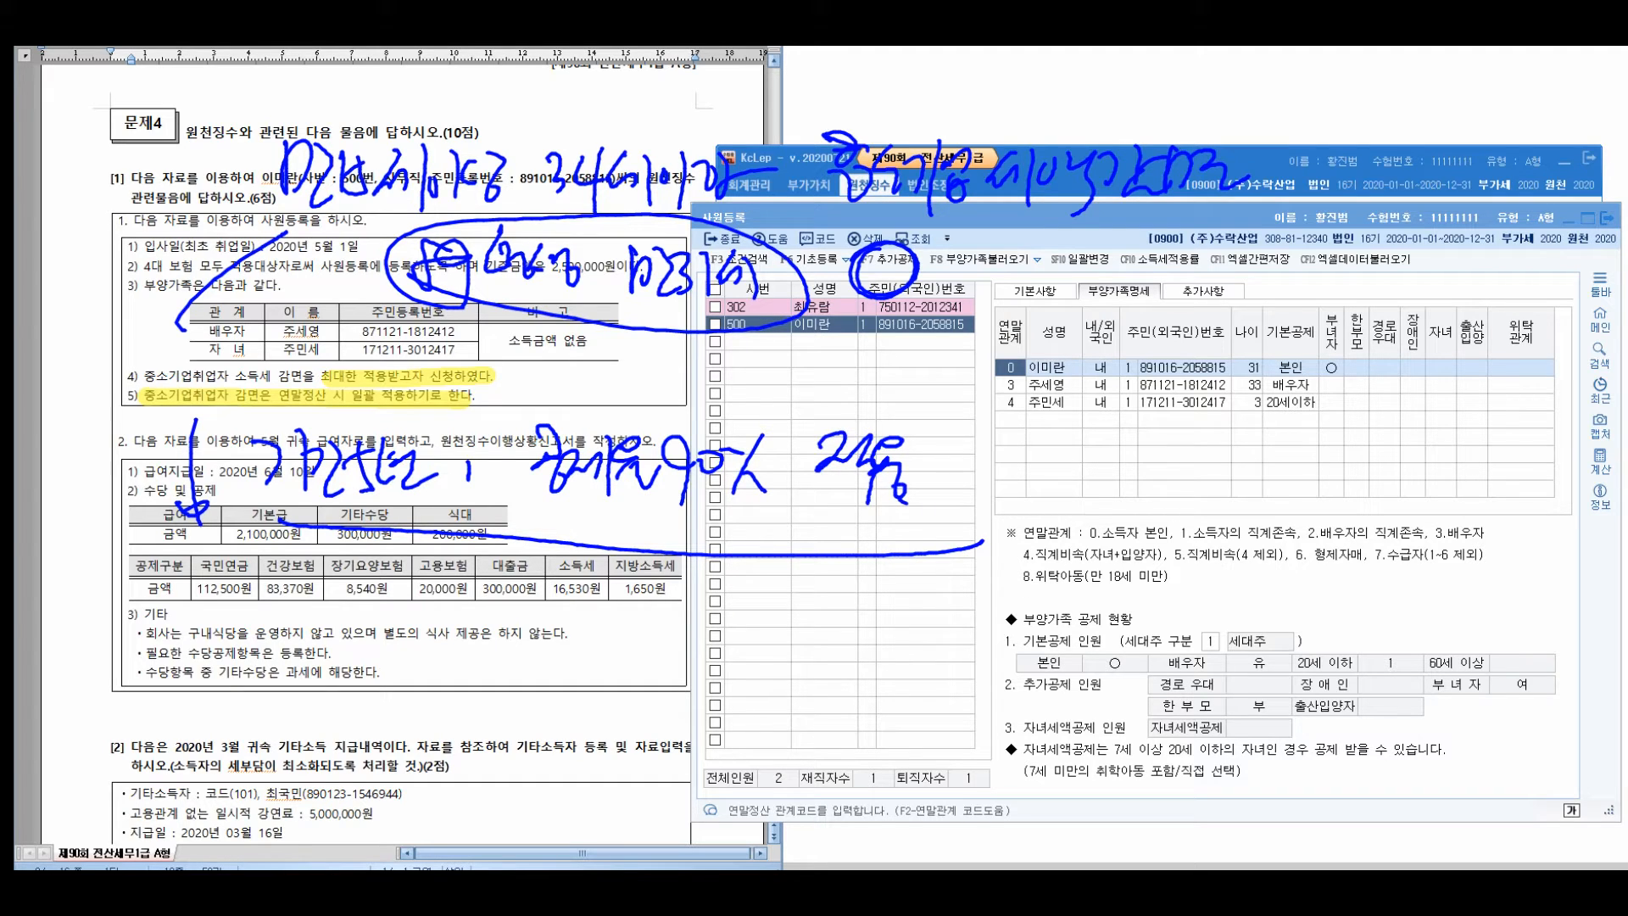
pyautogui.moveTo(1204, 251)
pyautogui.mouseDown()
pyautogui.moveTo(1296, 242)
pyautogui.moveTo(1221, 285)
pyautogui.mouseUp()
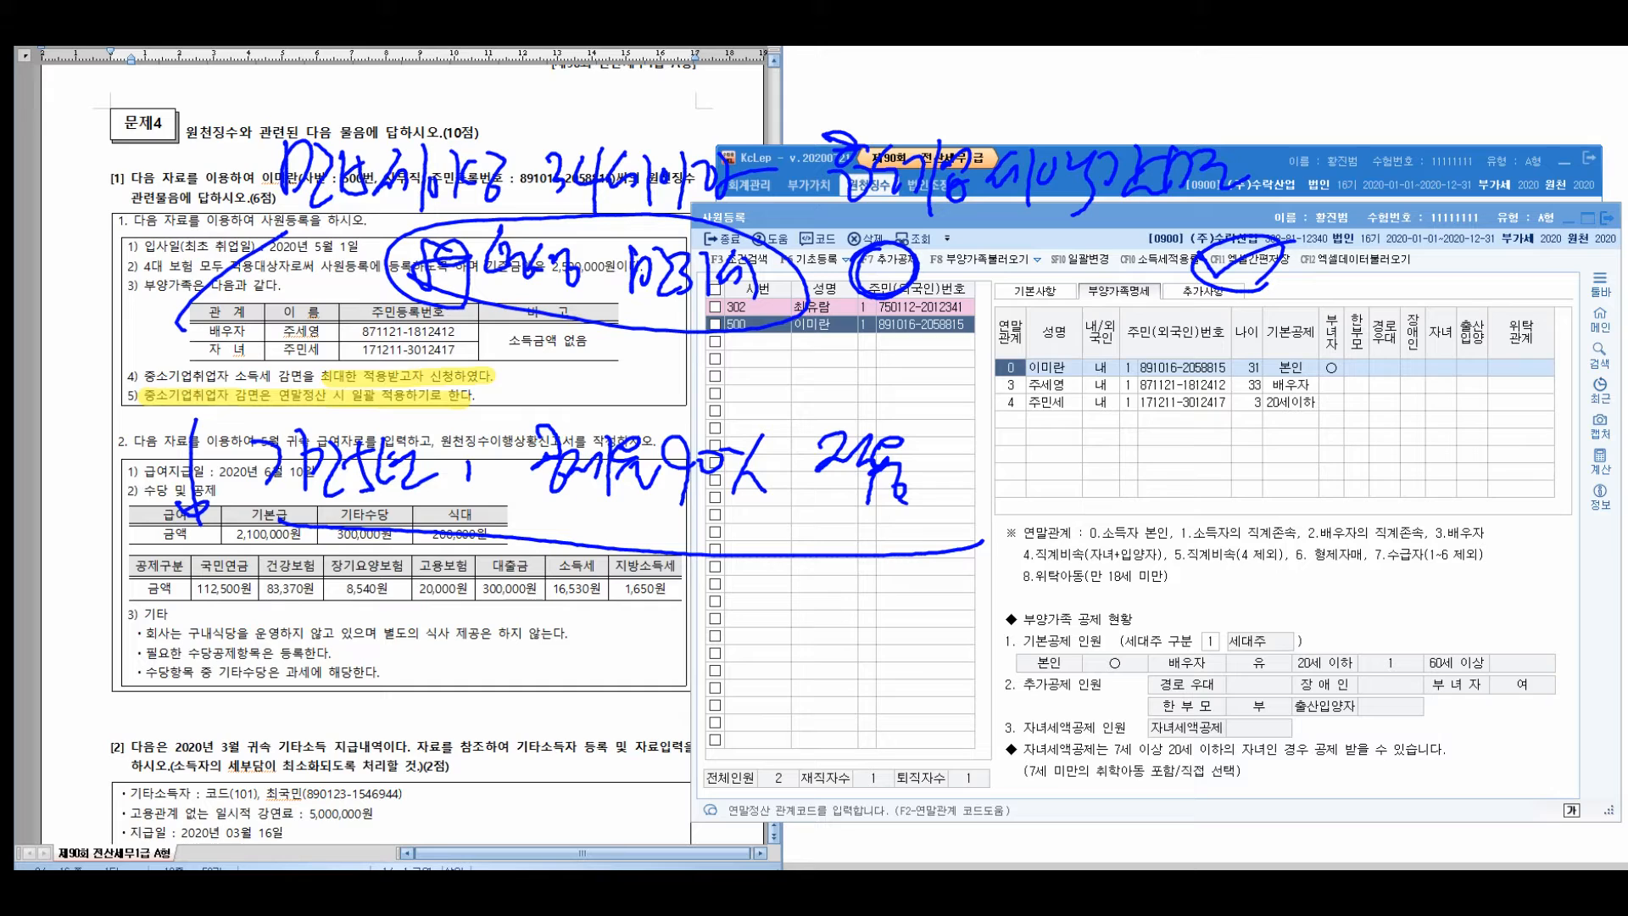
pyautogui.moveTo(333, 577); pyautogui.dragTo(392, 653)
pyautogui.moveTo(391, 594)
pyautogui.mouseDown()
pyautogui.moveTo(428, 648)
pyautogui.moveTo(453, 632)
pyautogui.moveTo(577, 646)
pyautogui.moveTo(619, 592)
pyautogui.moveTo(640, 636)
pyautogui.moveTo(703, 659)
pyautogui.moveTo(822, 610)
pyautogui.moveTo(816, 649)
pyautogui.mouseUp()
pyautogui.moveTo(872, 632); pyautogui.dragTo(929, 628)
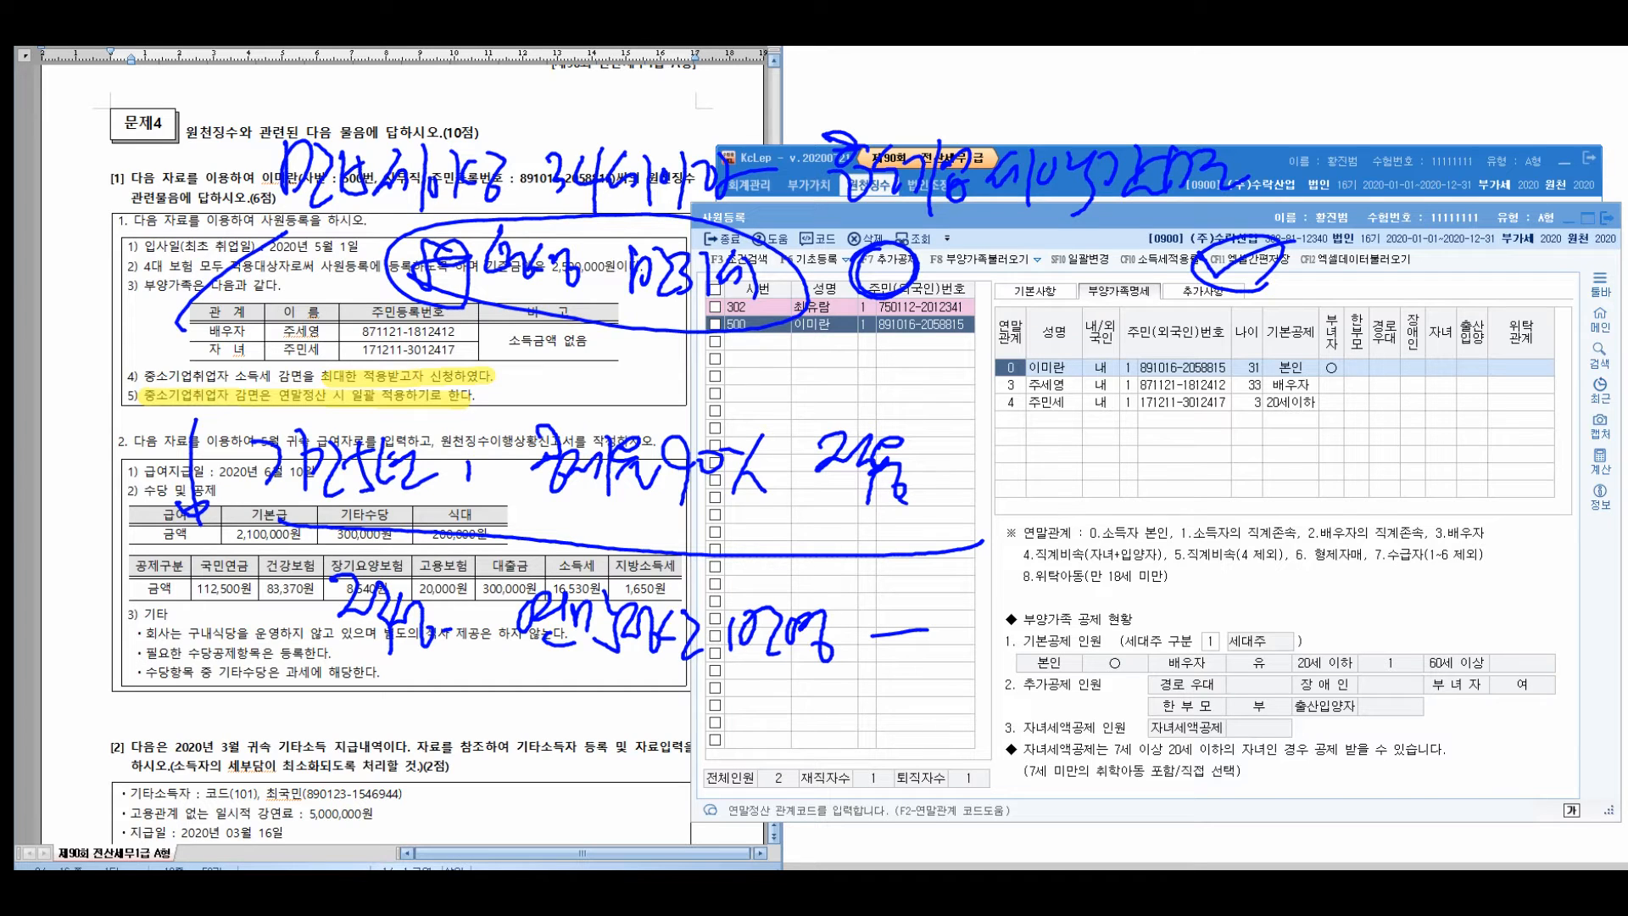
pyautogui.press('Escape')
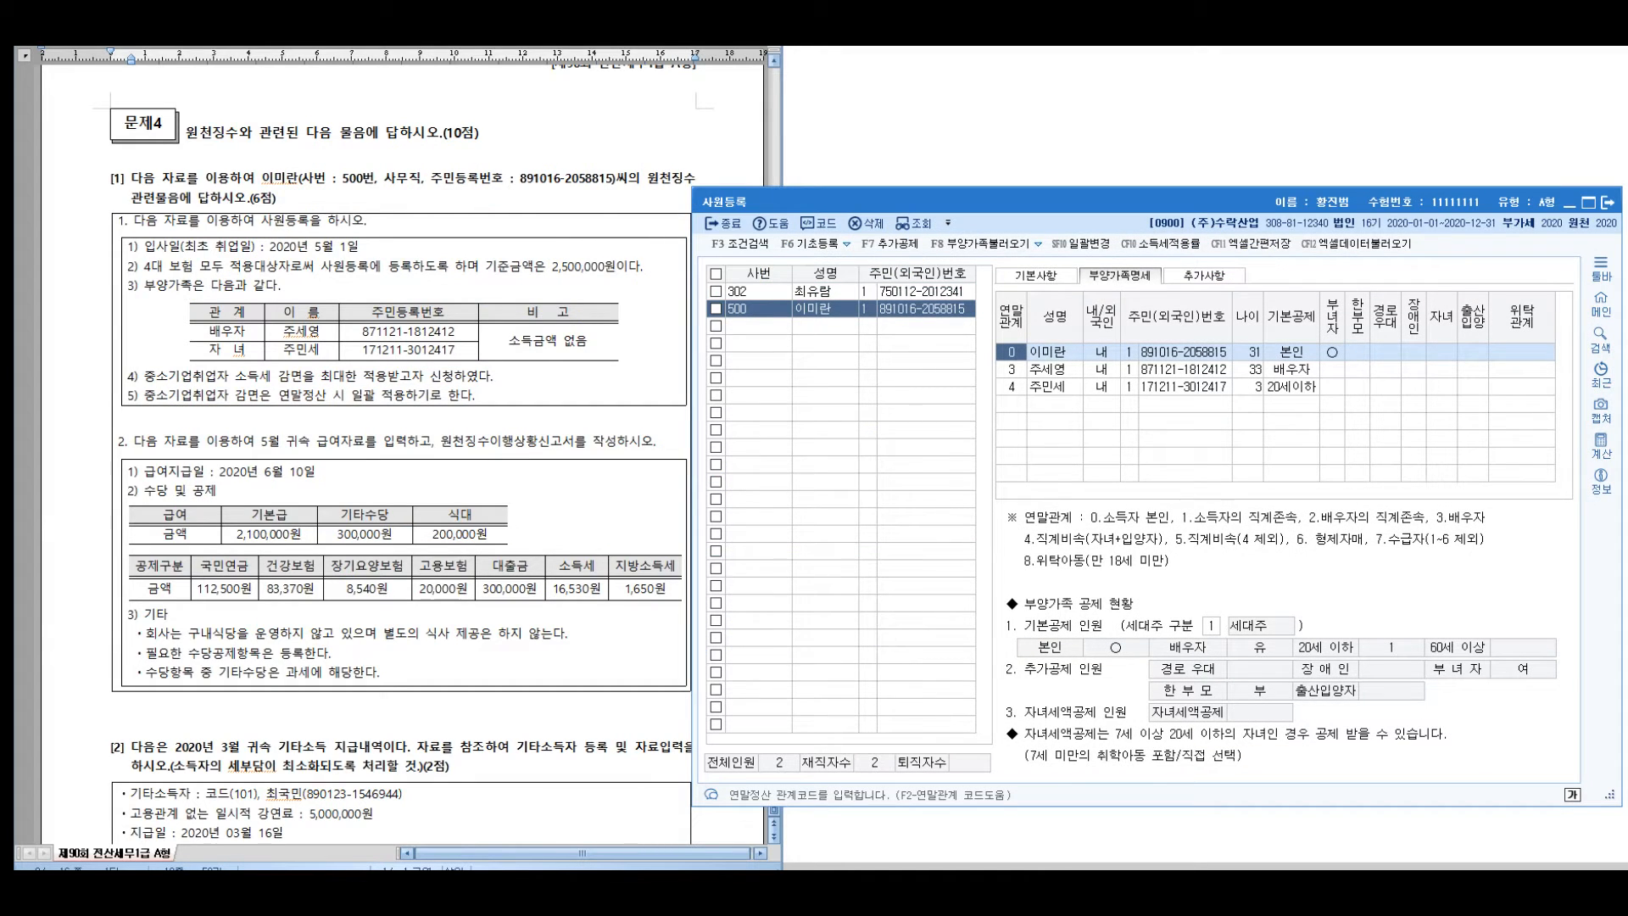
# Show employee 500's 추가사항 form and highlight the SME reduction terms in the question
pyautogui.click(1204, 276)
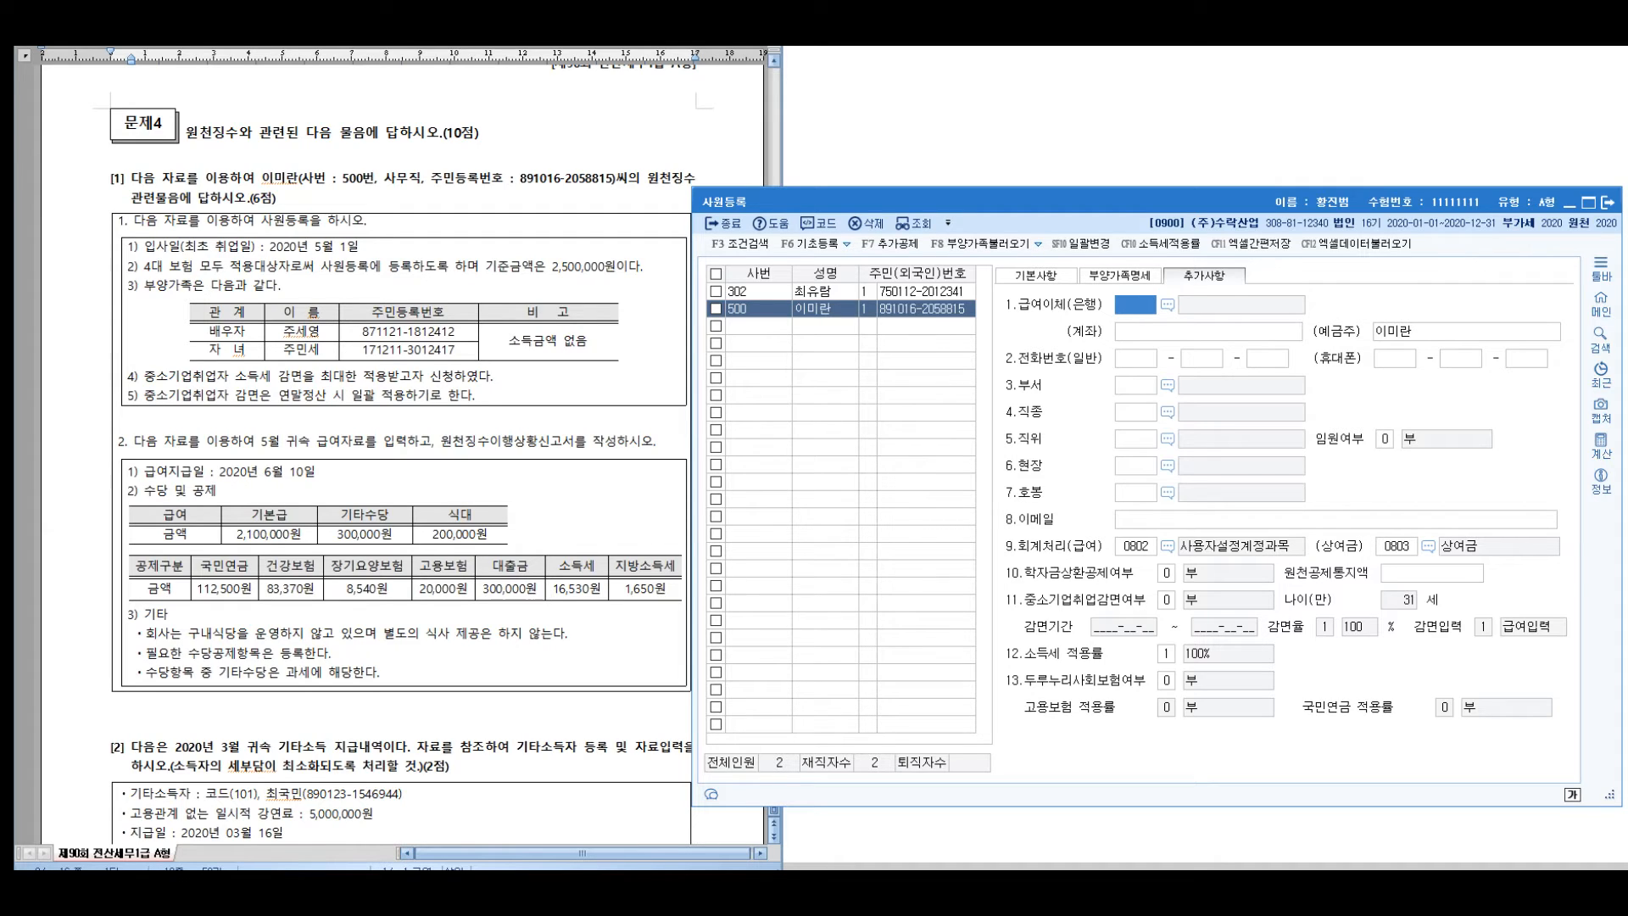
pyautogui.hotkey('ctrl', '2')
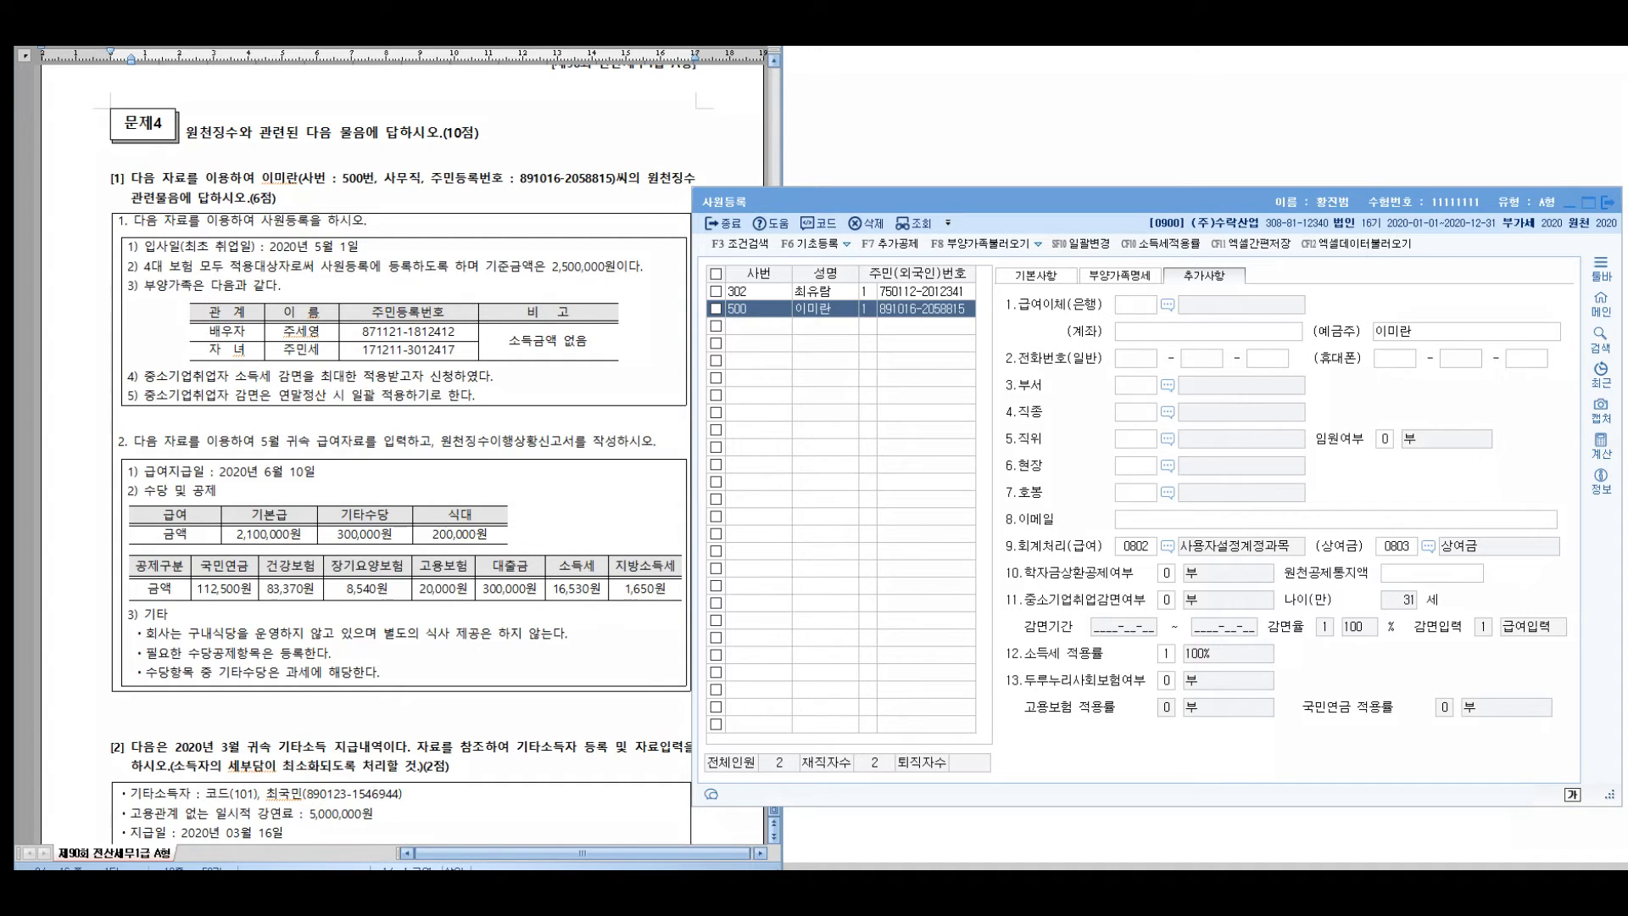
pyautogui.moveTo(292, 375)
pyautogui.mouseDown()
pyautogui.moveTo(365, 375)
pyautogui.moveTo(411, 406)
pyautogui.mouseUp()
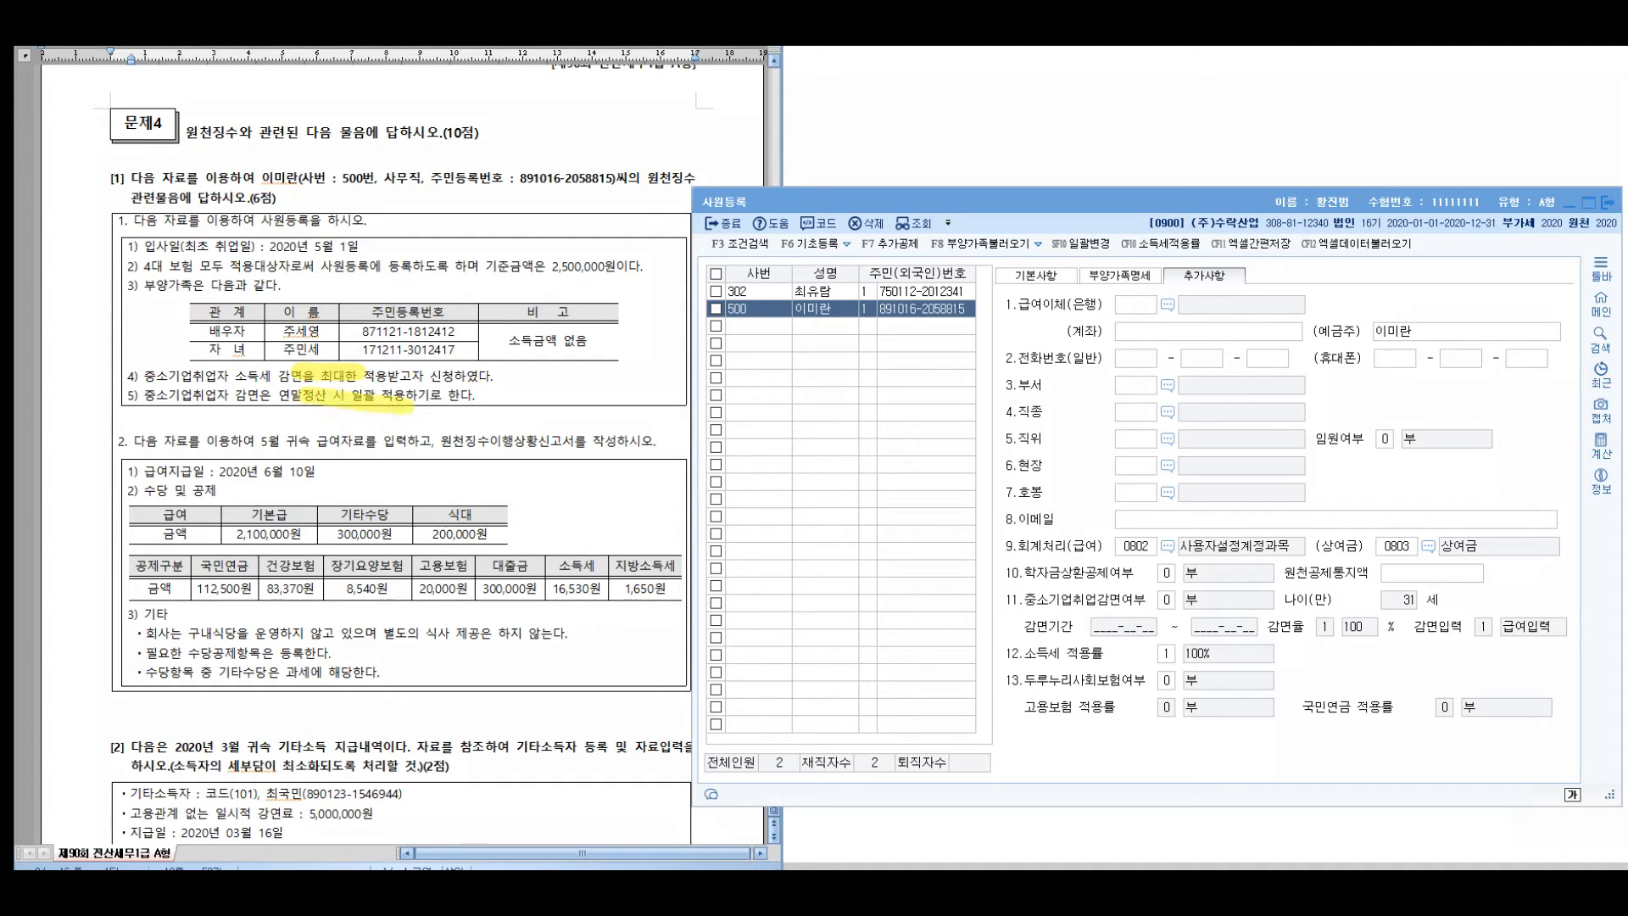
pyautogui.moveTo(1006, 599); pyautogui.dragTo(1145, 598)
pyautogui.moveTo(1021, 628); pyautogui.dragTo(1565, 620)
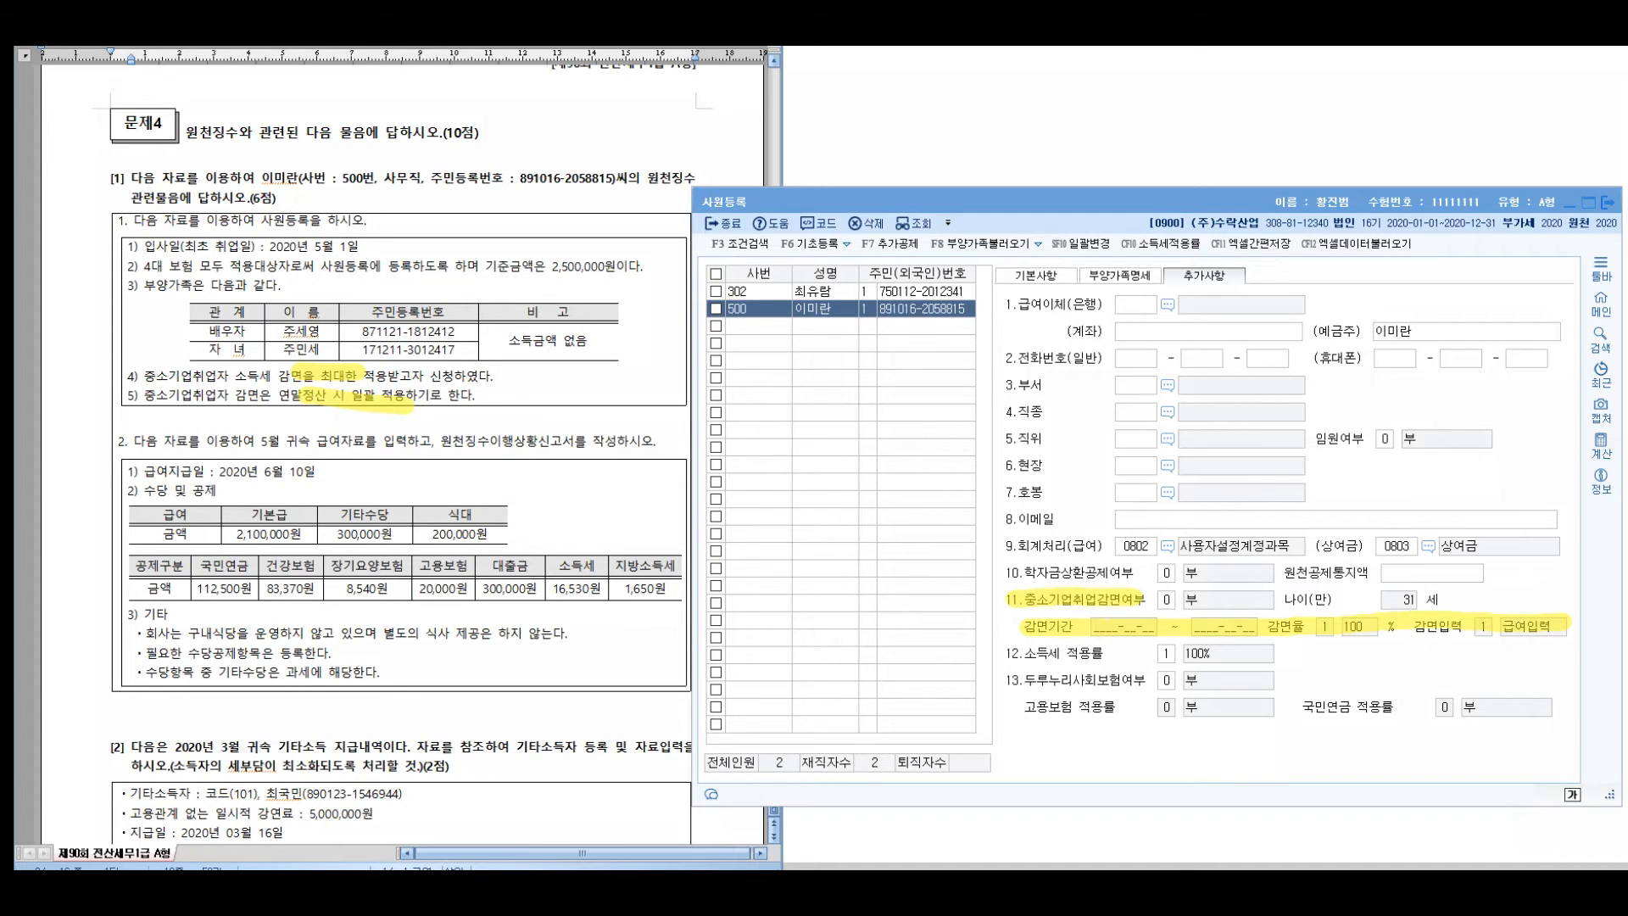
# Enter SME tax reduction 2020-05-01 to 2025-05-31 at 90%, then close 사원등록
pyautogui.click(1167, 601)
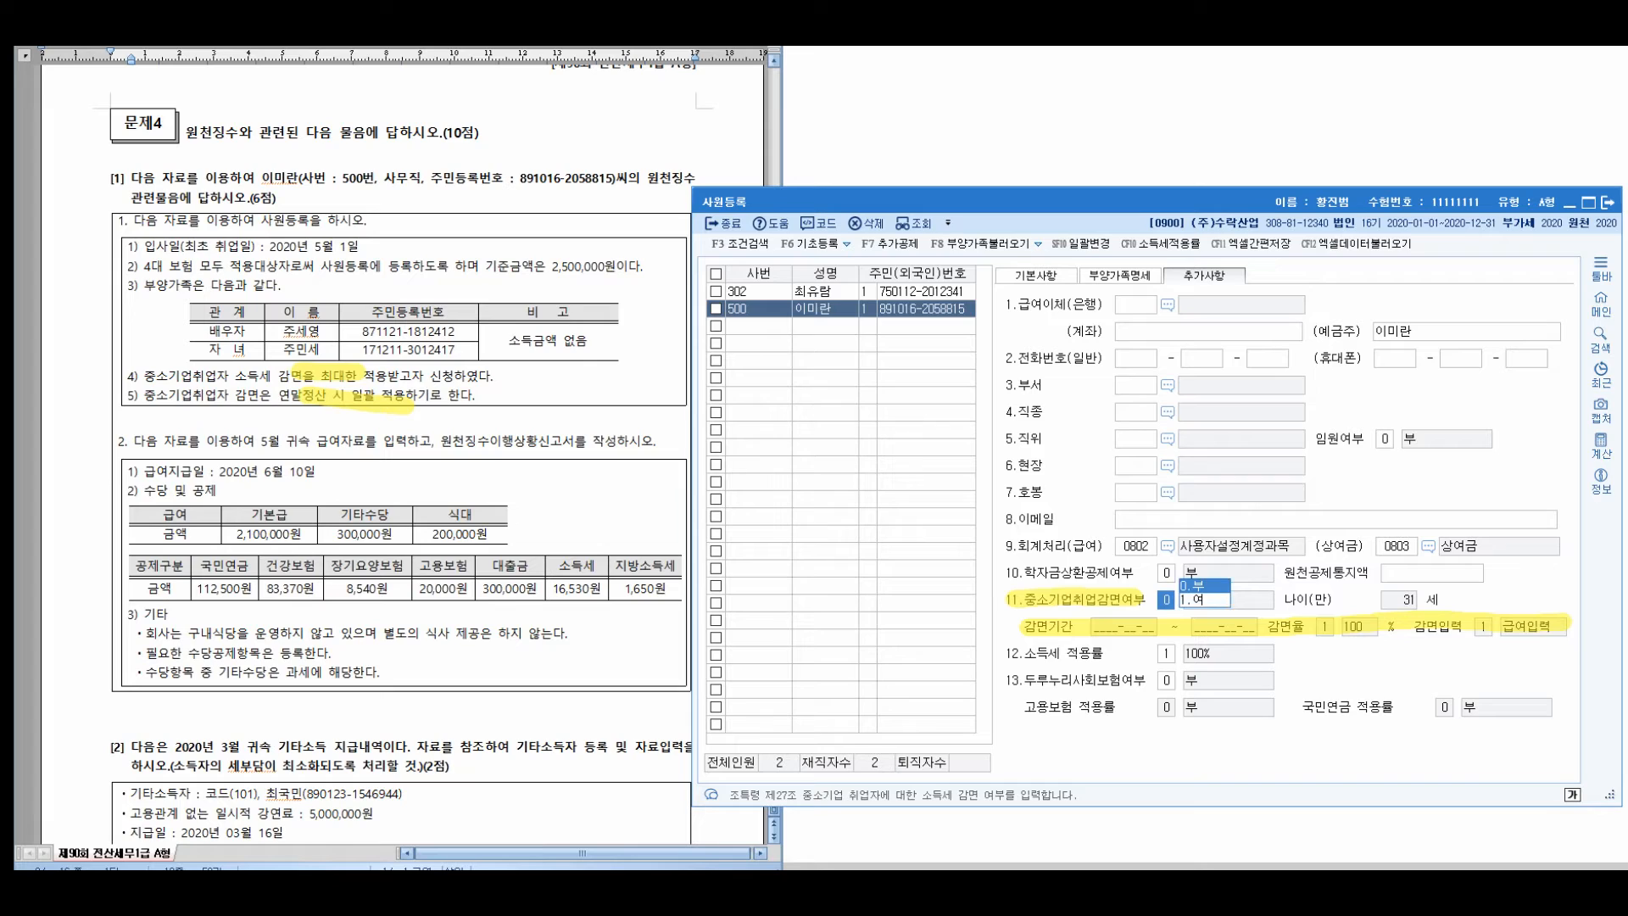
pyautogui.write('1')
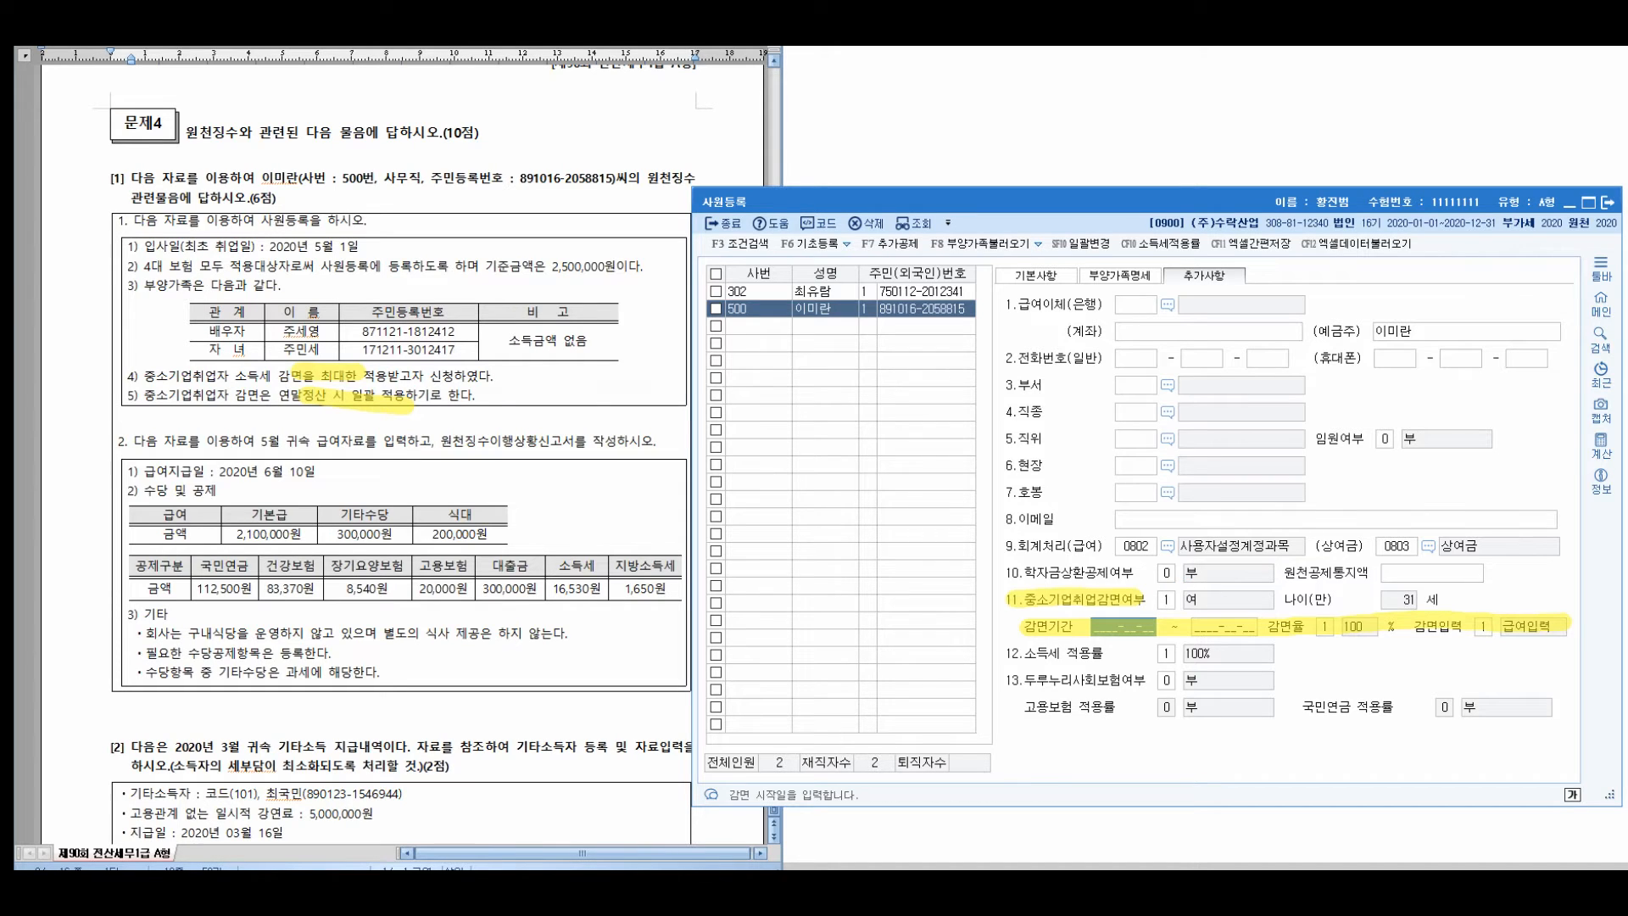
pyautogui.write('20200501')
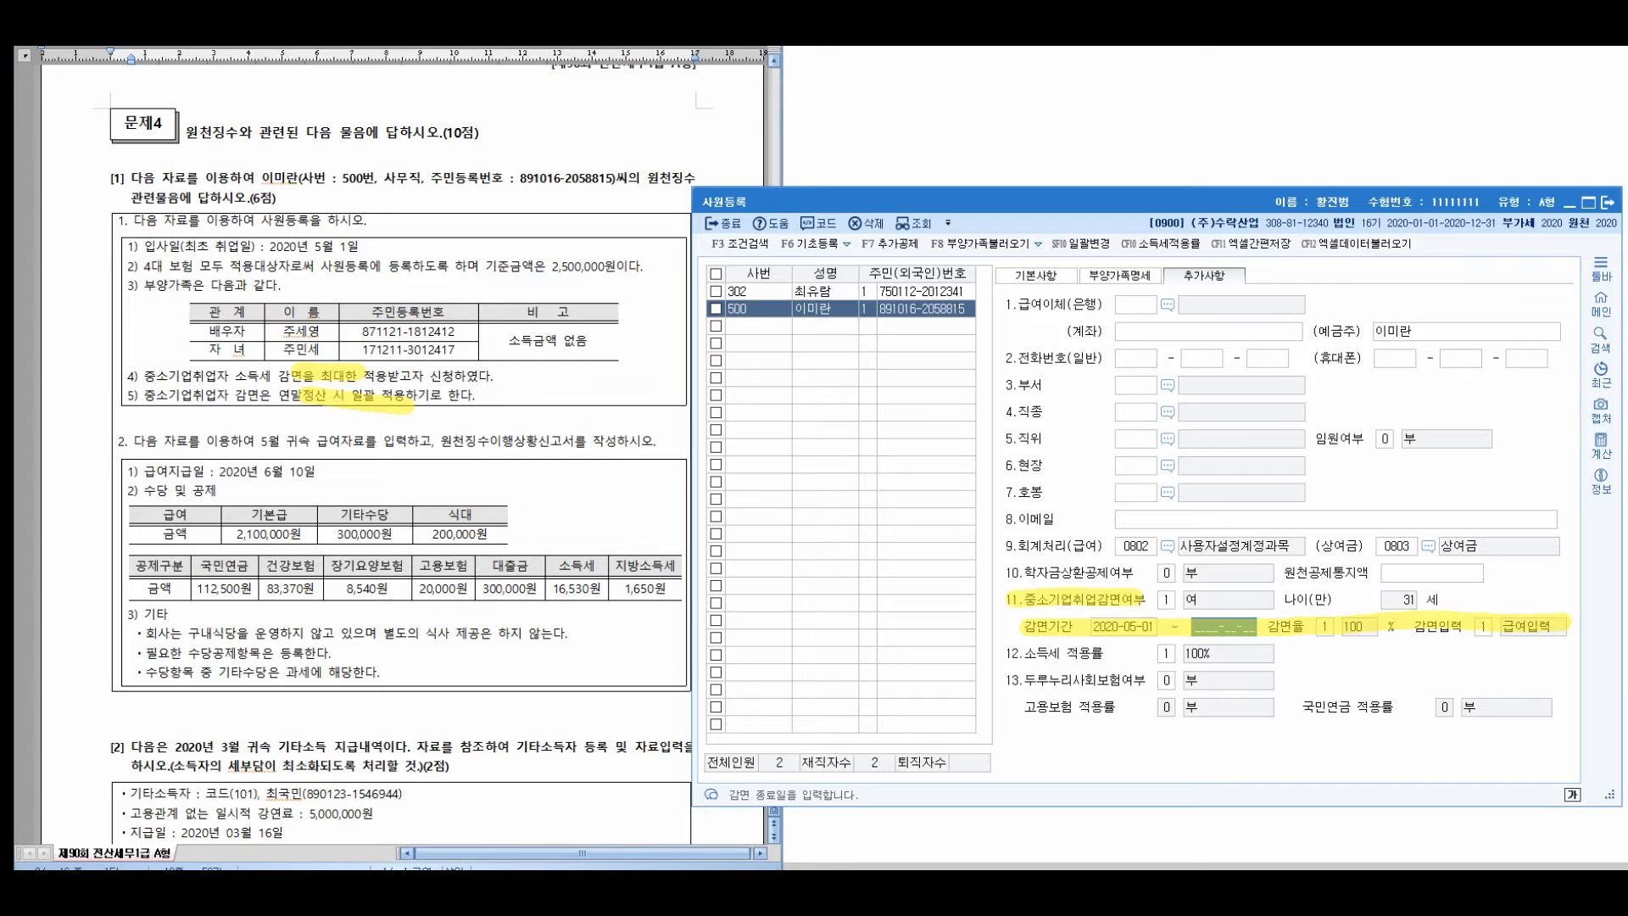
pyautogui.write('20250')
pyautogui.write('531')
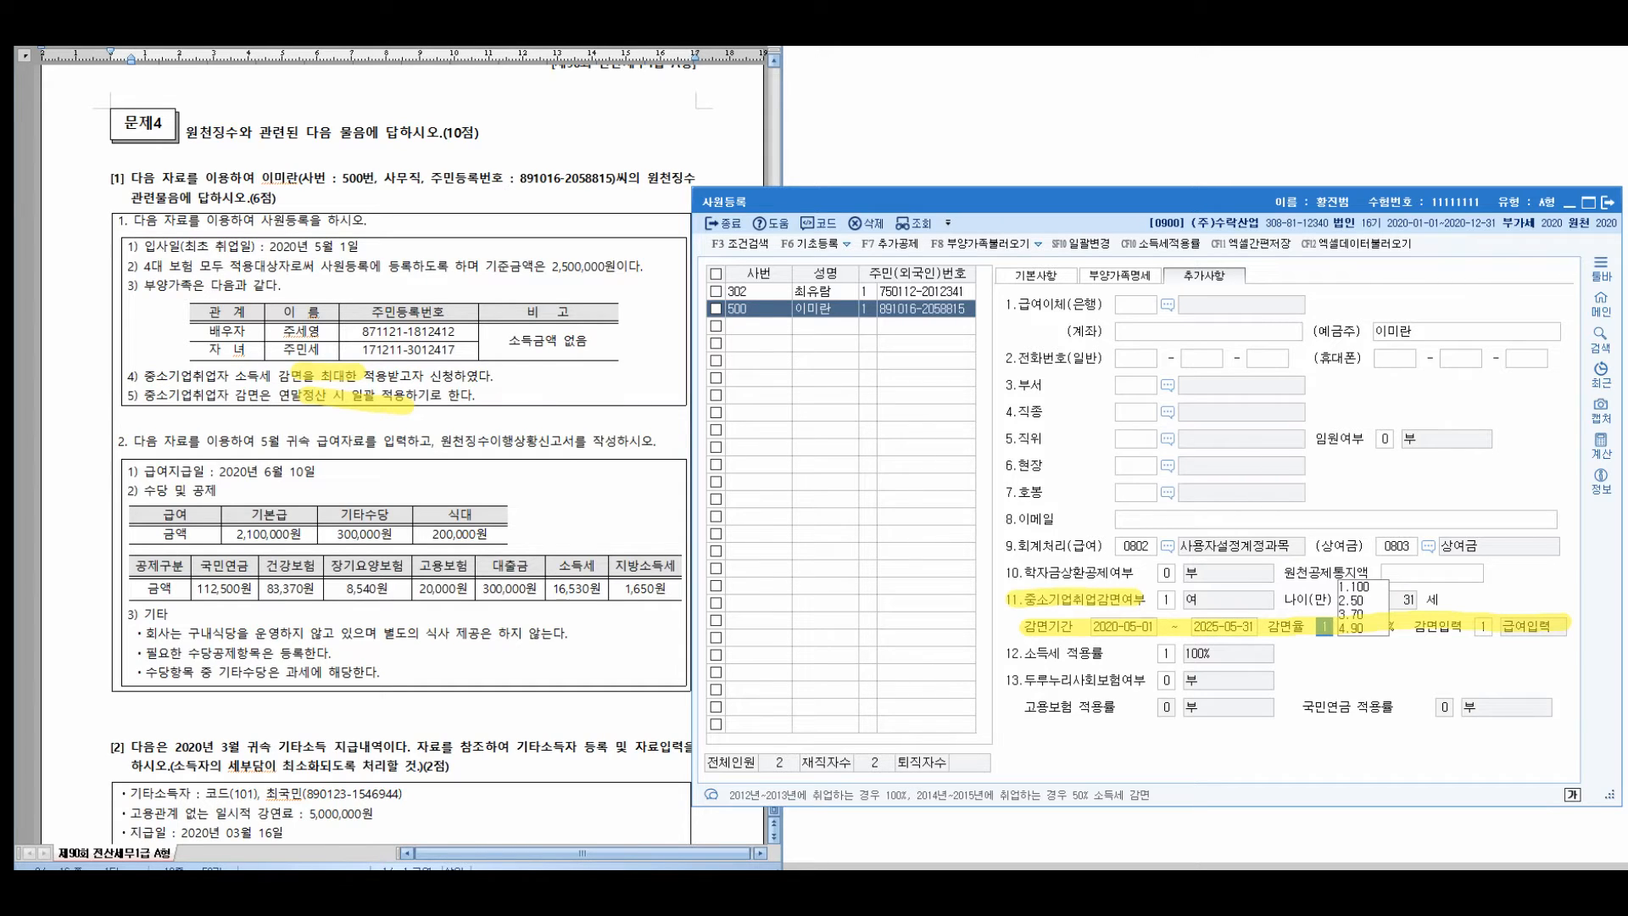
pyautogui.write('4')
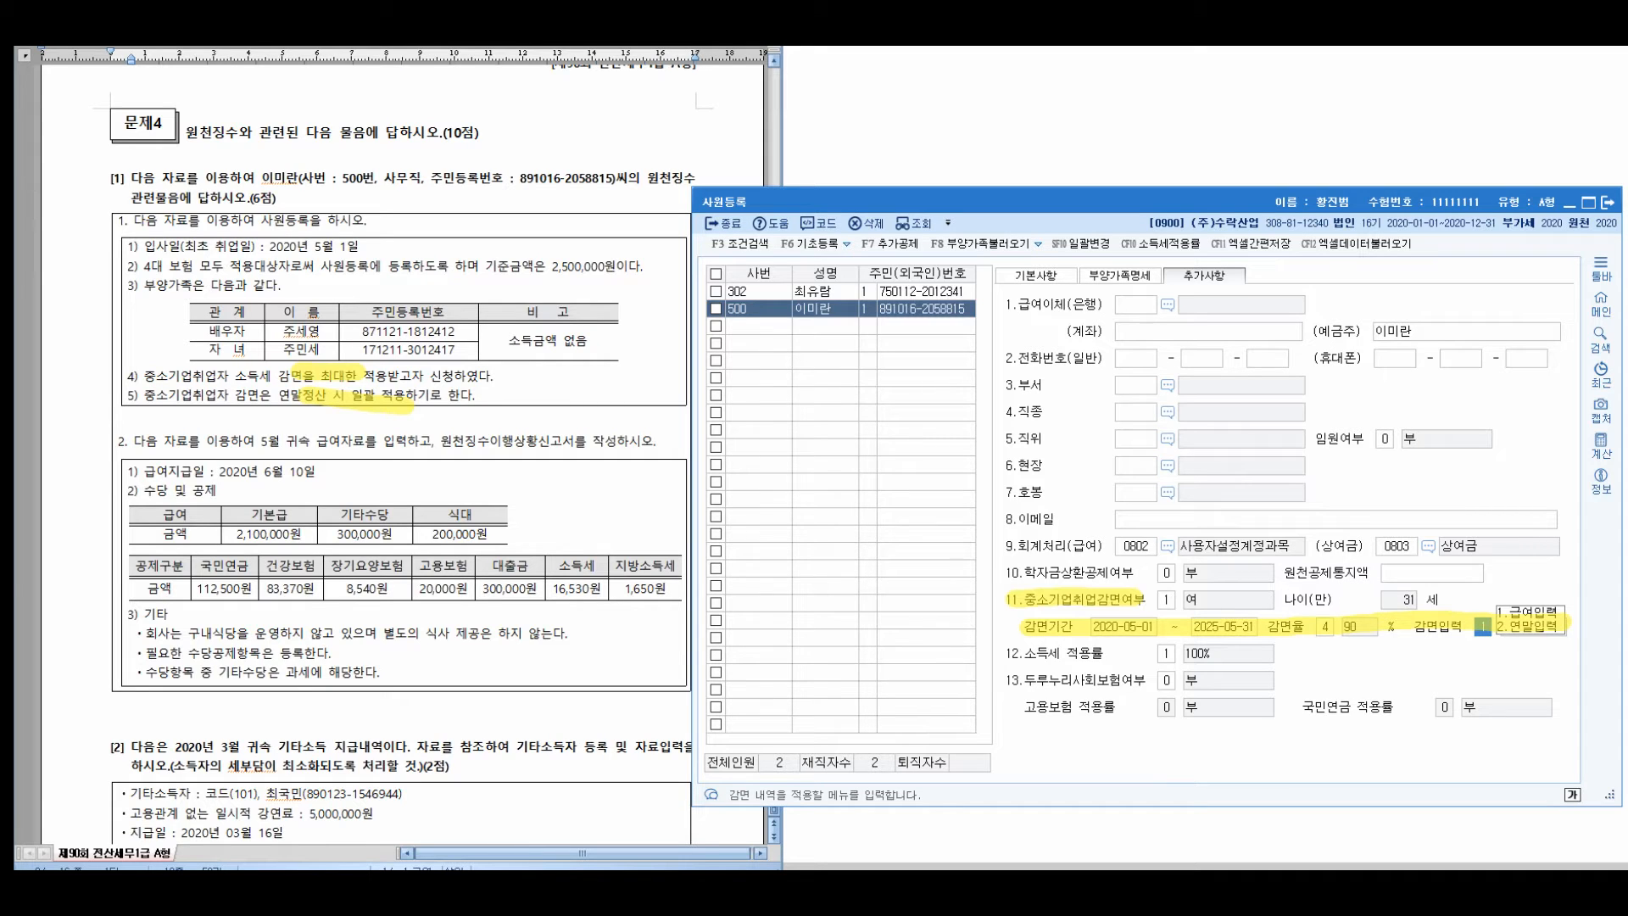
pyautogui.write('2')
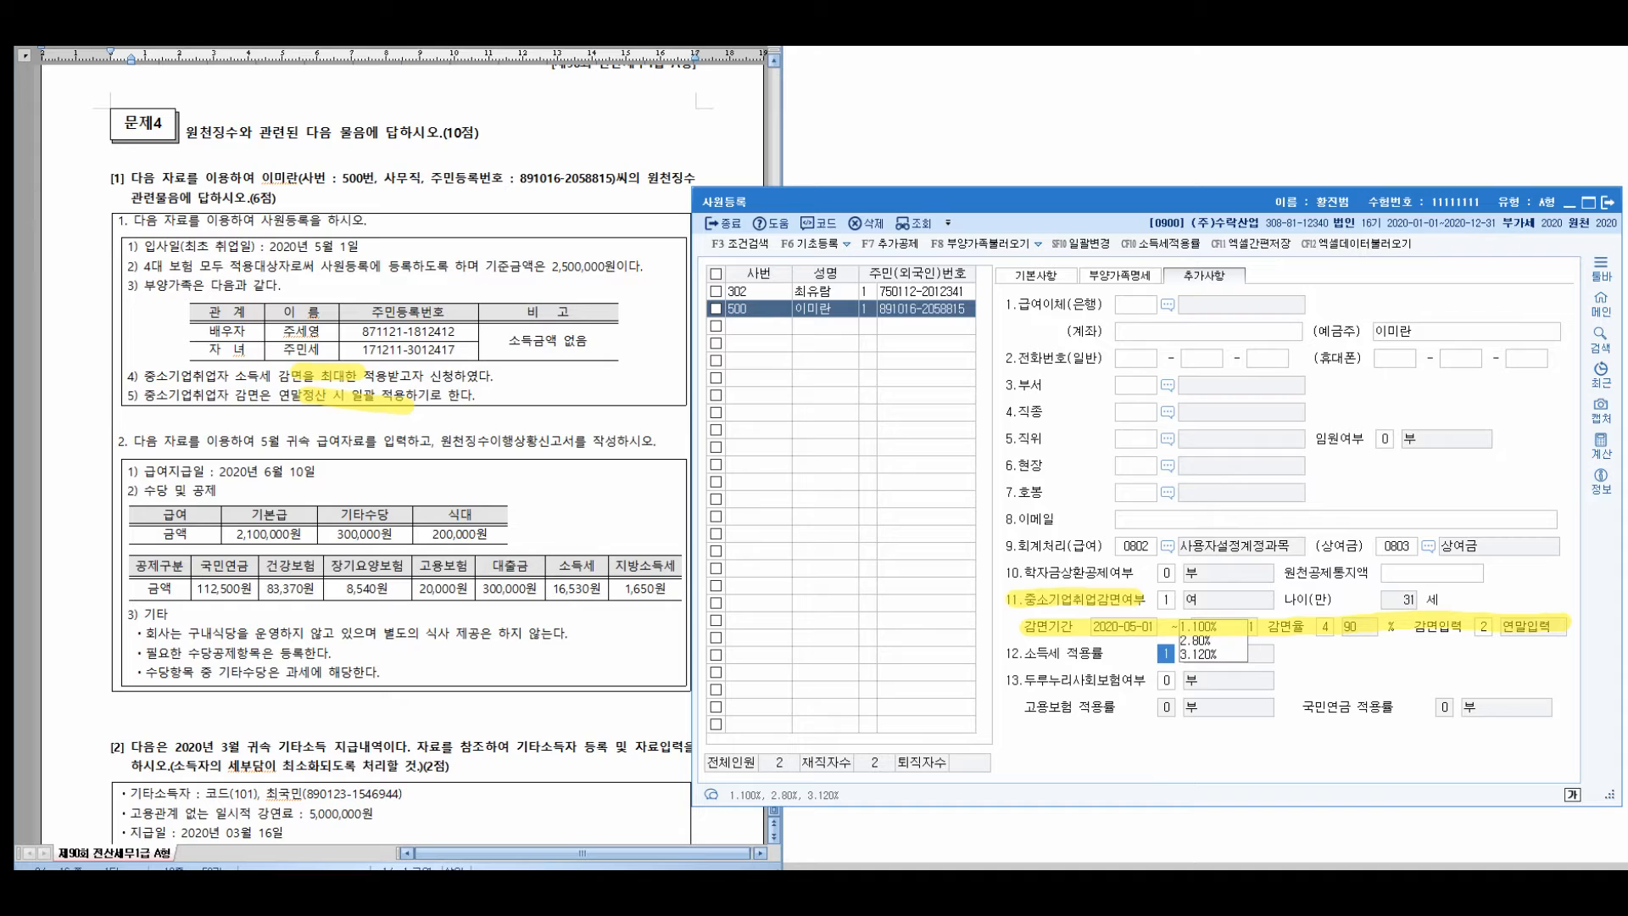
pyautogui.press('Return')
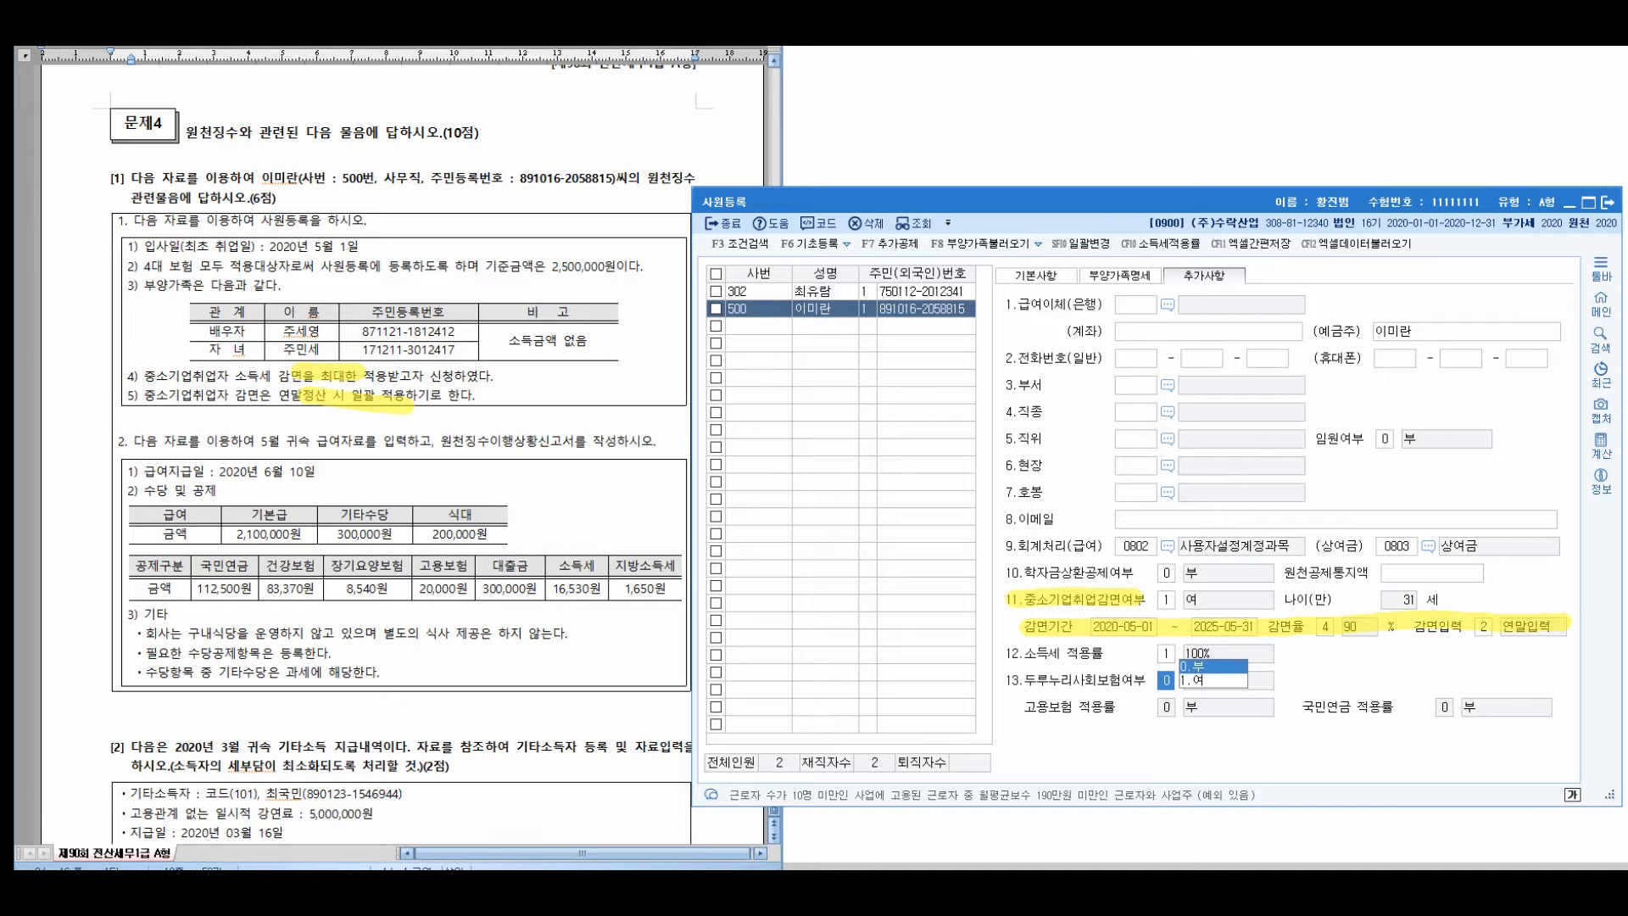
pyautogui.press('Return')
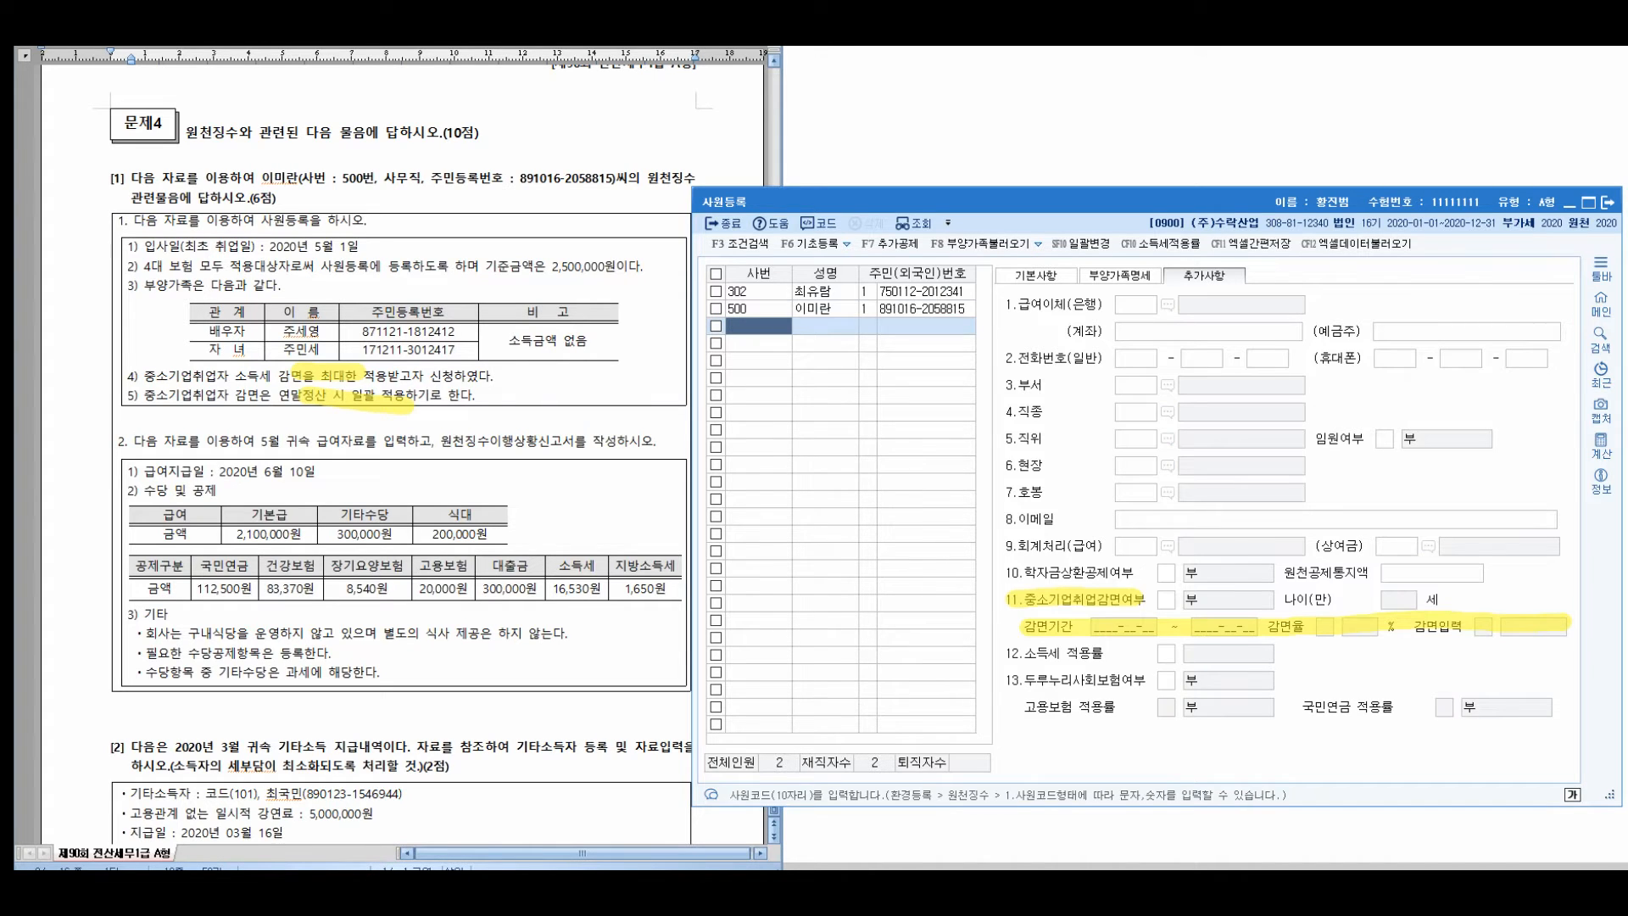
pyautogui.click(825, 308)
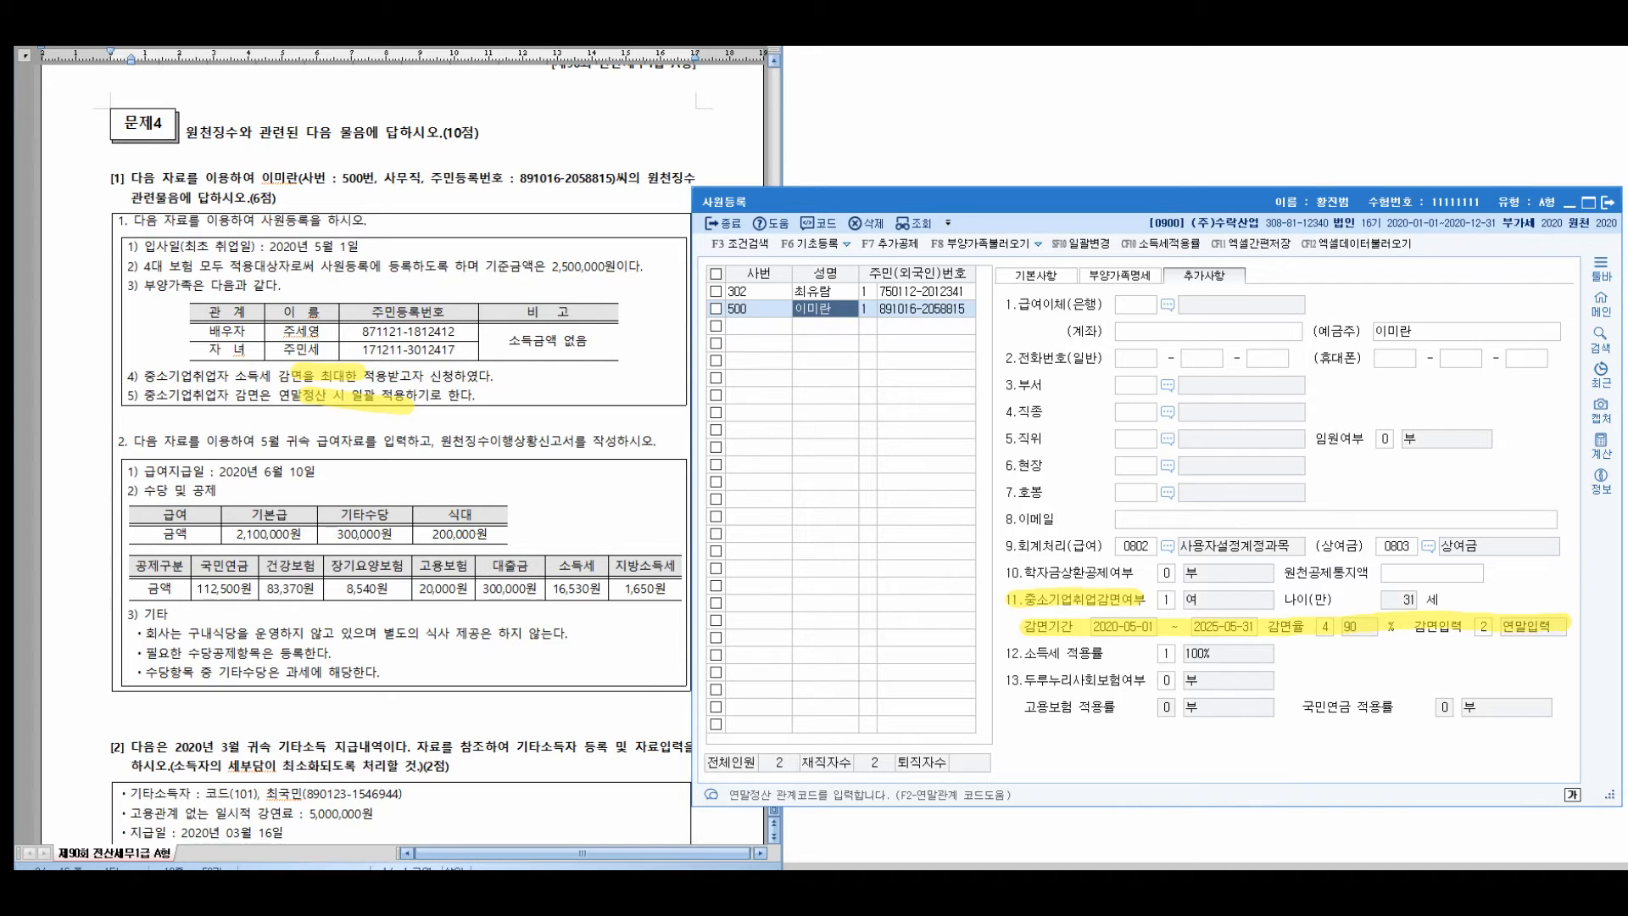
pyautogui.press('Escape')
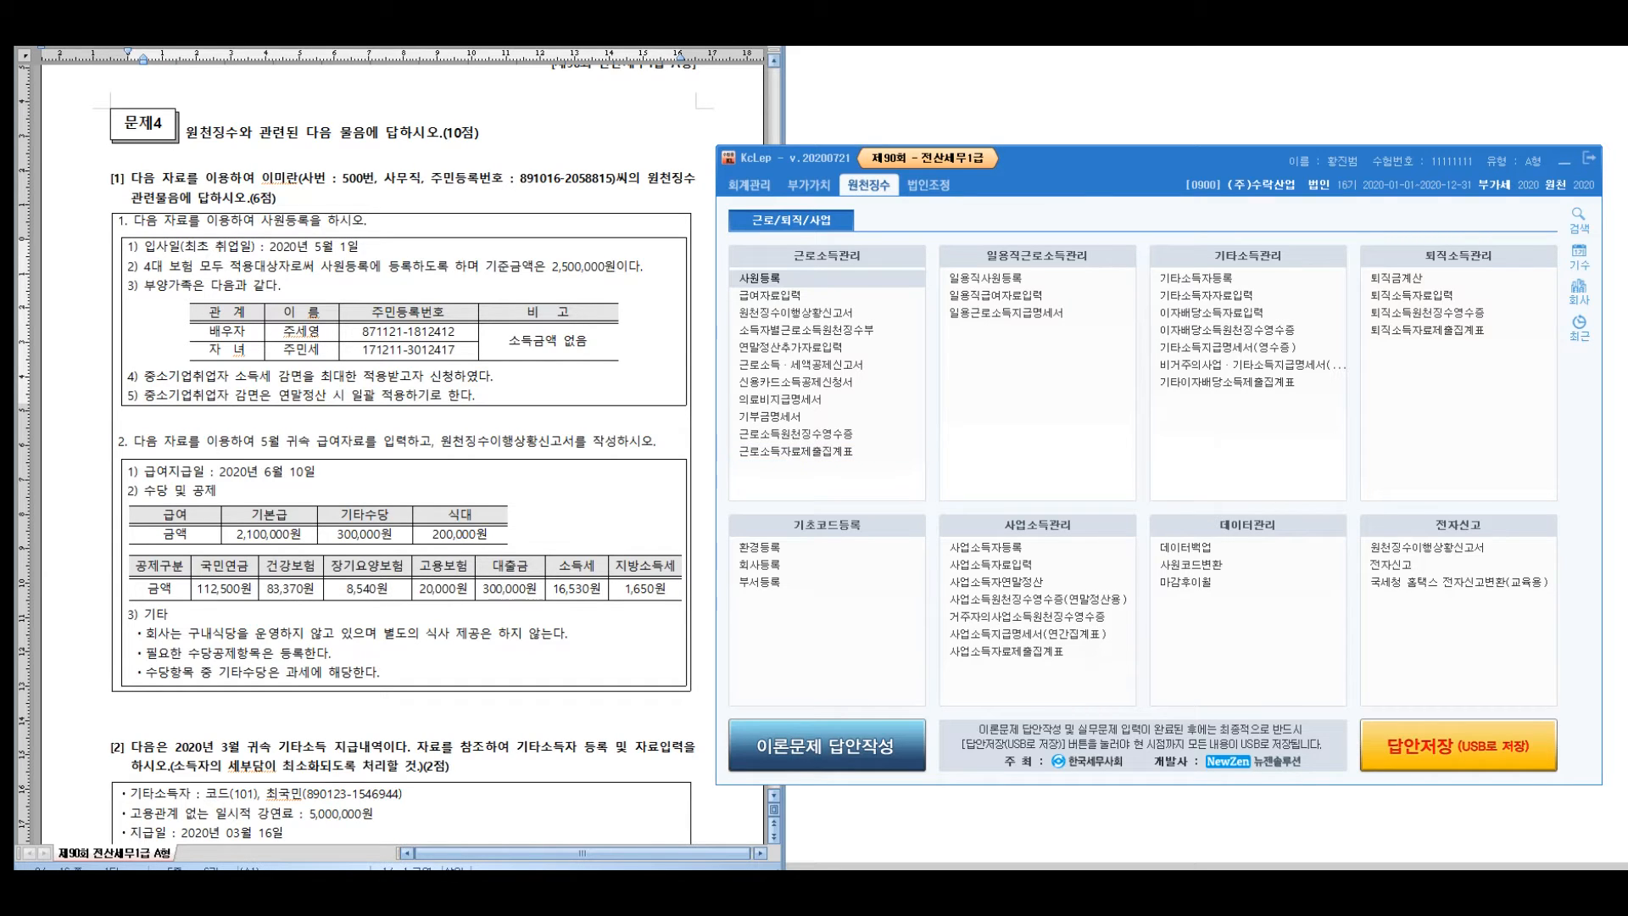
# Open 급여자료입력 and highlight the pay date and 5월 귀속 in the question
pyautogui.click(147, 441)
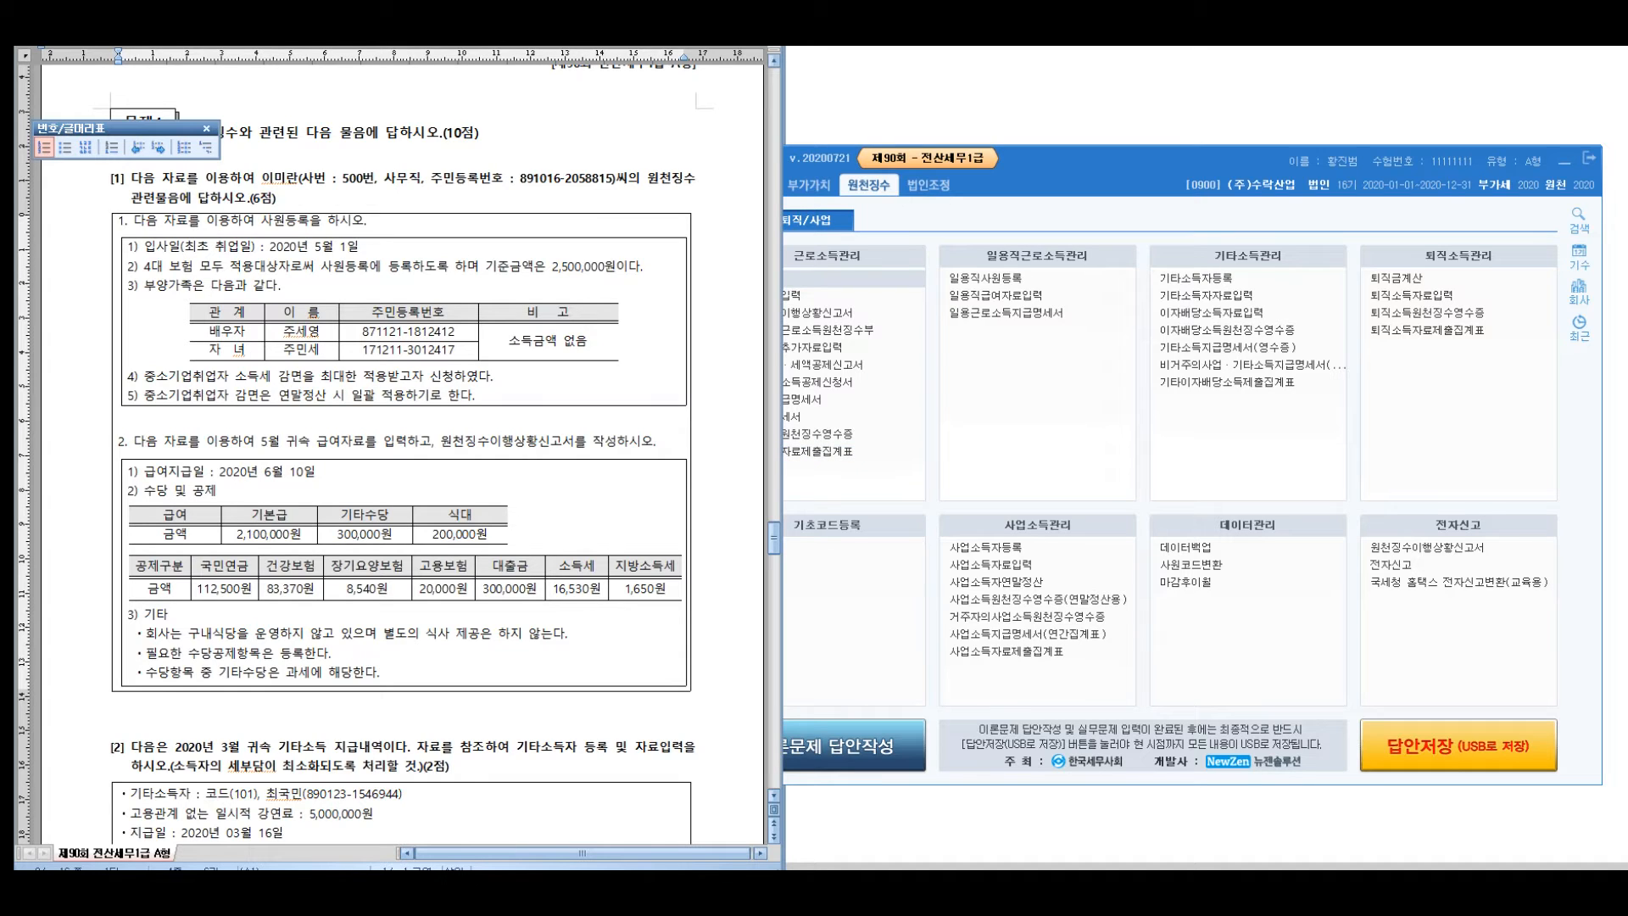
pyautogui.click(850, 480)
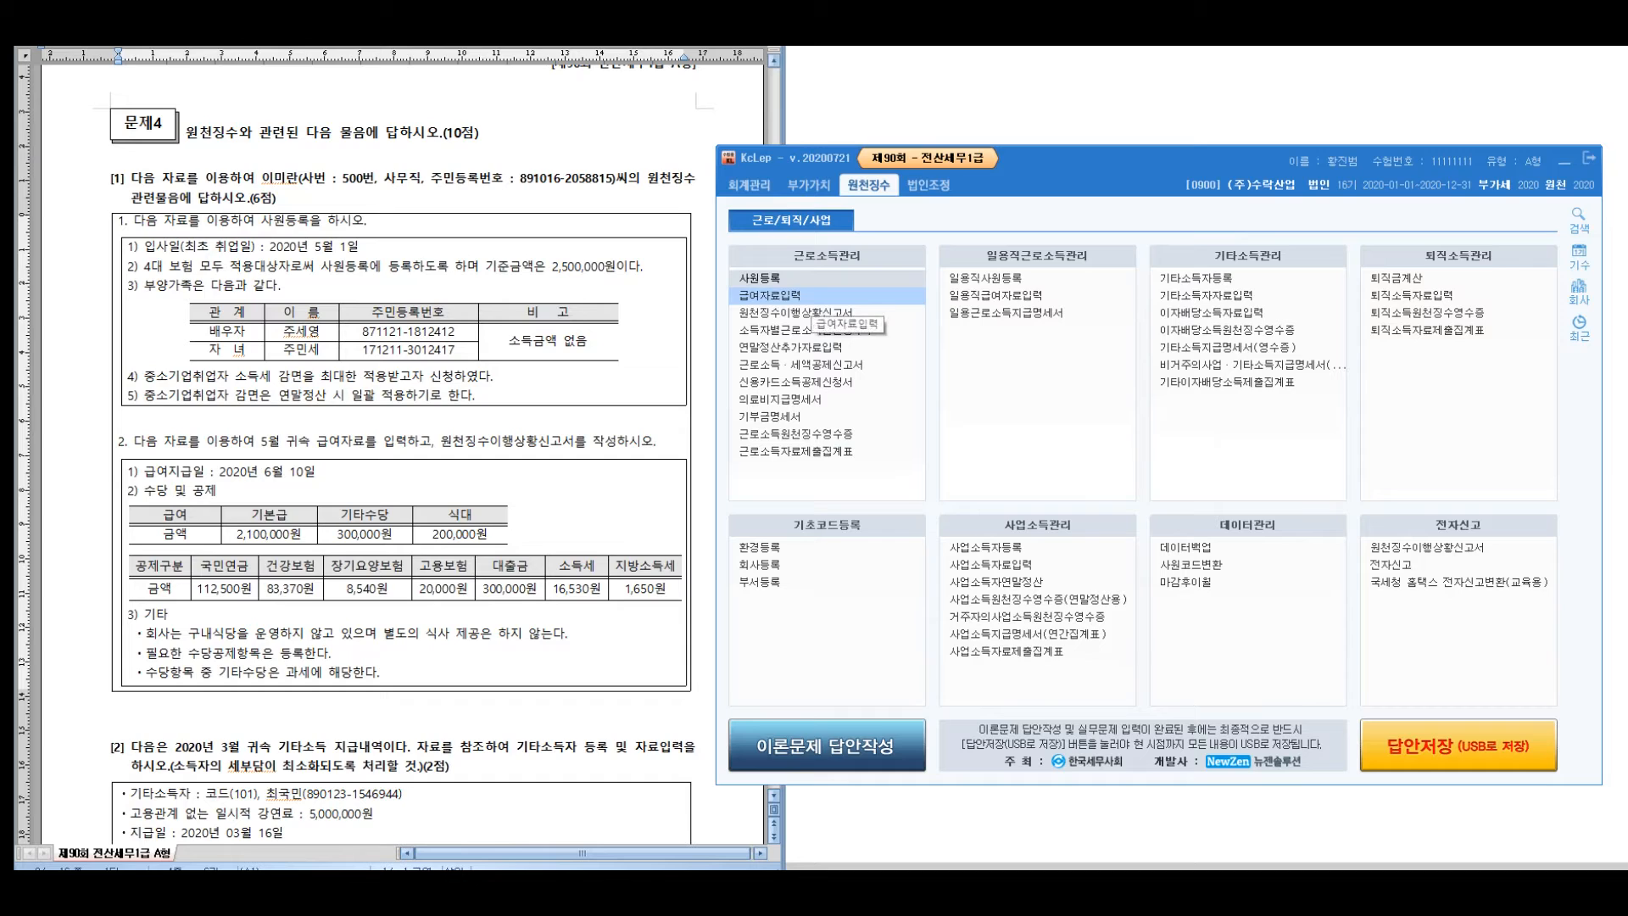
pyautogui.click(794, 297)
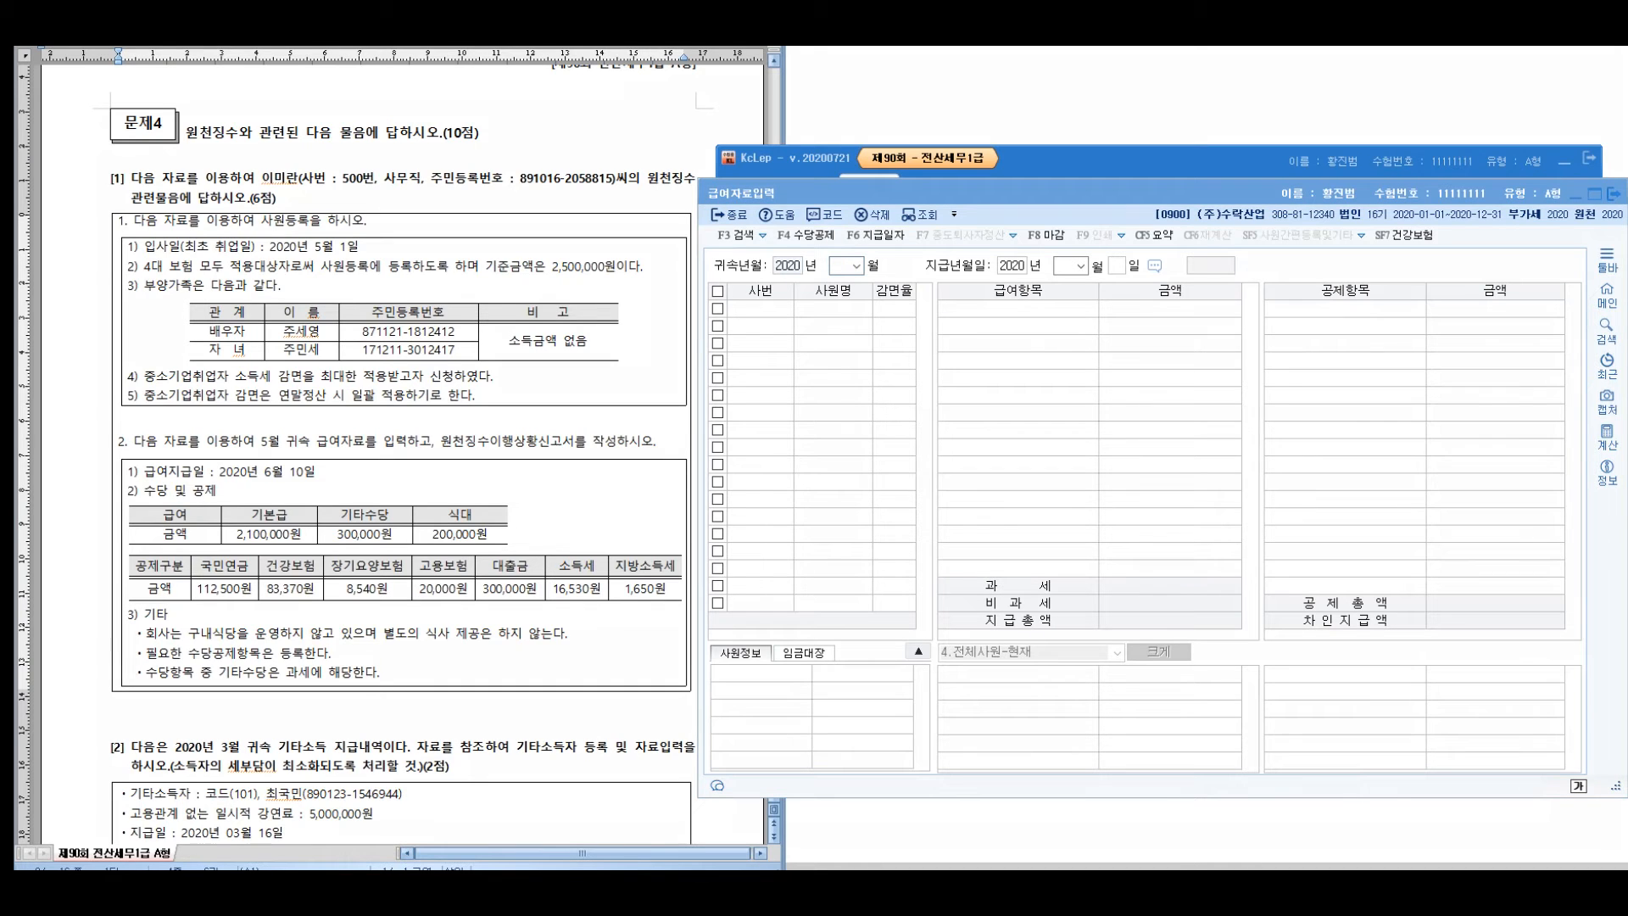
pyautogui.moveTo(142, 472); pyautogui.dragTo(313, 474)
pyautogui.moveTo(254, 441); pyautogui.dragTo(309, 441)
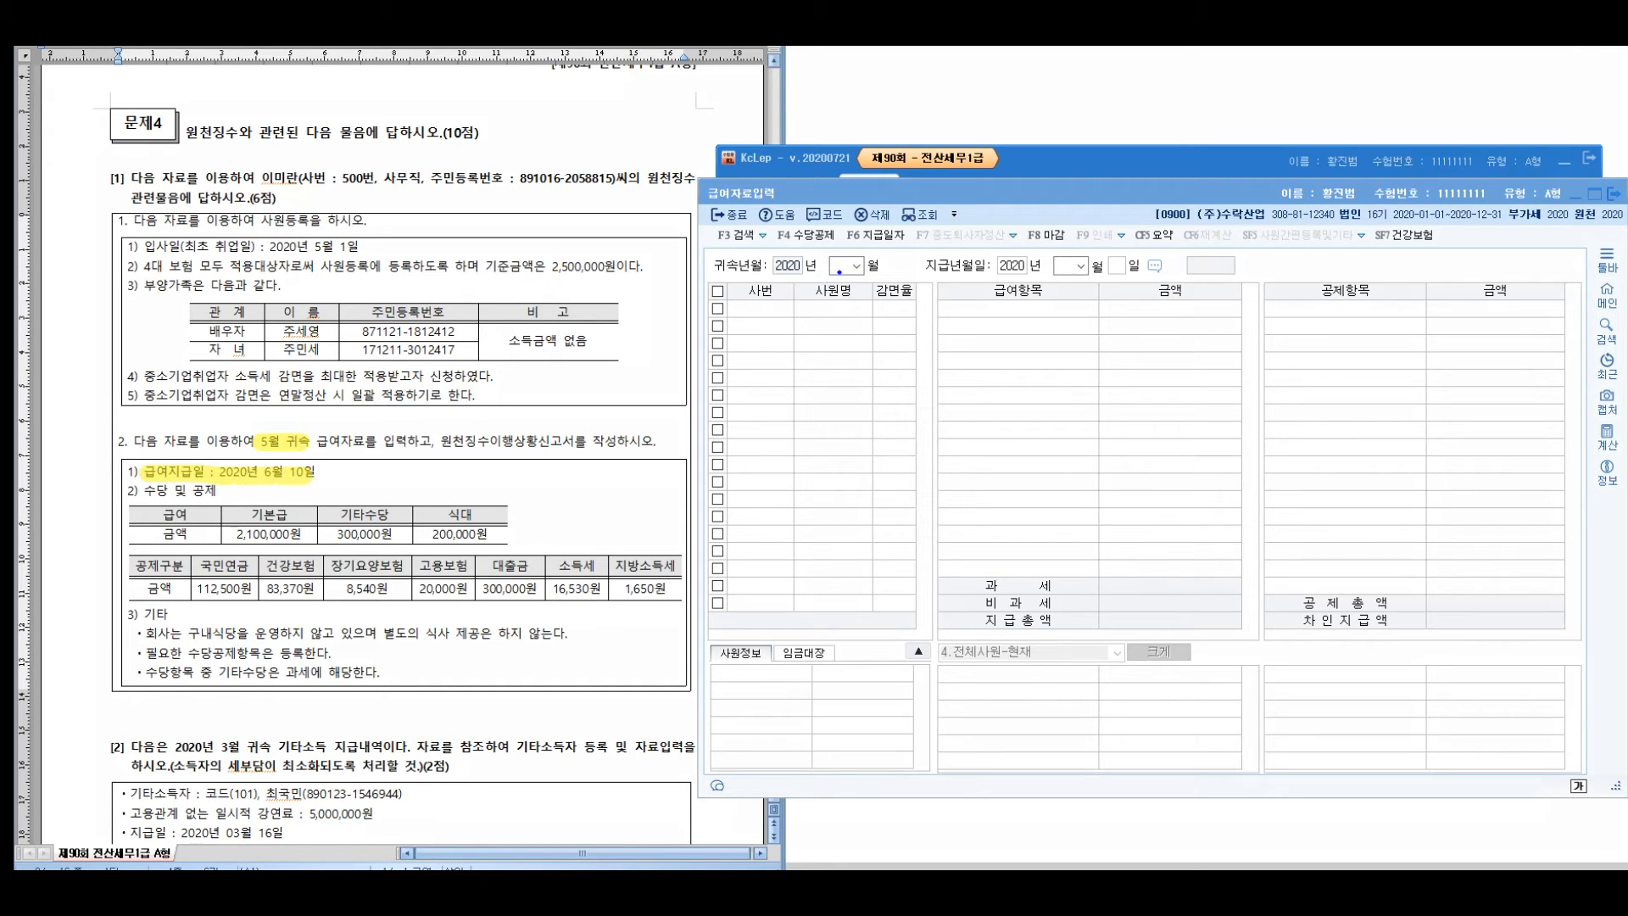
# Set 귀속 May 2020 and pay date 2020-06-10, select employee 500, and open 수당공제등록
pyautogui.click(840, 268)
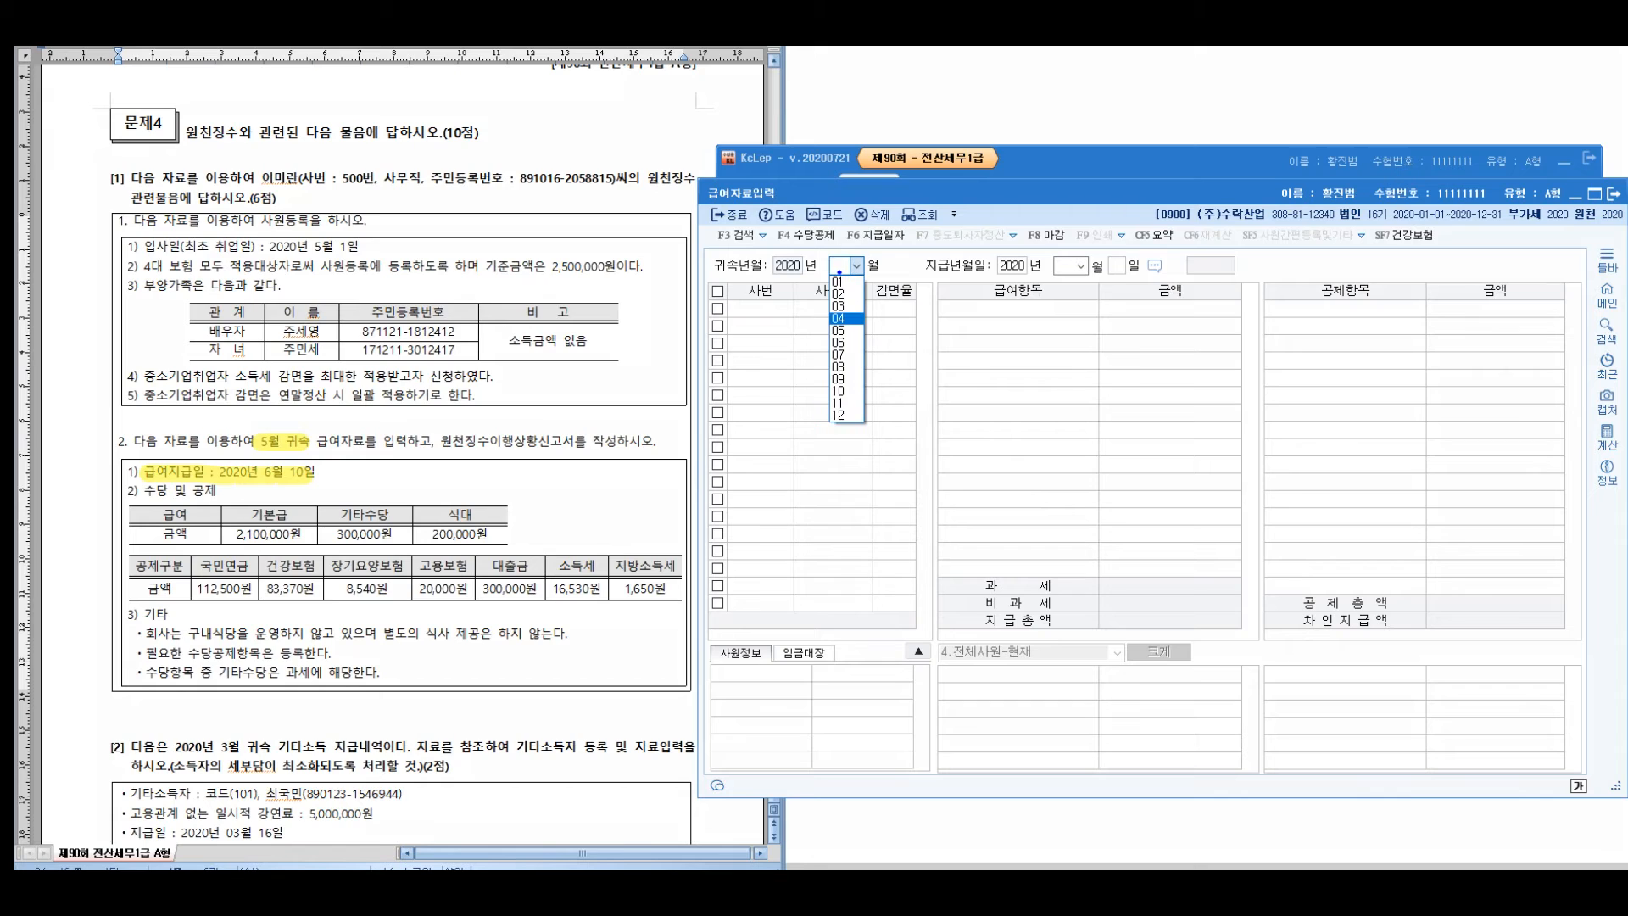
pyautogui.press('Down')
pyautogui.press('Return')
pyautogui.press('Return')
pyautogui.write('06 월 10')
pyautogui.press('Return')
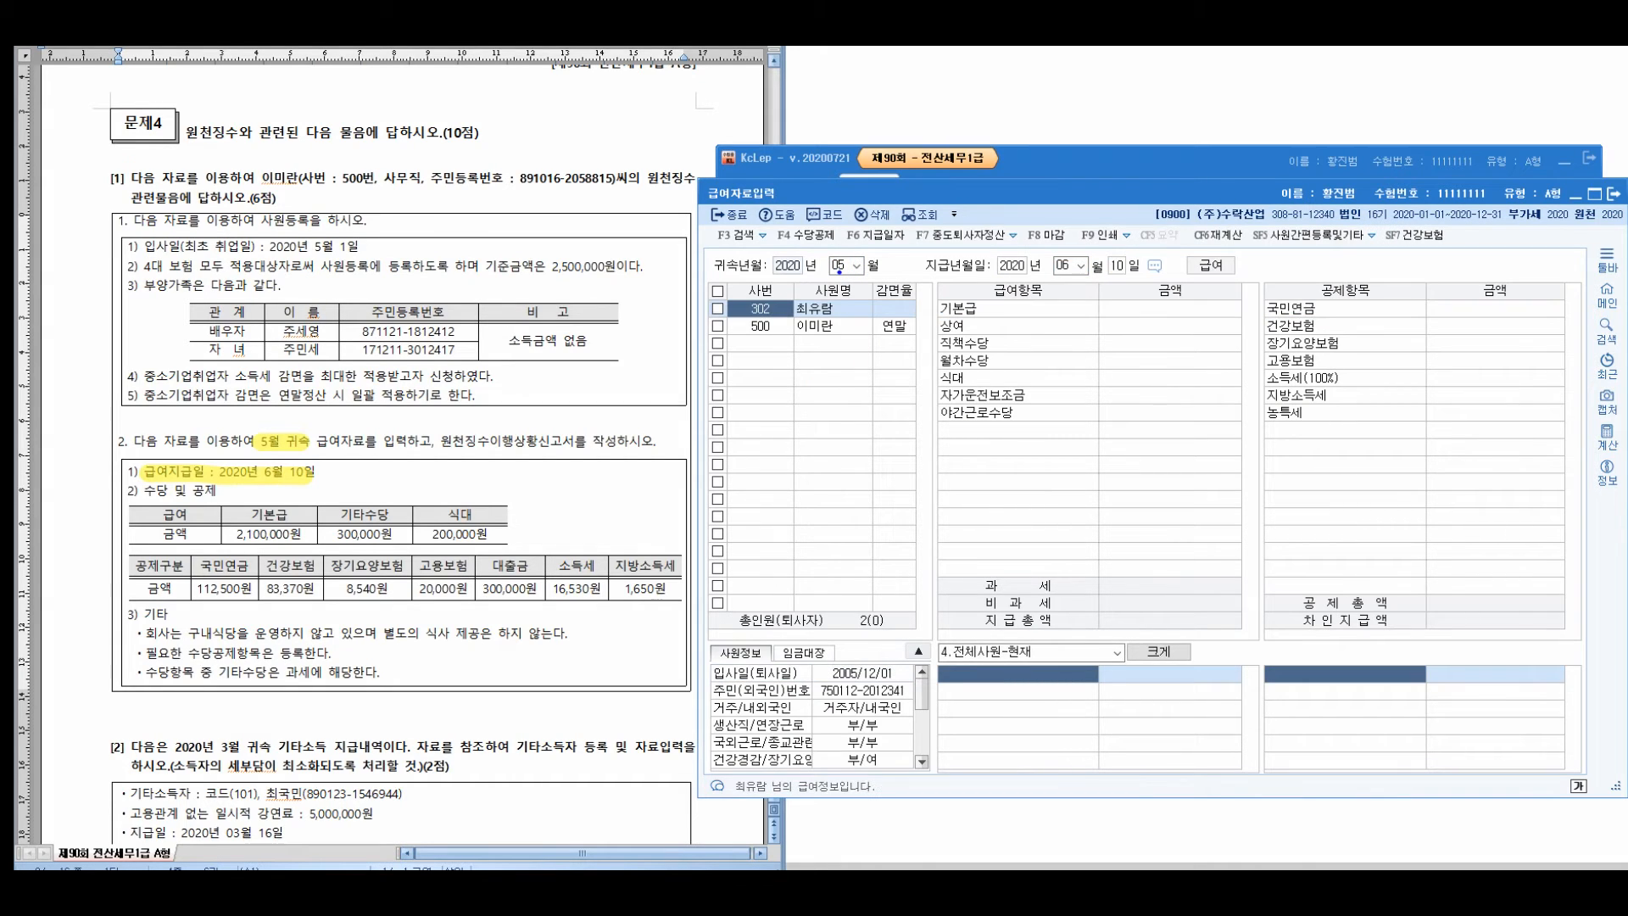
pyautogui.press('Down')
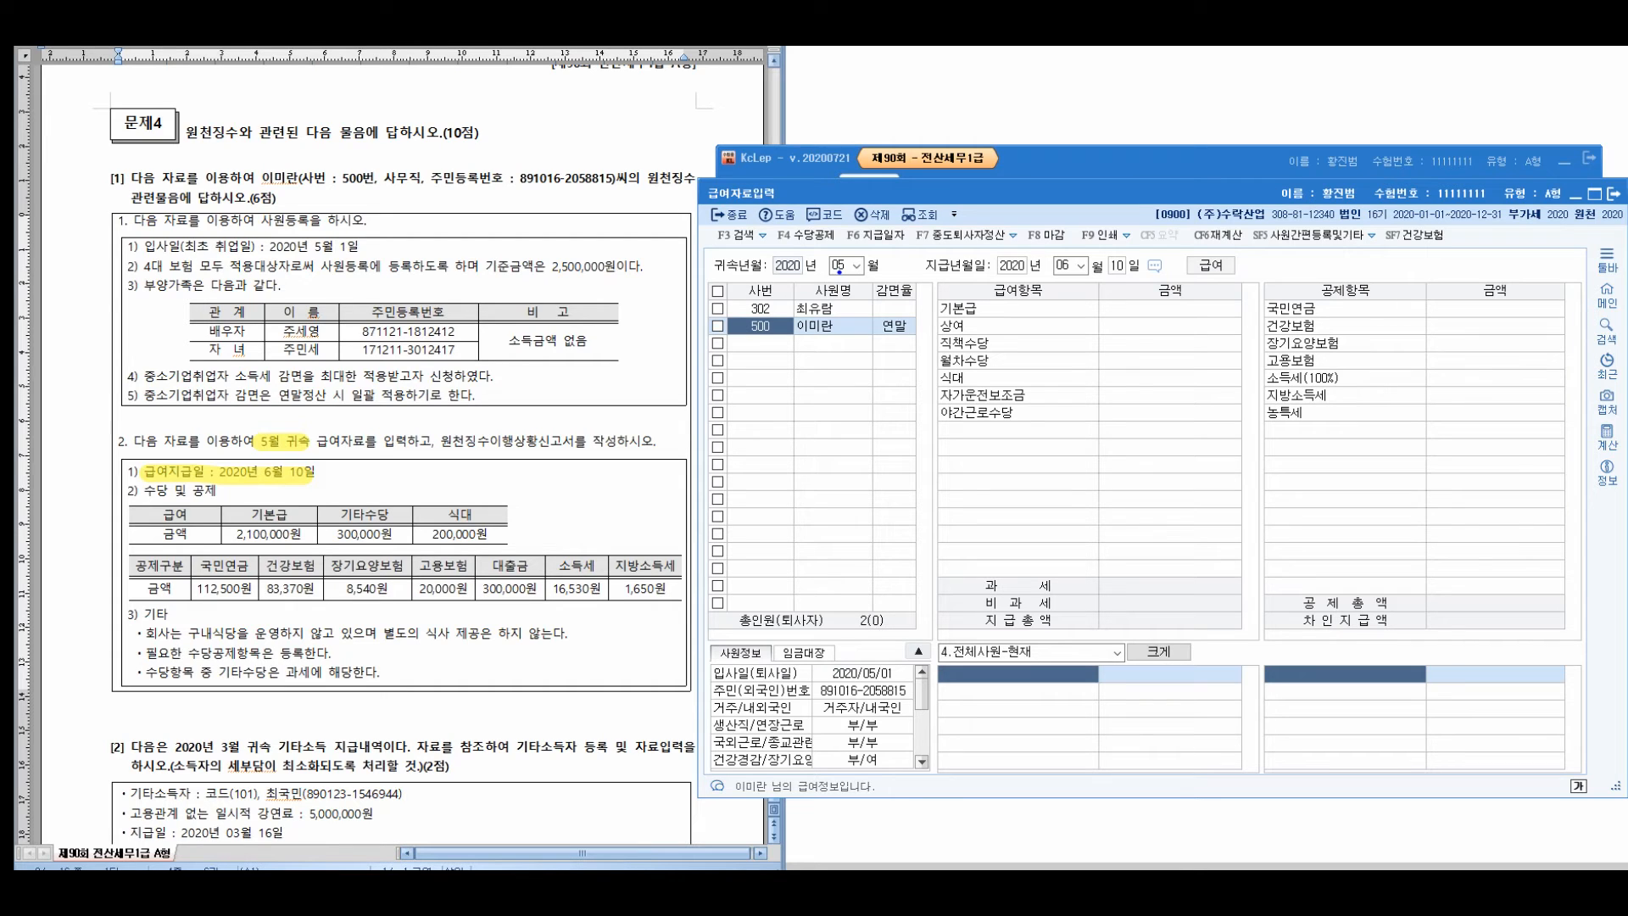
pyautogui.press('Return')
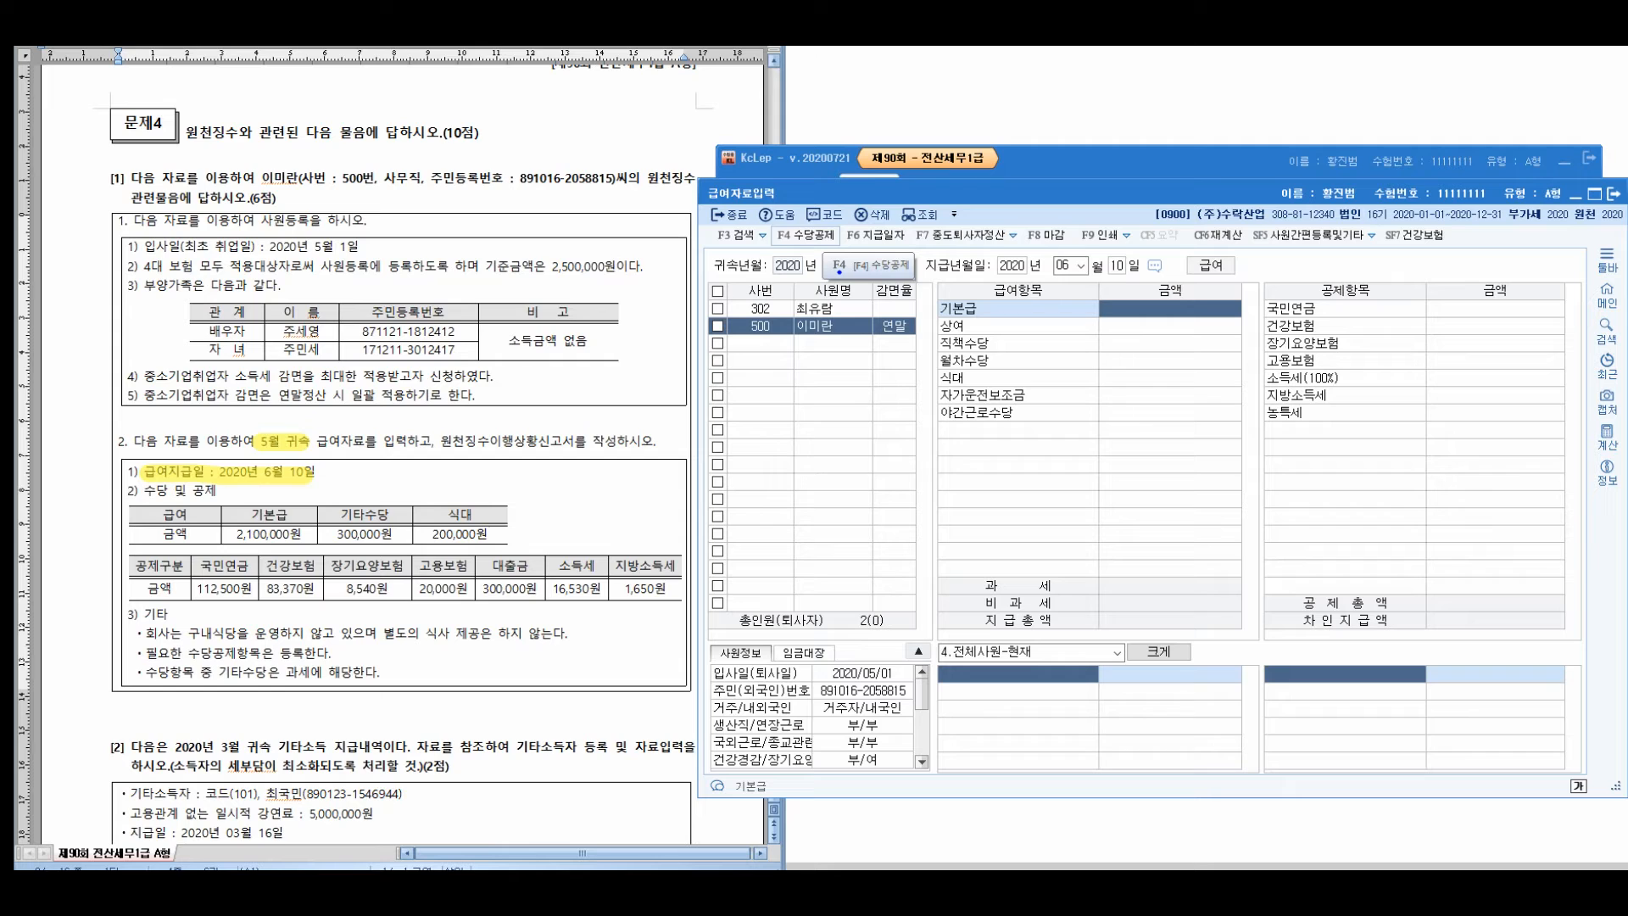
pyautogui.click(831, 239)
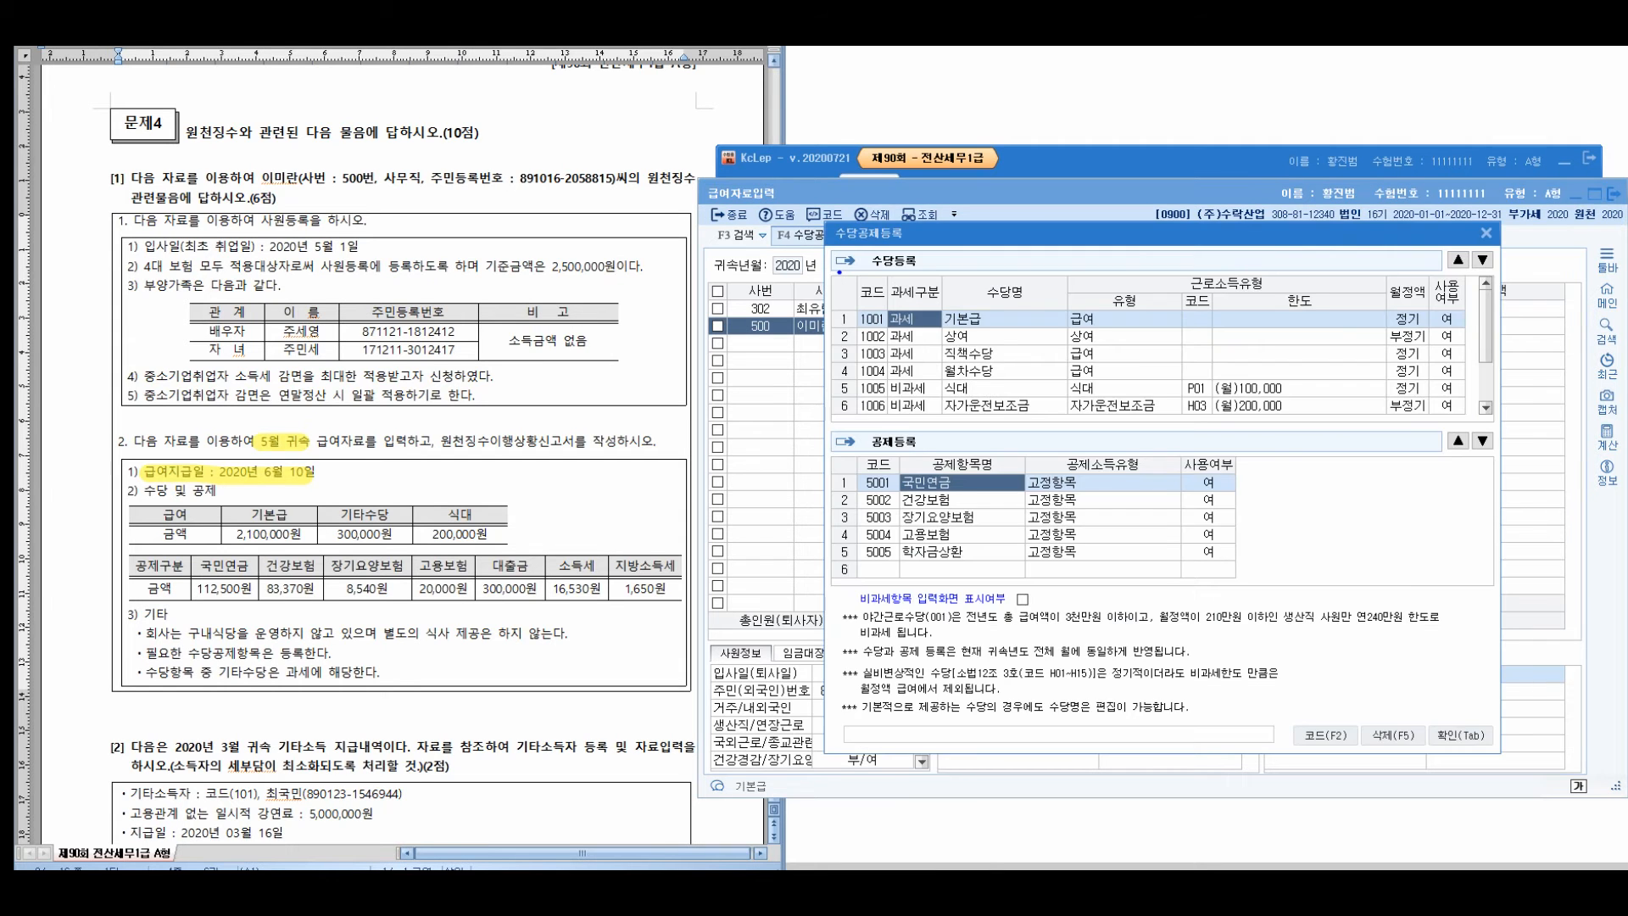
pyautogui.moveTo(946, 236); pyautogui.dragTo(764, 218)
pyautogui.scroll(-2, 784, 329)
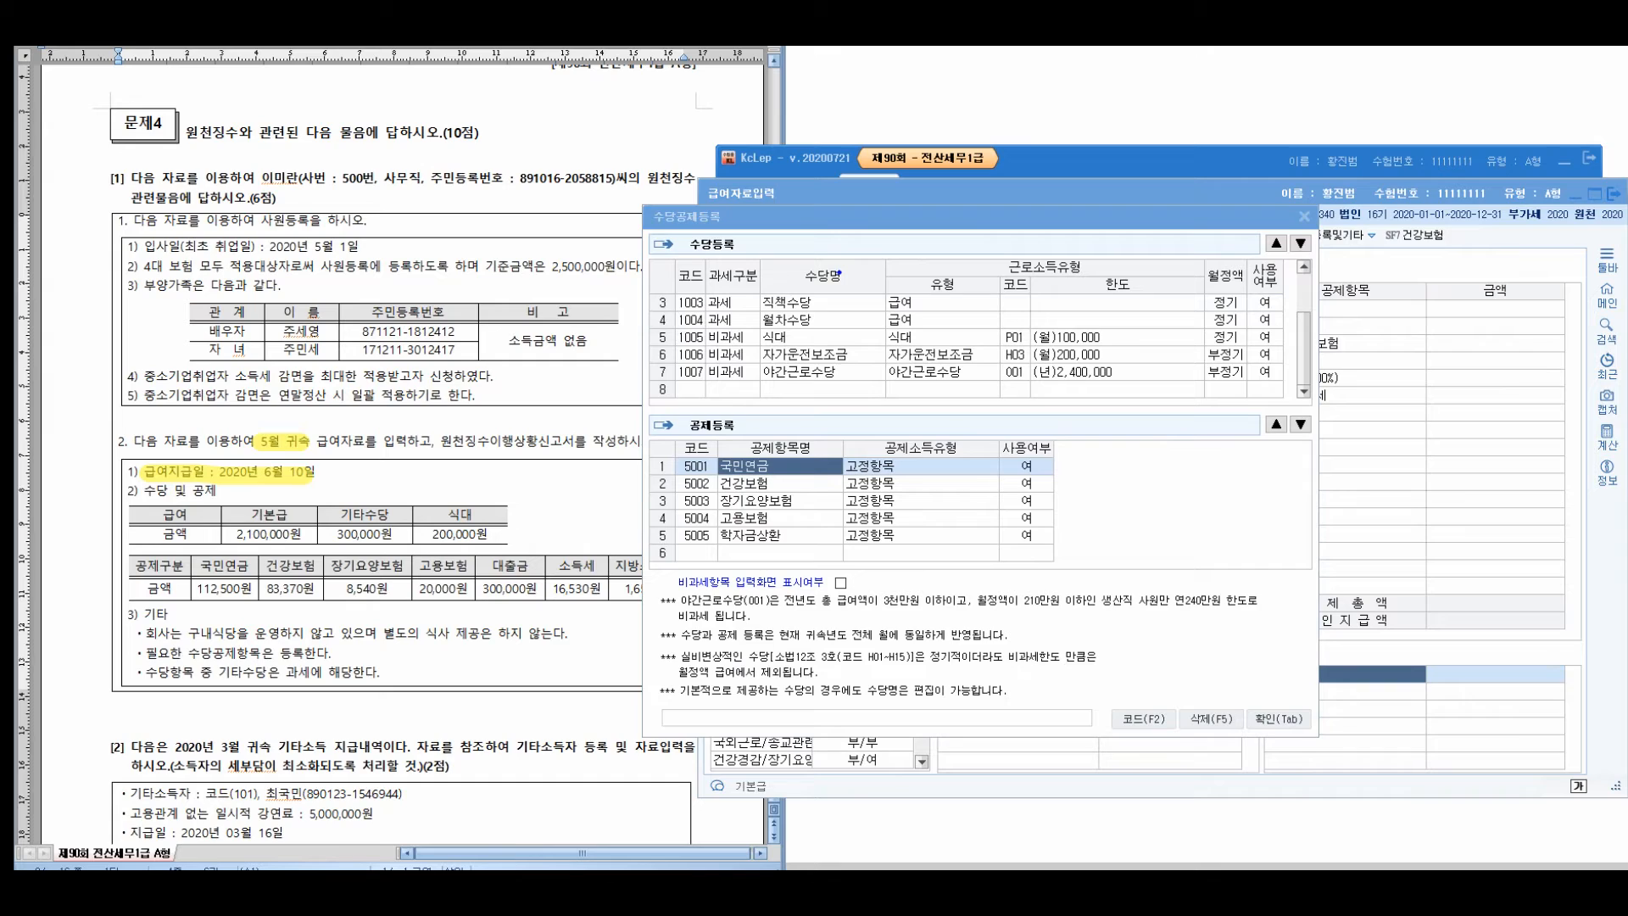
# Mark 기타수당 and 대출금 (300,000원 each) in the question, noting 기타수당 is taxable
pyautogui.moveTo(328, 508); pyautogui.dragTo(453, 512)
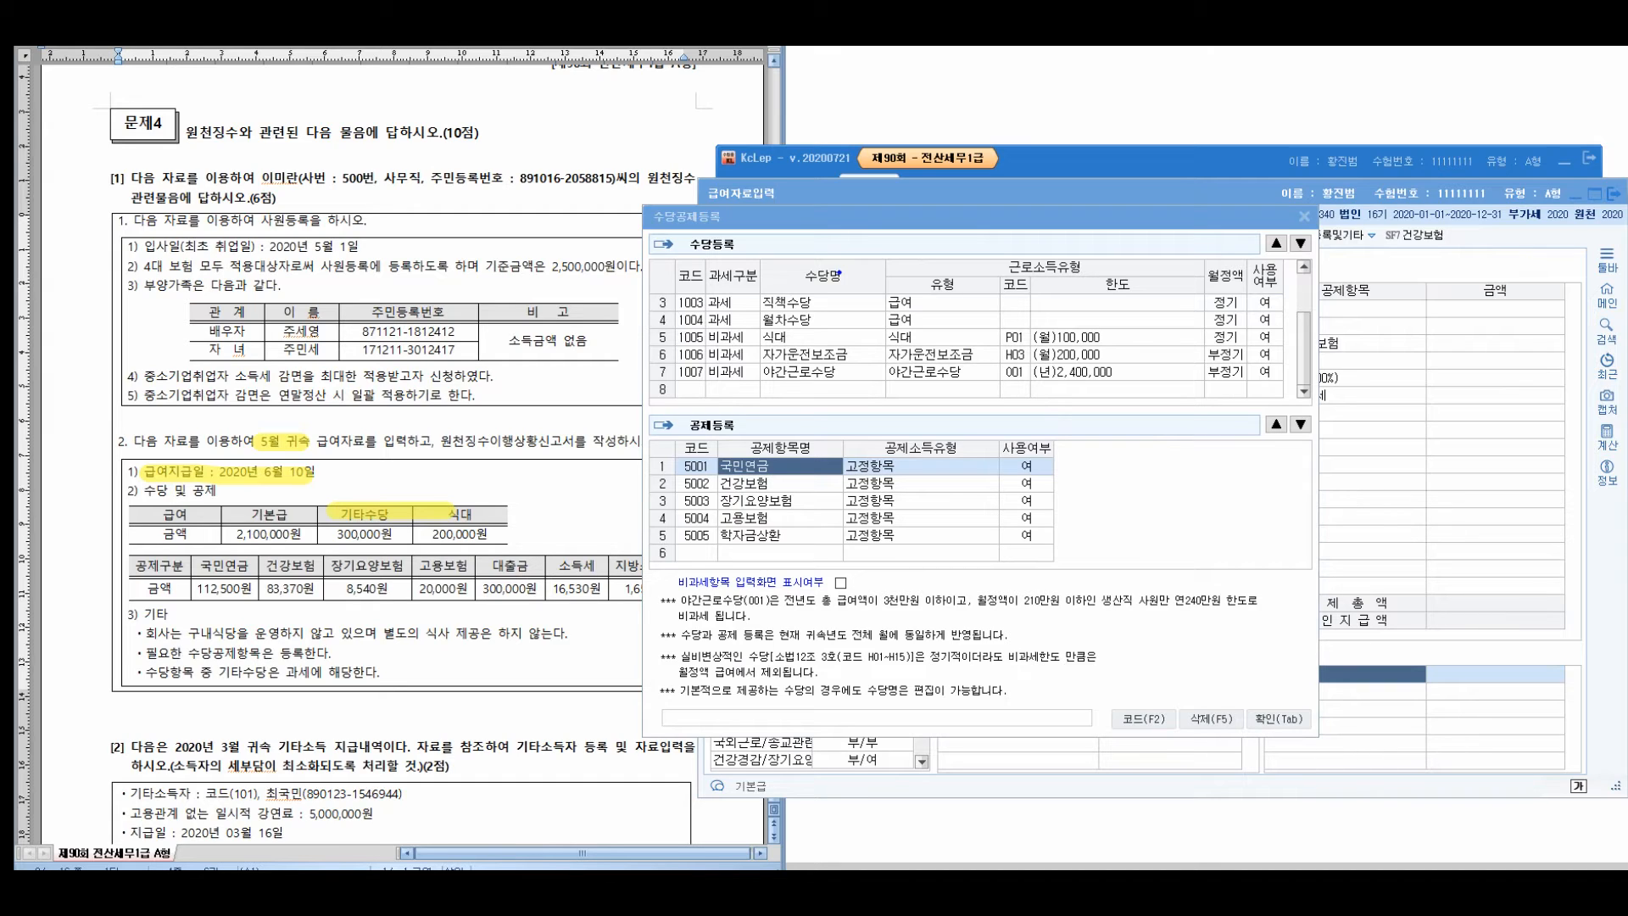
pyautogui.moveTo(490, 566); pyautogui.dragTo(525, 566)
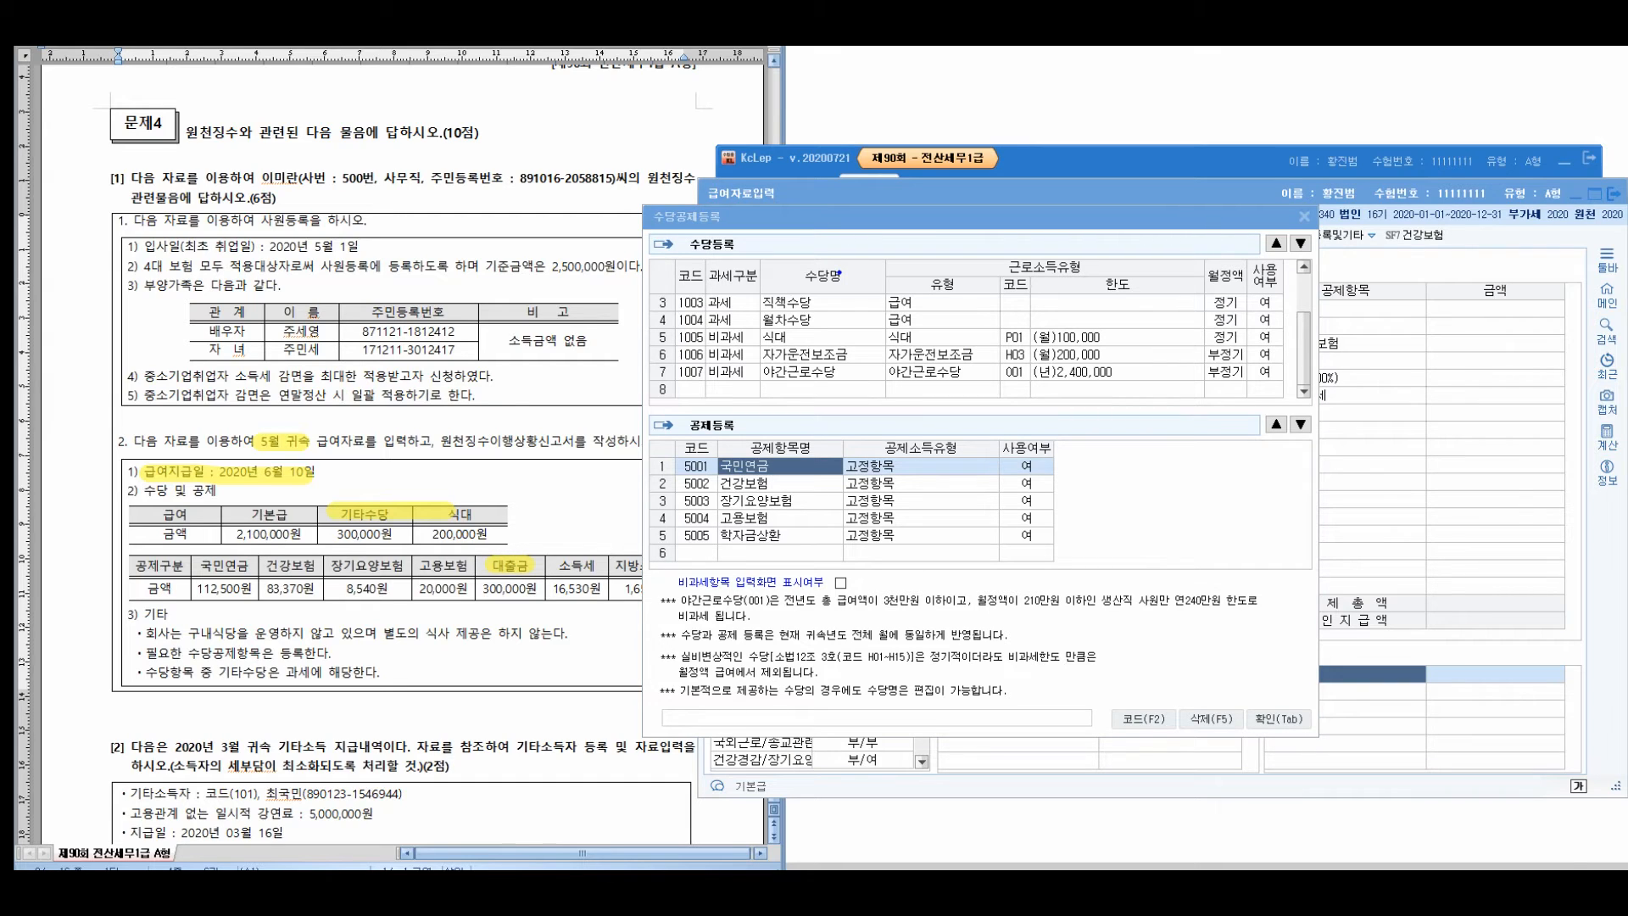
pyautogui.moveTo(358, 465)
pyautogui.mouseDown()
pyautogui.moveTo(333, 530)
pyautogui.moveTo(343, 477)
pyautogui.mouseUp()
pyautogui.moveTo(526, 526)
pyautogui.mouseDown()
pyautogui.moveTo(507, 609)
pyautogui.moveTo(509, 536)
pyautogui.mouseUp()
pyautogui.moveTo(364, 447); pyautogui.dragTo(371, 456)
pyautogui.moveTo(367, 453)
pyautogui.mouseDown()
pyautogui.moveTo(411, 416)
pyautogui.moveTo(466, 403)
pyautogui.mouseUp()
pyautogui.moveTo(481, 387)
pyautogui.mouseDown()
pyautogui.moveTo(471, 417)
pyautogui.moveTo(490, 411)
pyautogui.mouseUp()
pyautogui.moveTo(497, 385); pyautogui.dragTo(501, 415)
pyautogui.moveTo(426, 466)
pyautogui.mouseDown()
pyautogui.moveTo(522, 441)
pyautogui.moveTo(538, 407)
pyautogui.mouseUp()
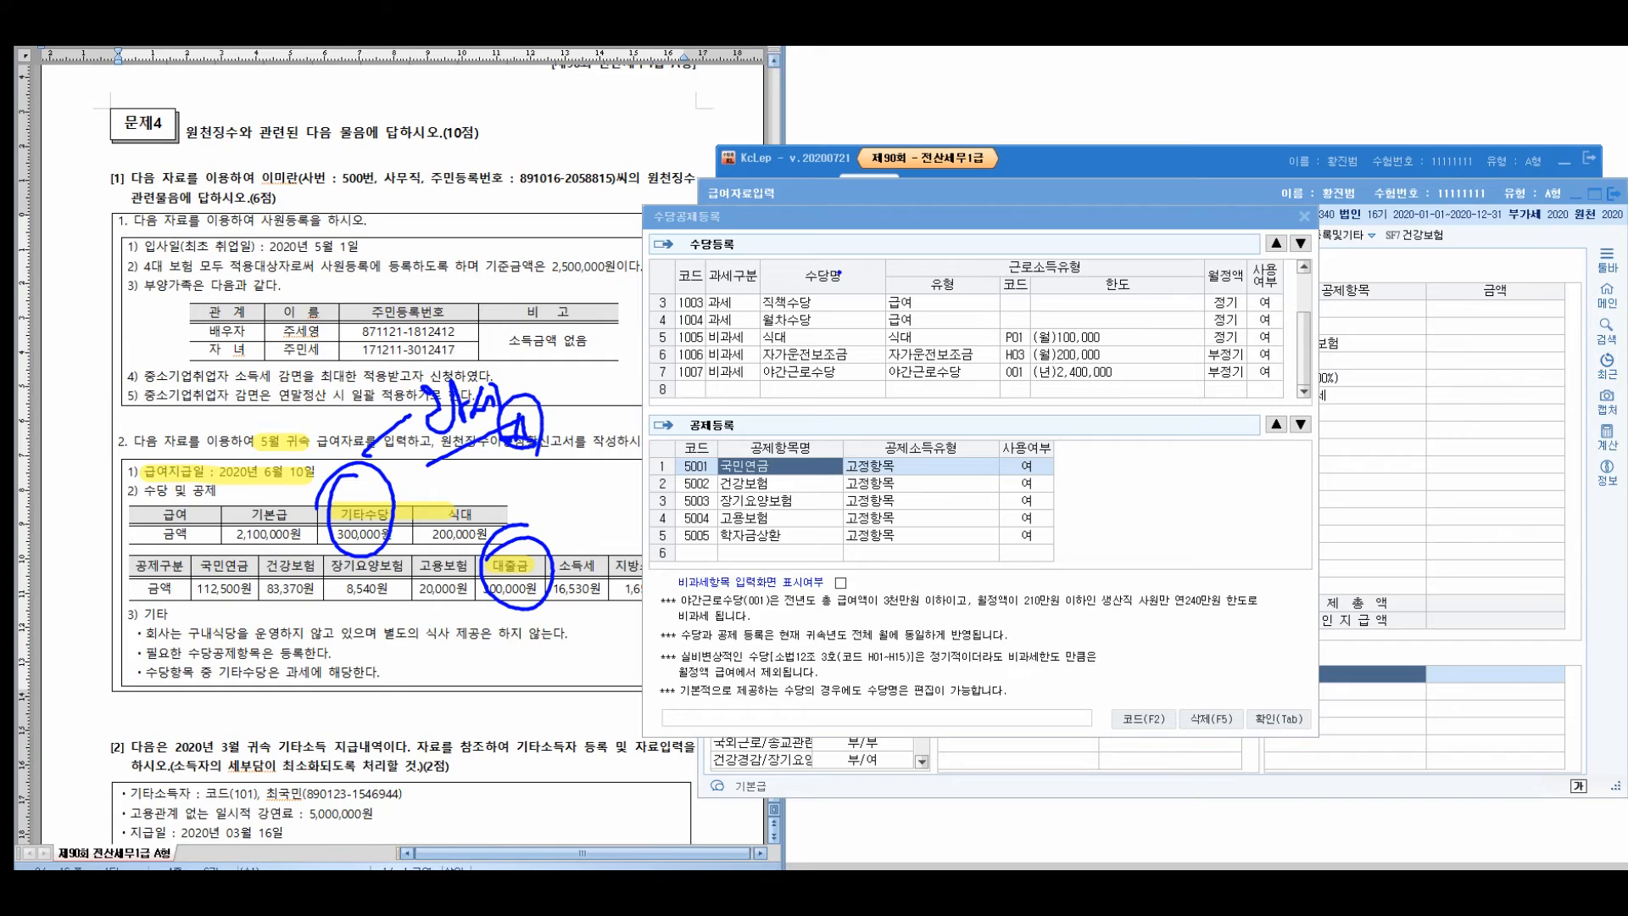
# Add 기타수당 as a new taxable allowance
pyautogui.click(733, 389)
pyautogui.write('1')
pyautogui.press('Return')
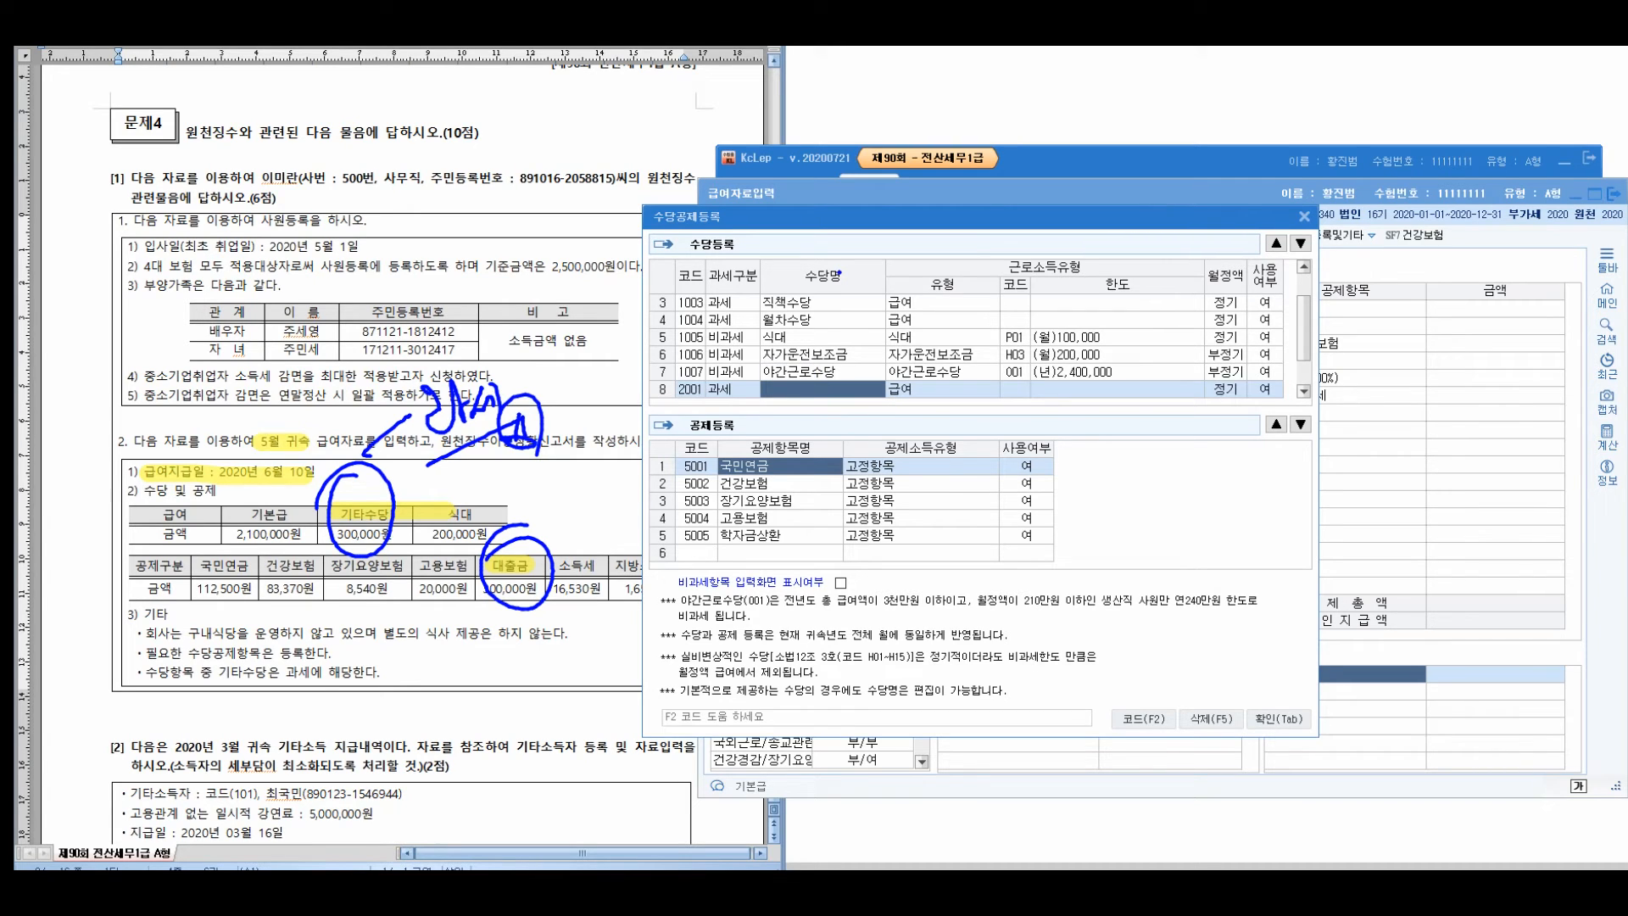
pyautogui.write('기타수당')
pyautogui.press('Return')
pyautogui.press('Return')
pyautogui.press('Return')
pyautogui.press('Return')
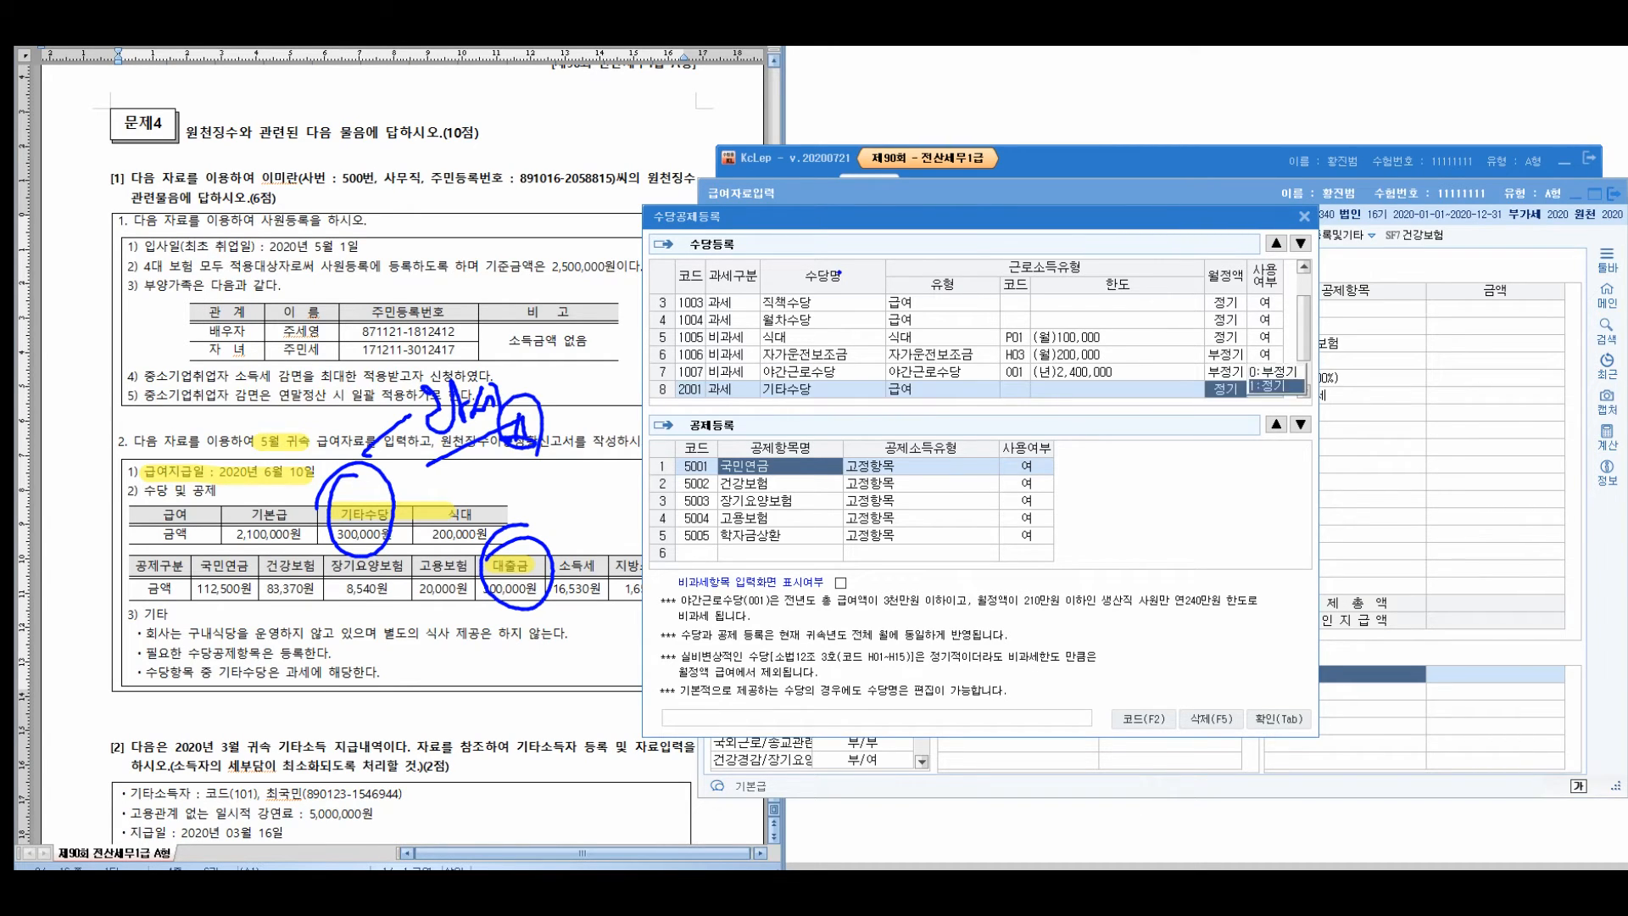
# Add a 대출금 deduction of type 대출 and set it in use
pyautogui.click(780, 552)
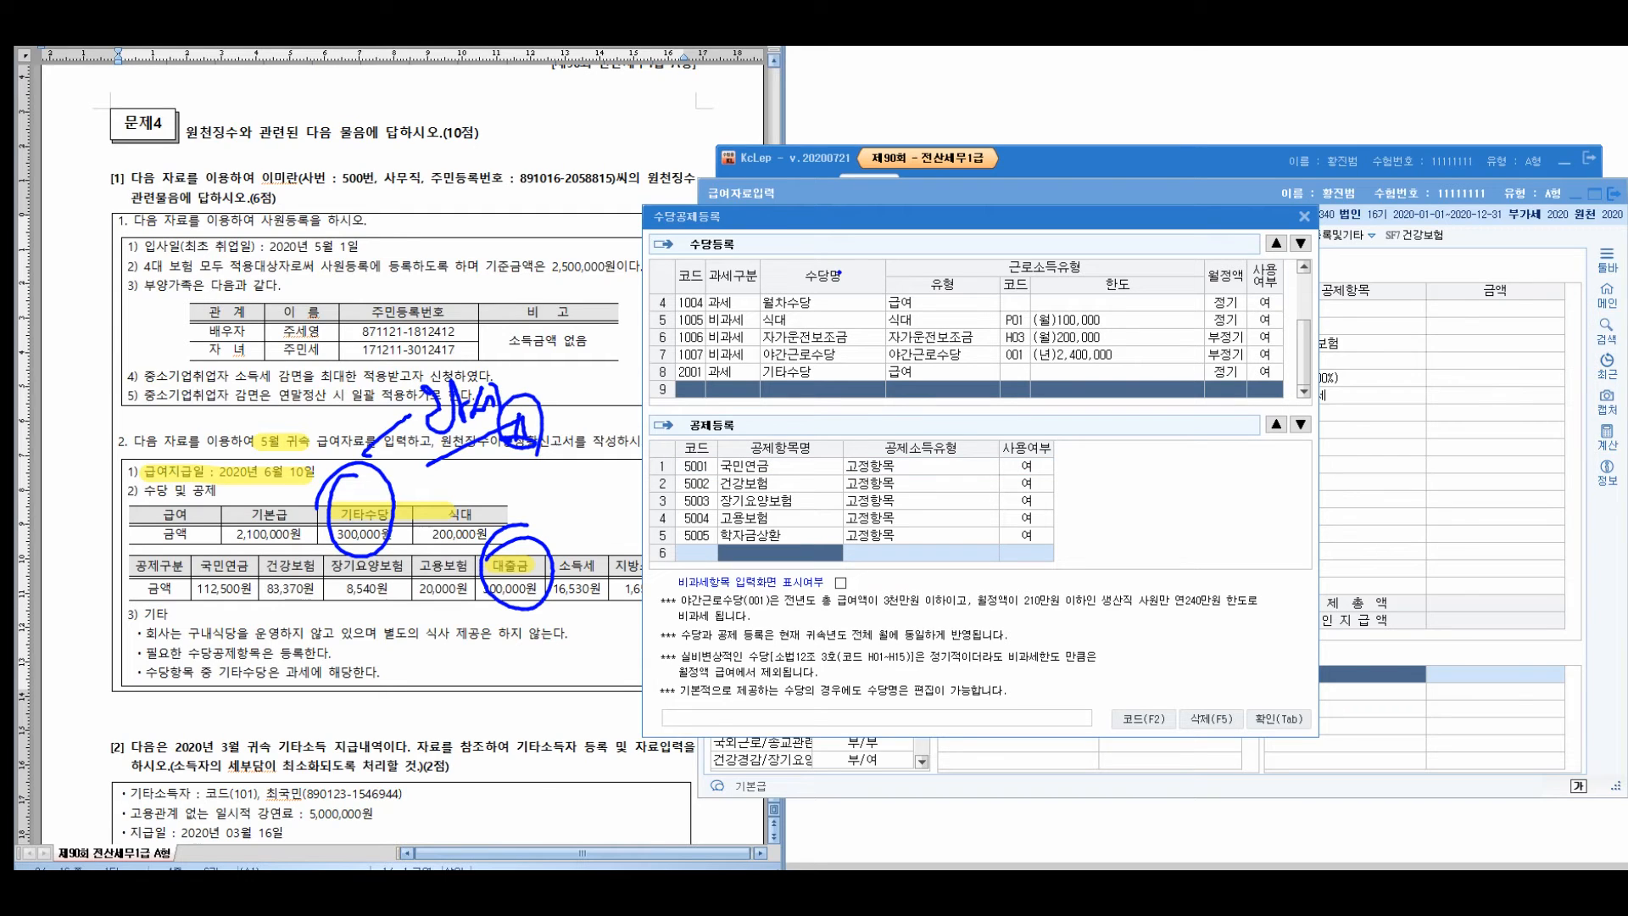
pyautogui.write('대출금')
pyautogui.press('Return')
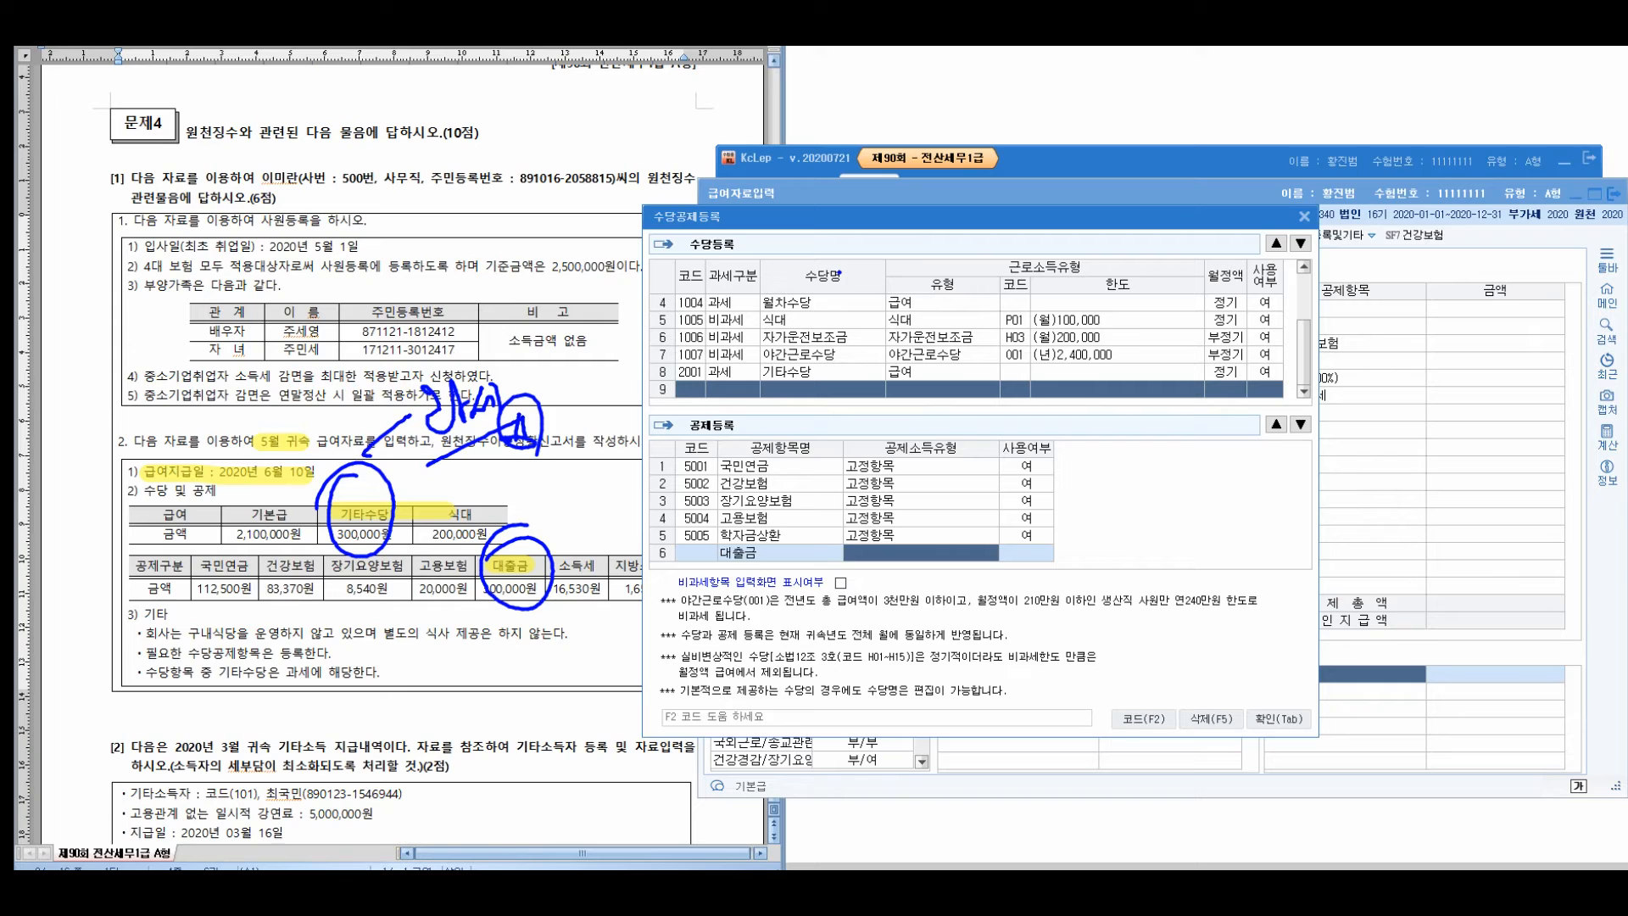
pyautogui.press('F2')
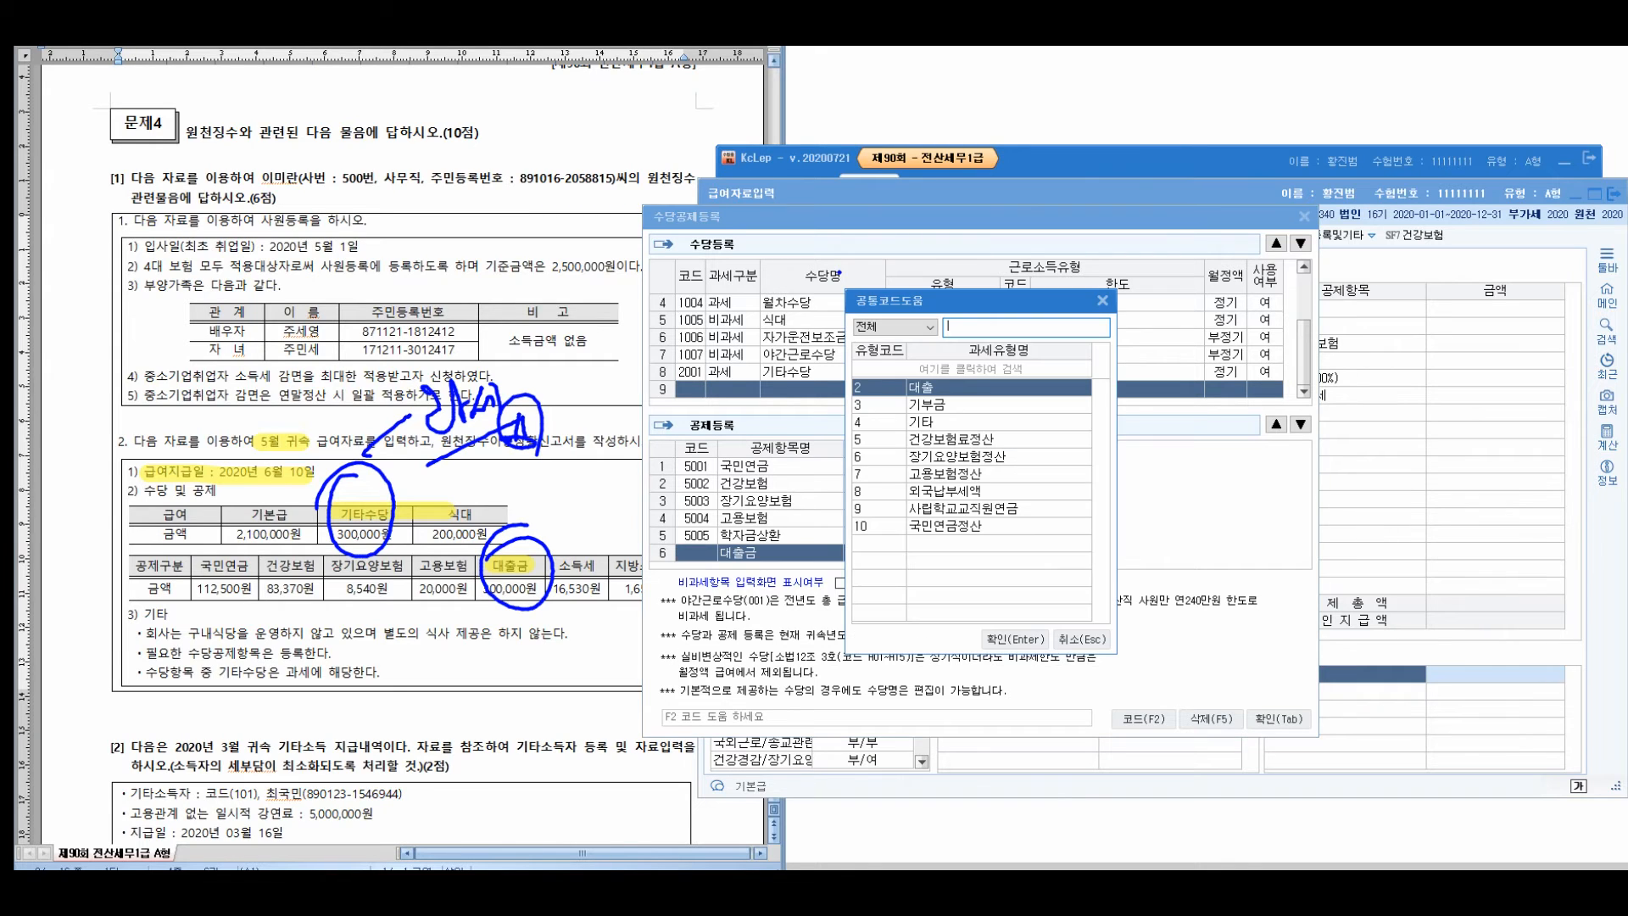
pyautogui.press('Return')
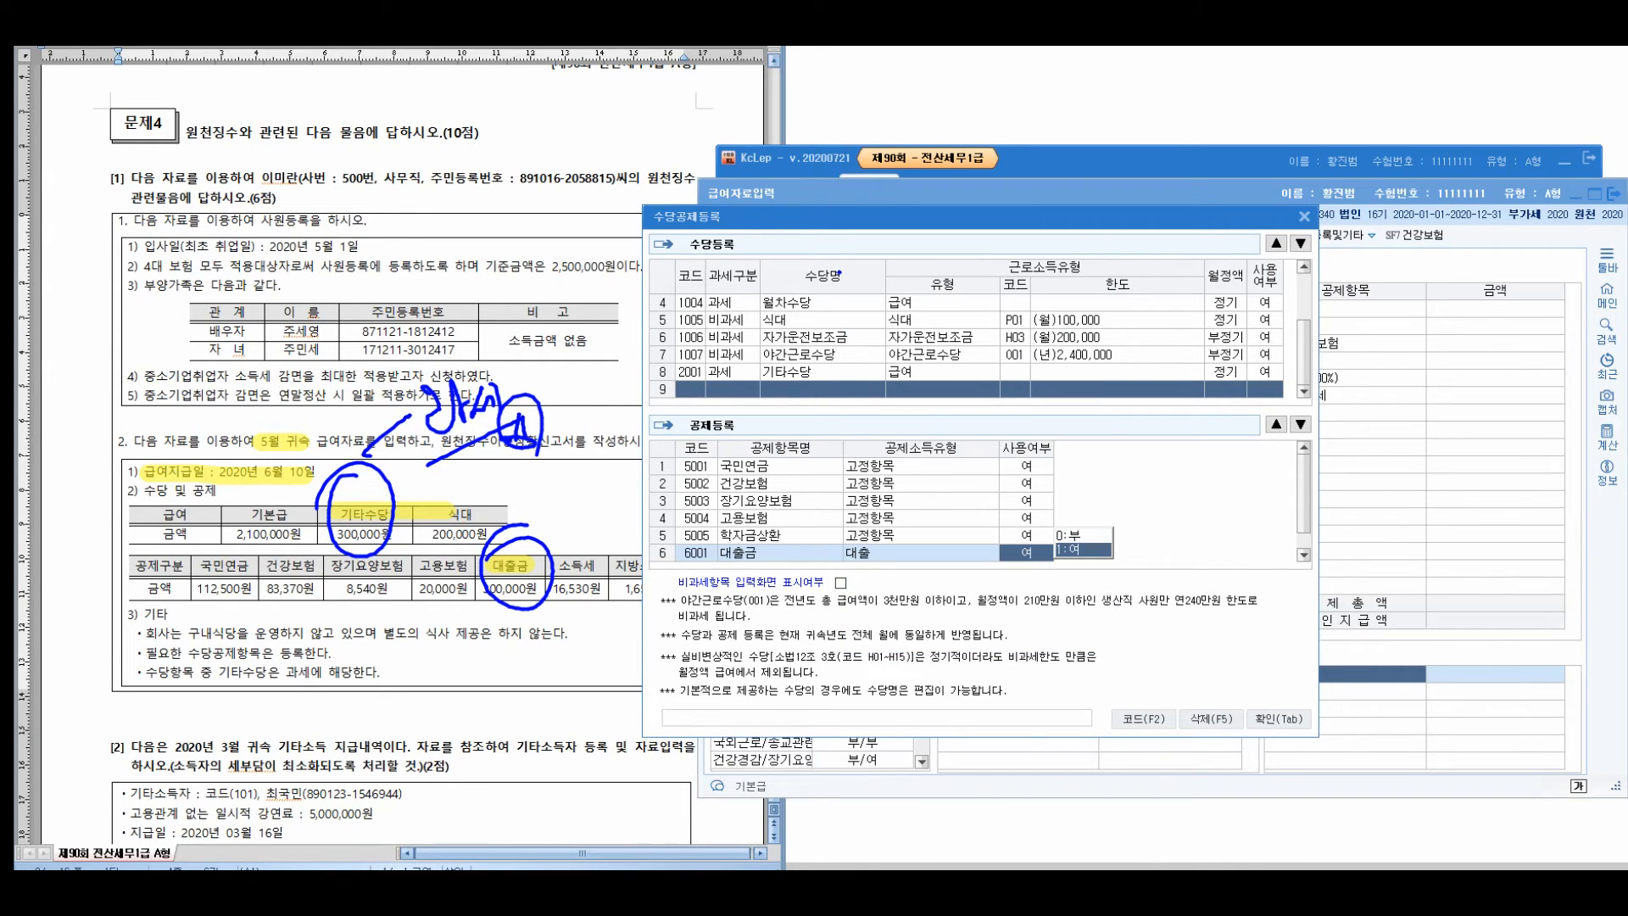
pyautogui.press('Return')
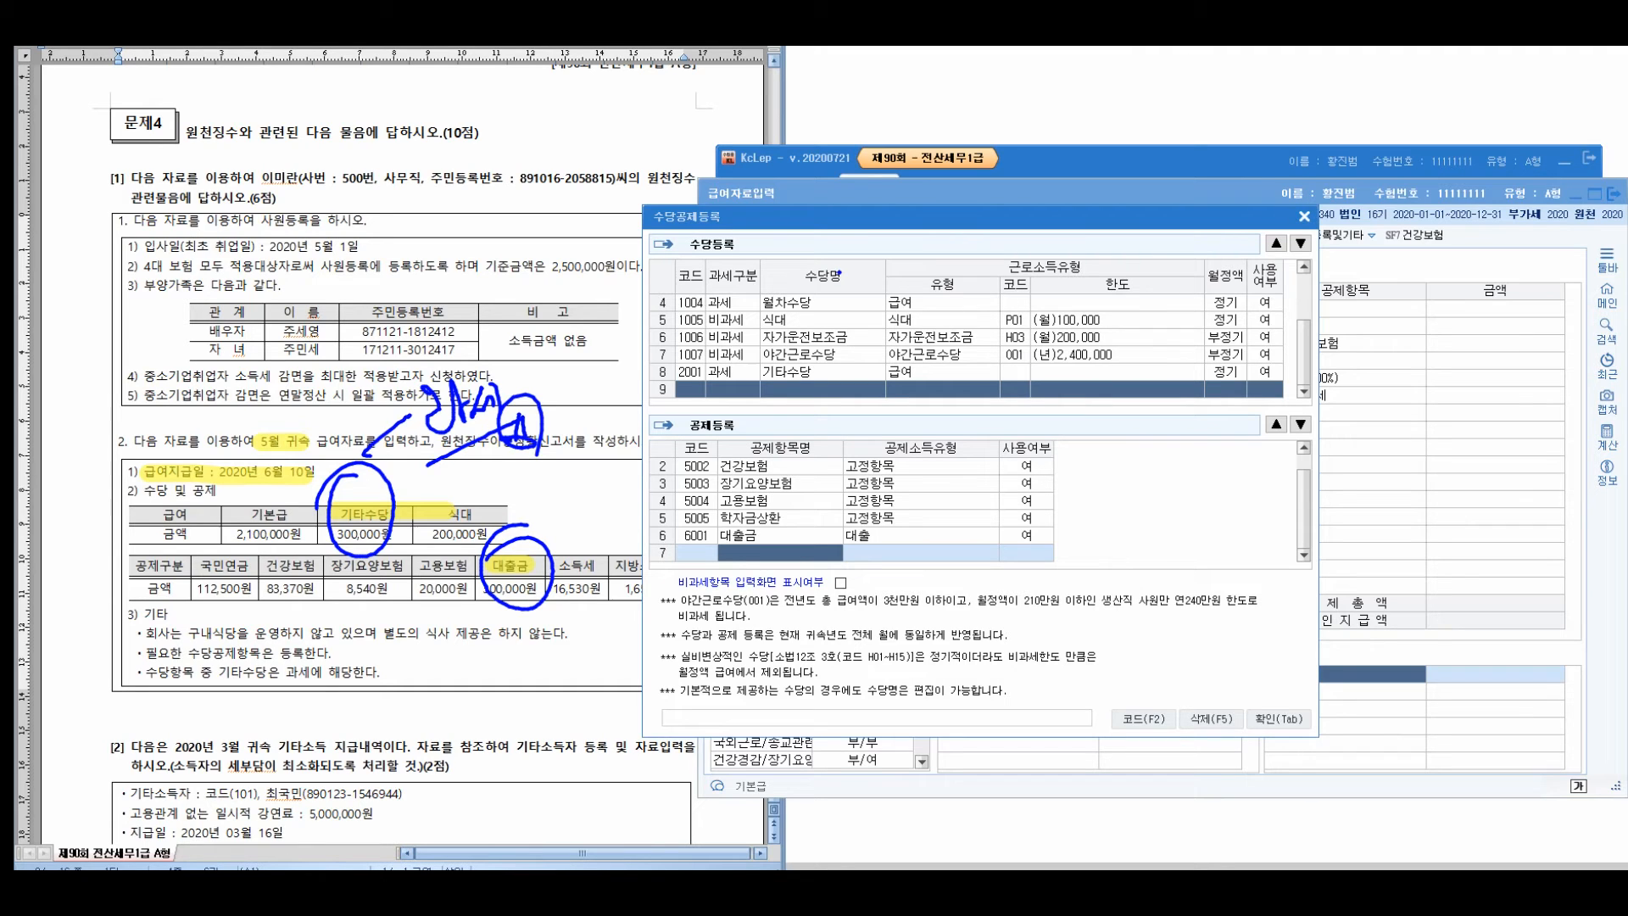
pyautogui.click(1279, 719)
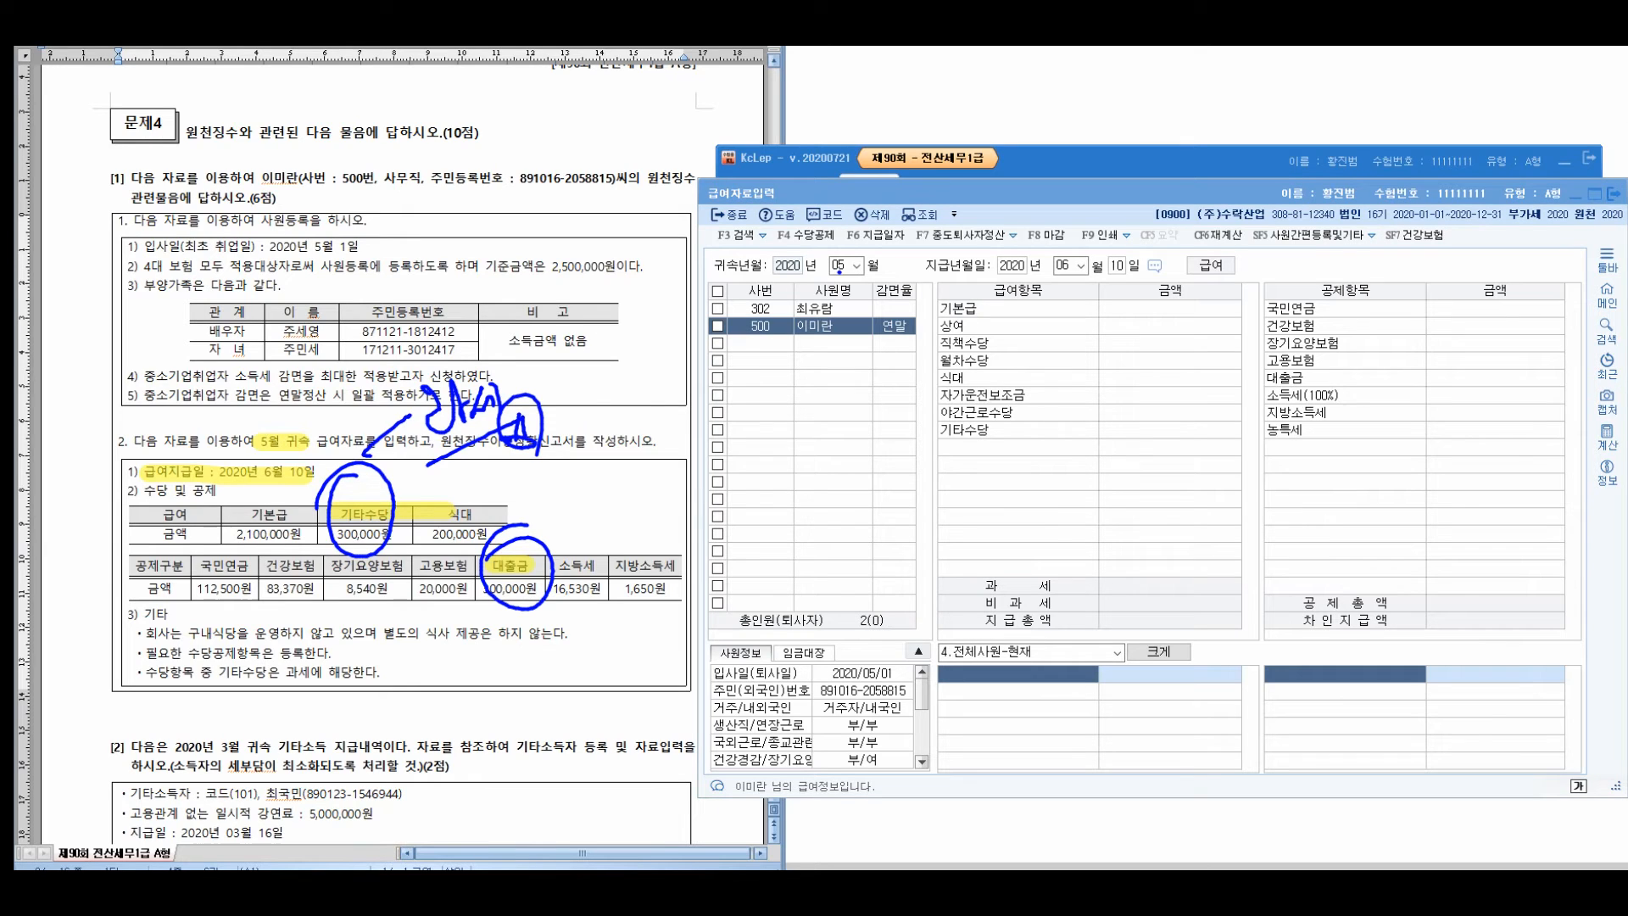
pyautogui.moveTo(166, 591); pyautogui.dragTo(170, 751)
pyautogui.moveTo(398, 642)
pyautogui.mouseDown()
pyautogui.moveTo(571, 631)
pyautogui.moveTo(707, 536)
pyautogui.mouseUp()
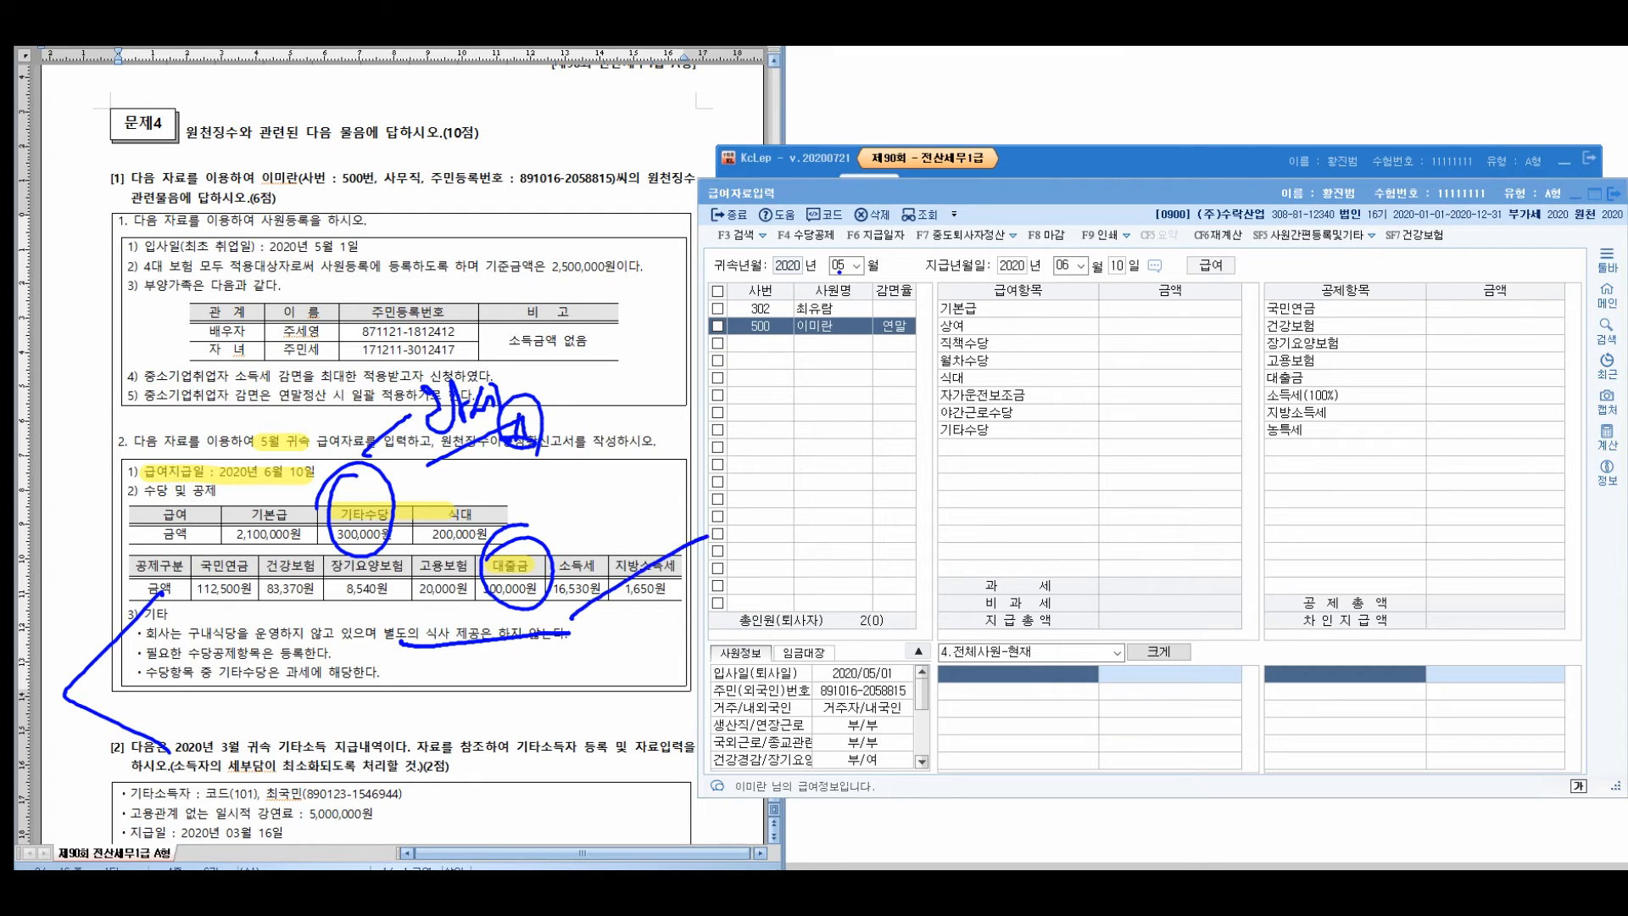
pyautogui.moveTo(640, 472); pyautogui.dragTo(656, 519)
pyautogui.moveTo(652, 495); pyautogui.dragTo(667, 490)
pyautogui.moveTo(682, 438); pyautogui.dragTo(684, 556)
pyautogui.moveTo(680, 485); pyautogui.dragTo(683, 512)
pyautogui.moveTo(702, 476); pyautogui.dragTo(702, 527)
pyautogui.moveTo(722, 476); pyautogui.dragTo(713, 511)
pyautogui.moveTo(727, 488)
pyautogui.mouseDown()
pyautogui.moveTo(741, 479)
pyautogui.moveTo(739, 506)
pyautogui.mouseUp()
pyautogui.moveTo(755, 458)
pyautogui.mouseDown()
pyautogui.moveTo(747, 554)
pyautogui.moveTo(762, 598)
pyautogui.mouseUp()
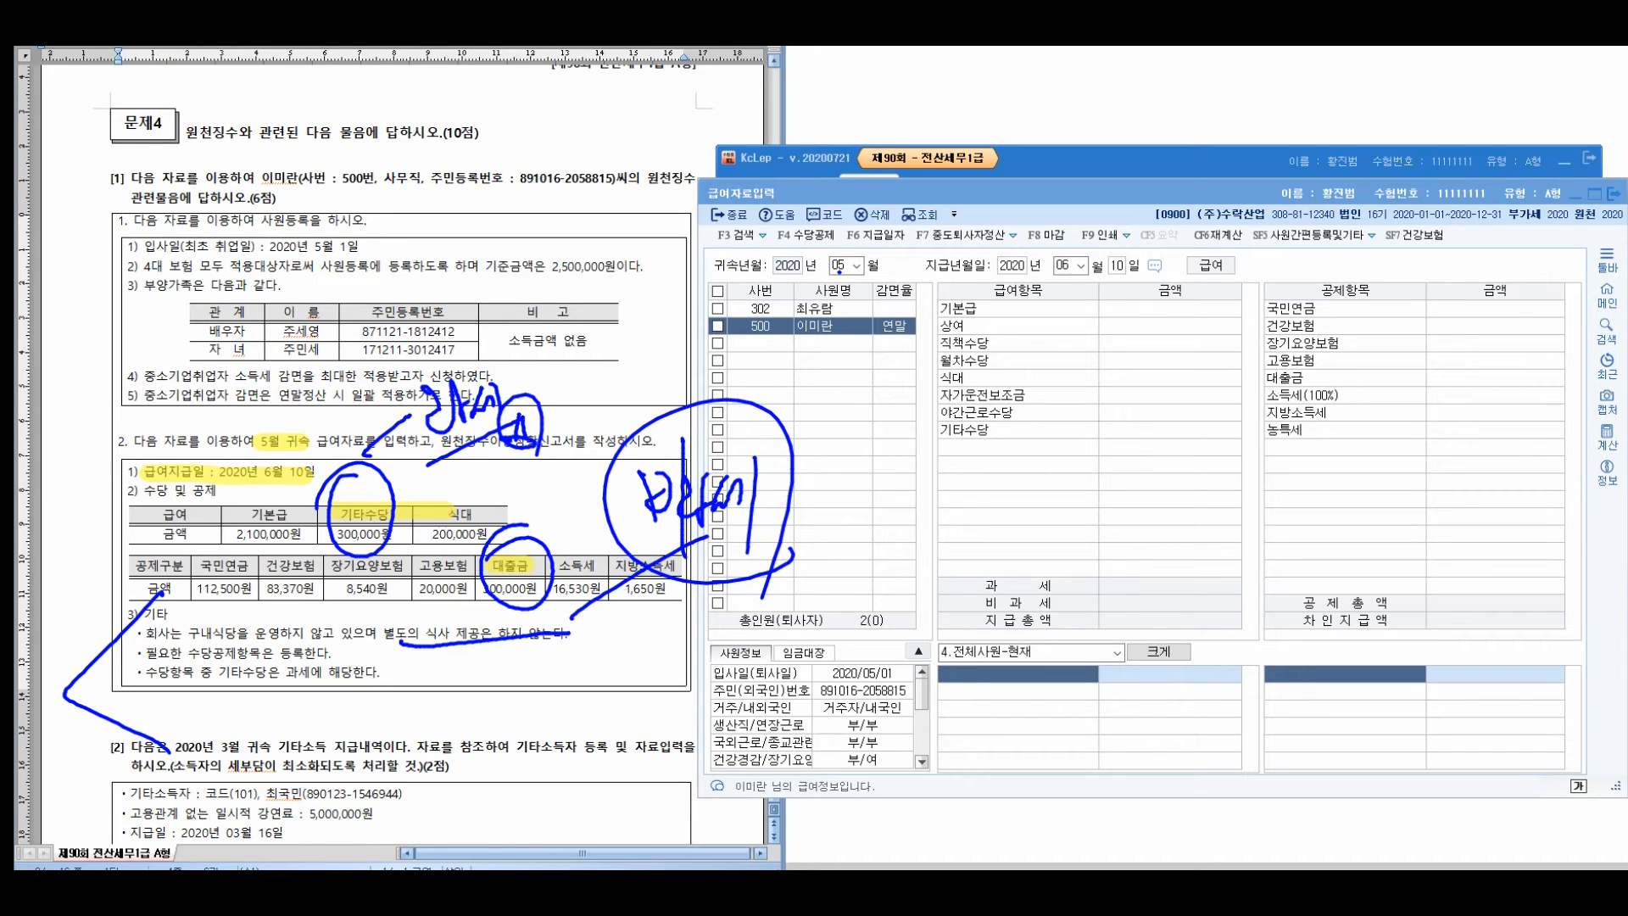
pyautogui.moveTo(214, 678); pyautogui.dragTo(389, 705)
pyautogui.press('Escape')
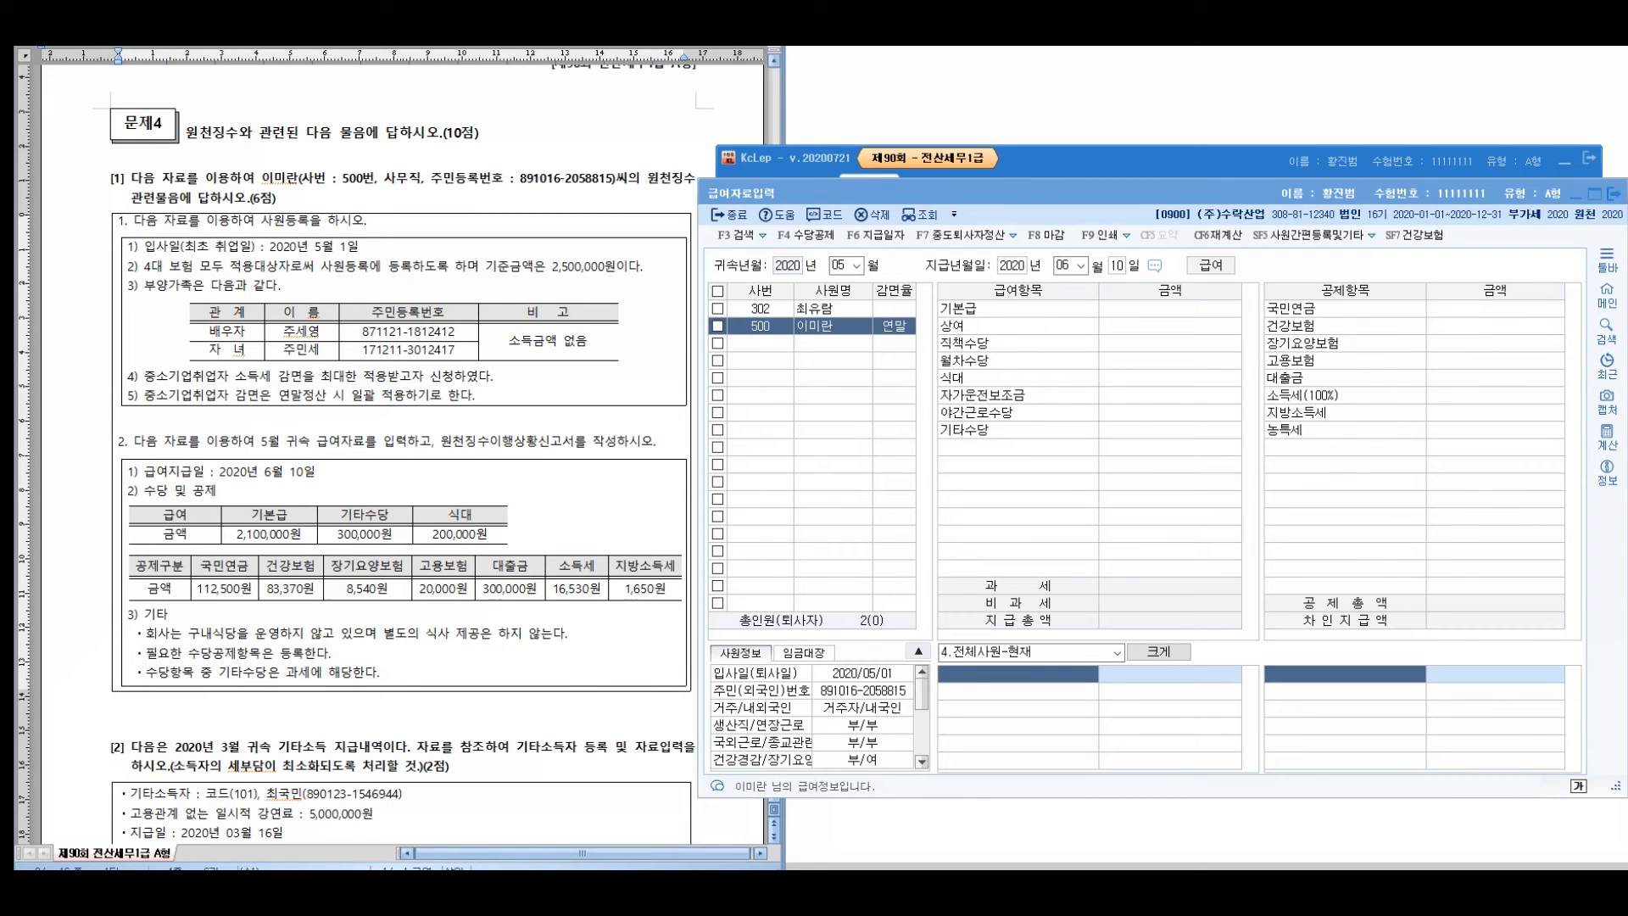
# Enter May 기본급 2,100,000, 기타수당 300,000 and 식대 200,000, bringing net pay to 2,357,410
pyautogui.click(1170, 308)
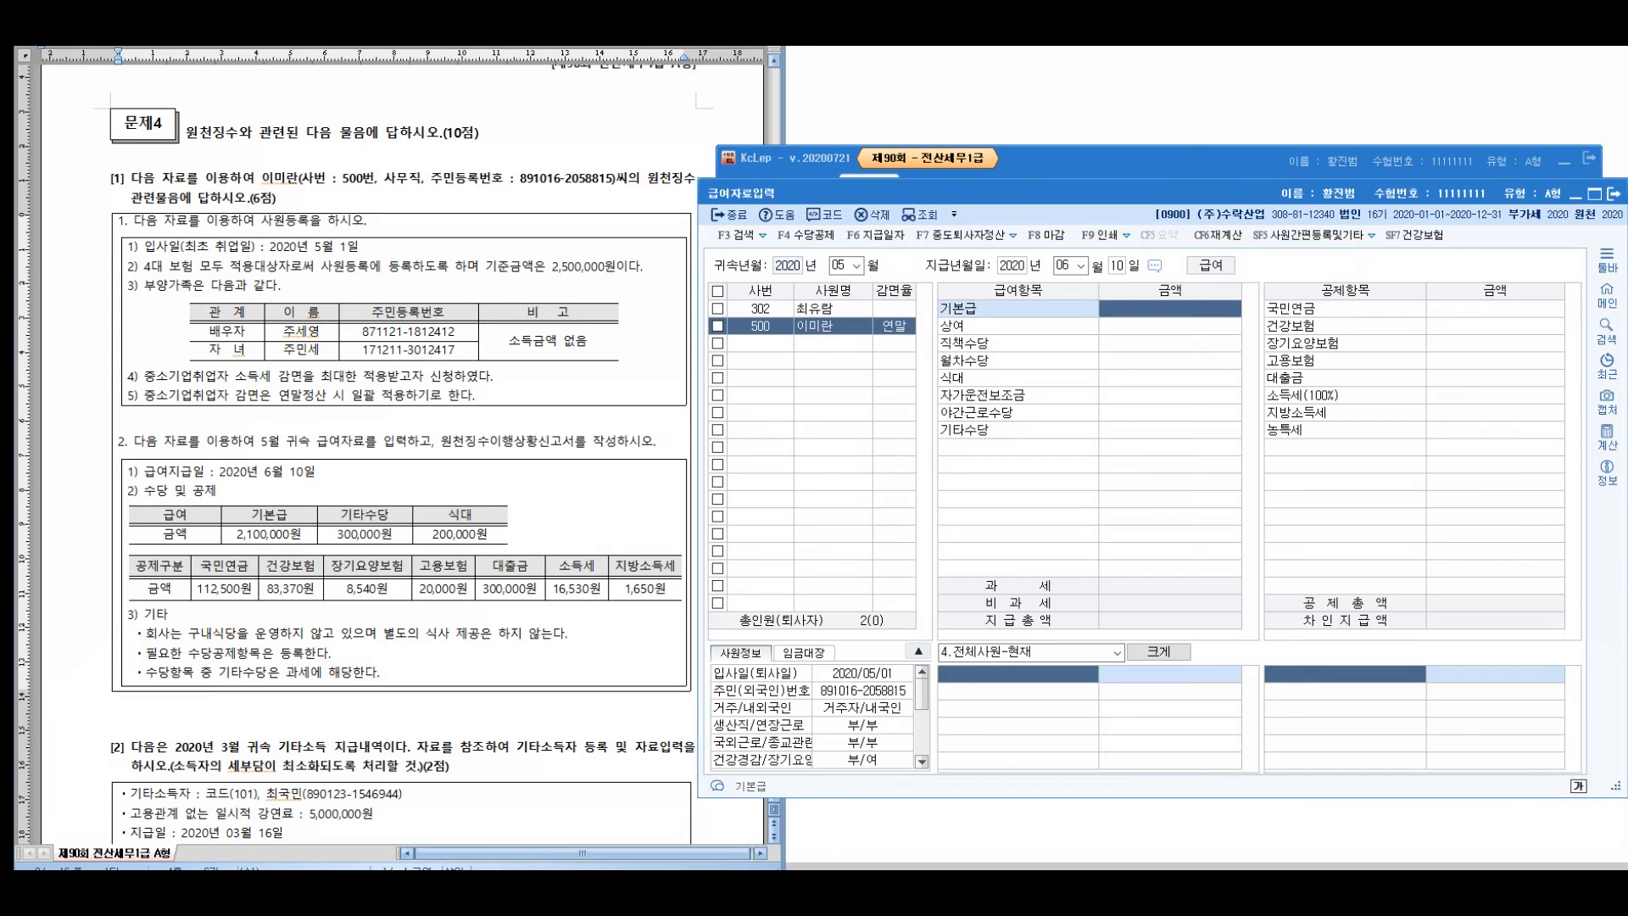
pyautogui.write('2100000')
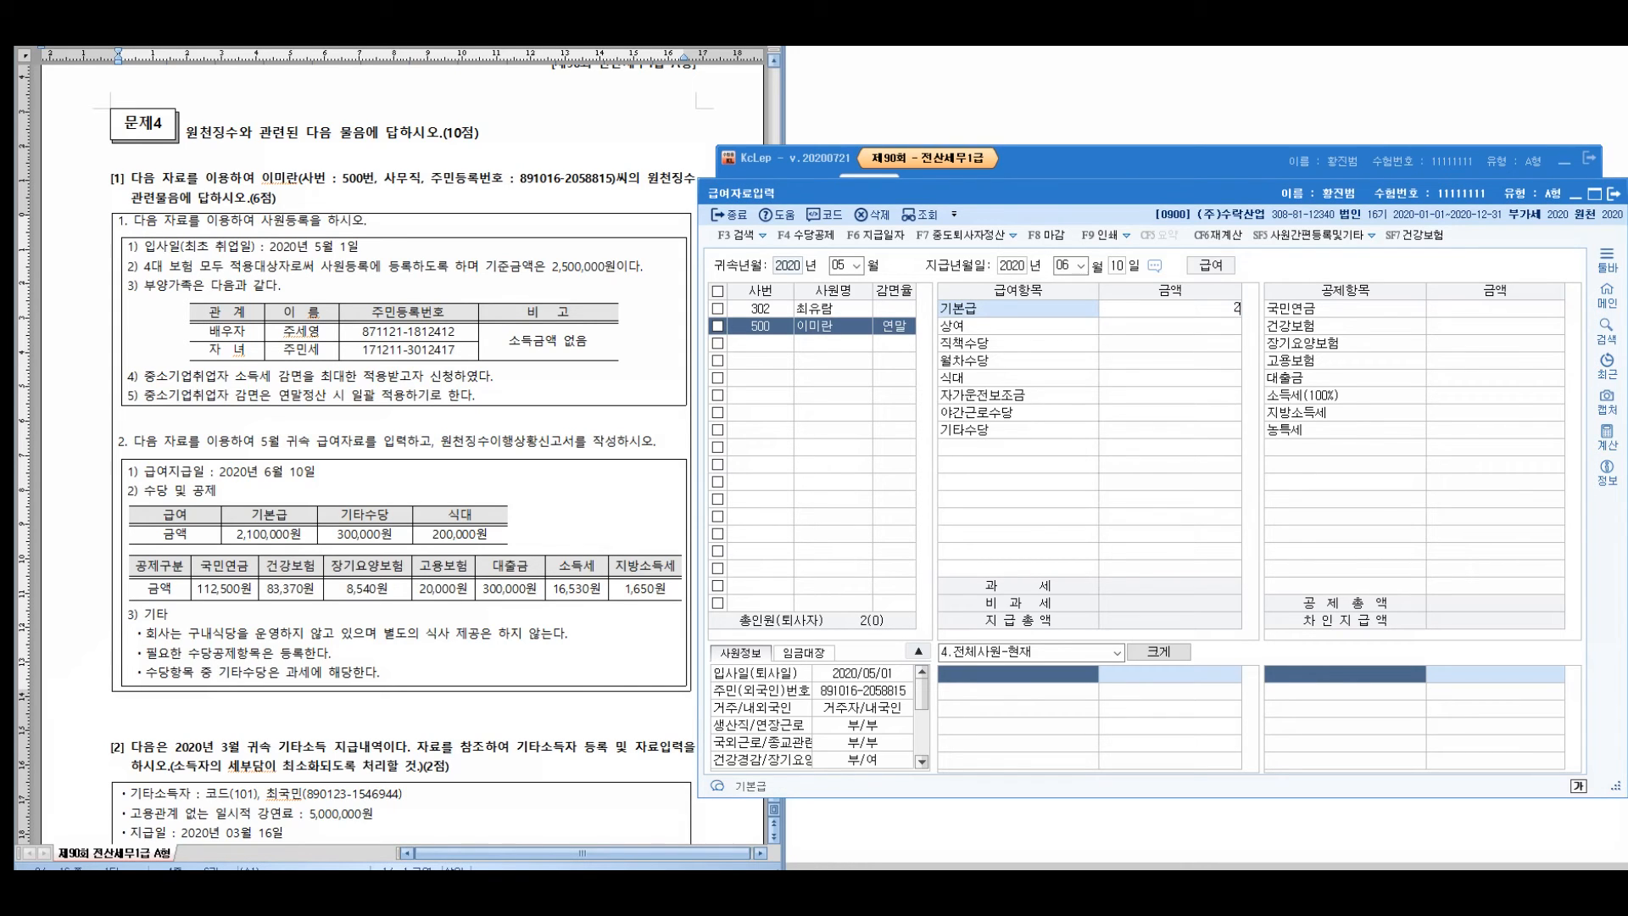
pyautogui.press('Return')
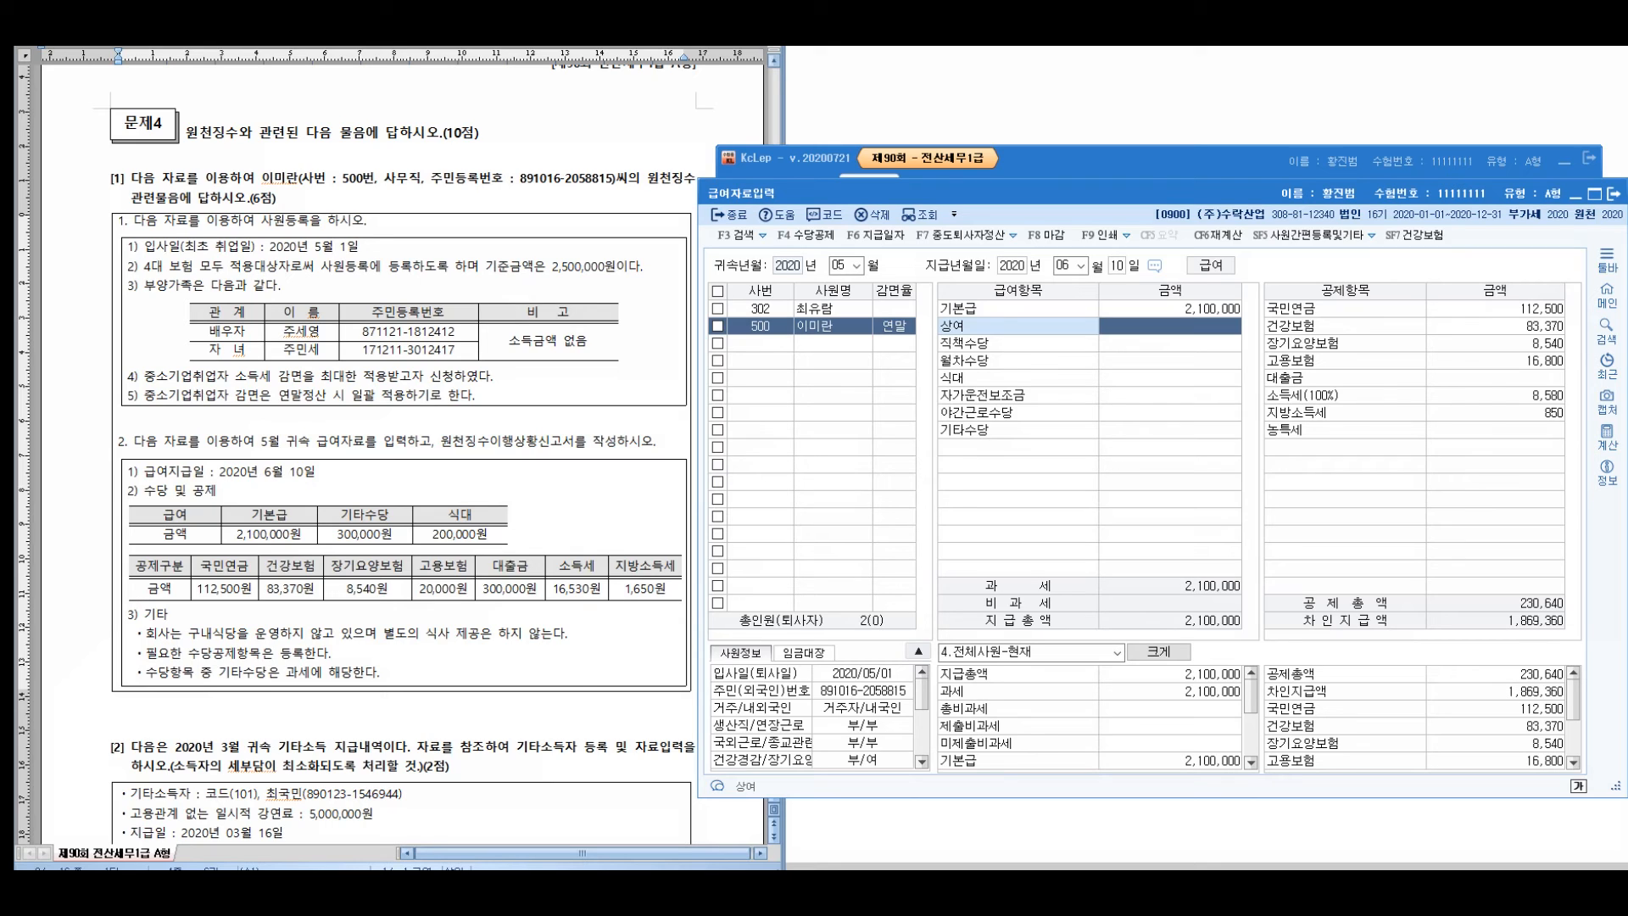
pyautogui.press('Down')
pyautogui.press('Down')
pyautogui.press('Down')
pyautogui.press('Up')
pyautogui.press('Up')
pyautogui.press('Down')
pyautogui.press('Down')
pyautogui.press('Down')
pyautogui.press('Down')
pyautogui.press('Down')
pyautogui.write('300000')
pyautogui.press('Return')
pyautogui.press('Up')
pyautogui.press('Up')
pyautogui.press('Up')
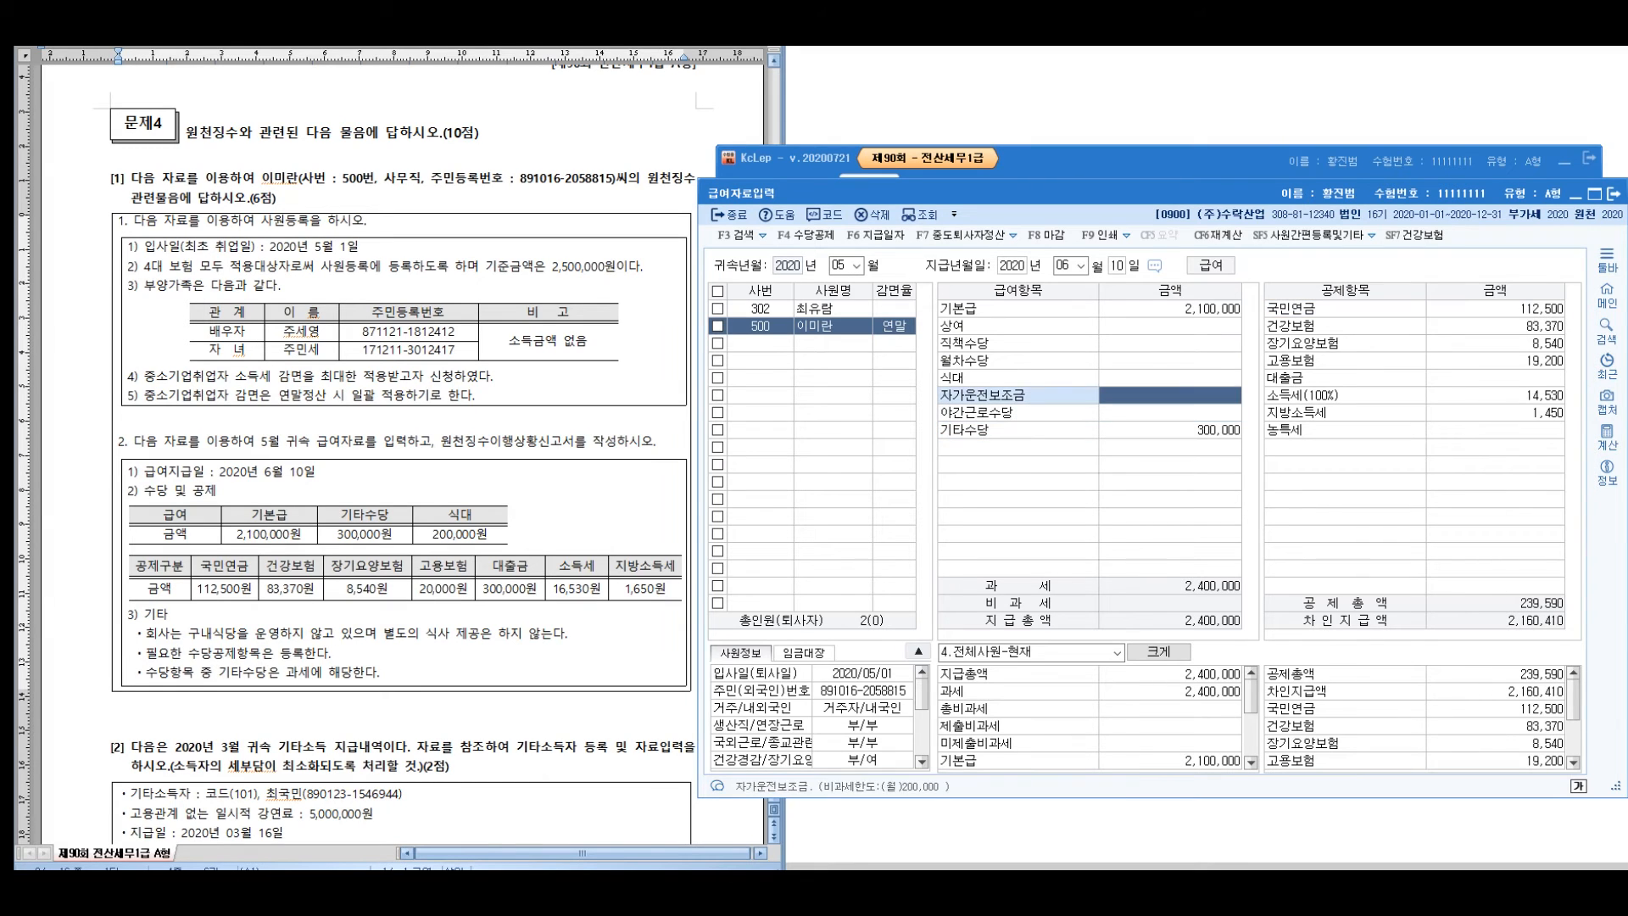
pyautogui.write('2000000')
pyautogui.press('Return')
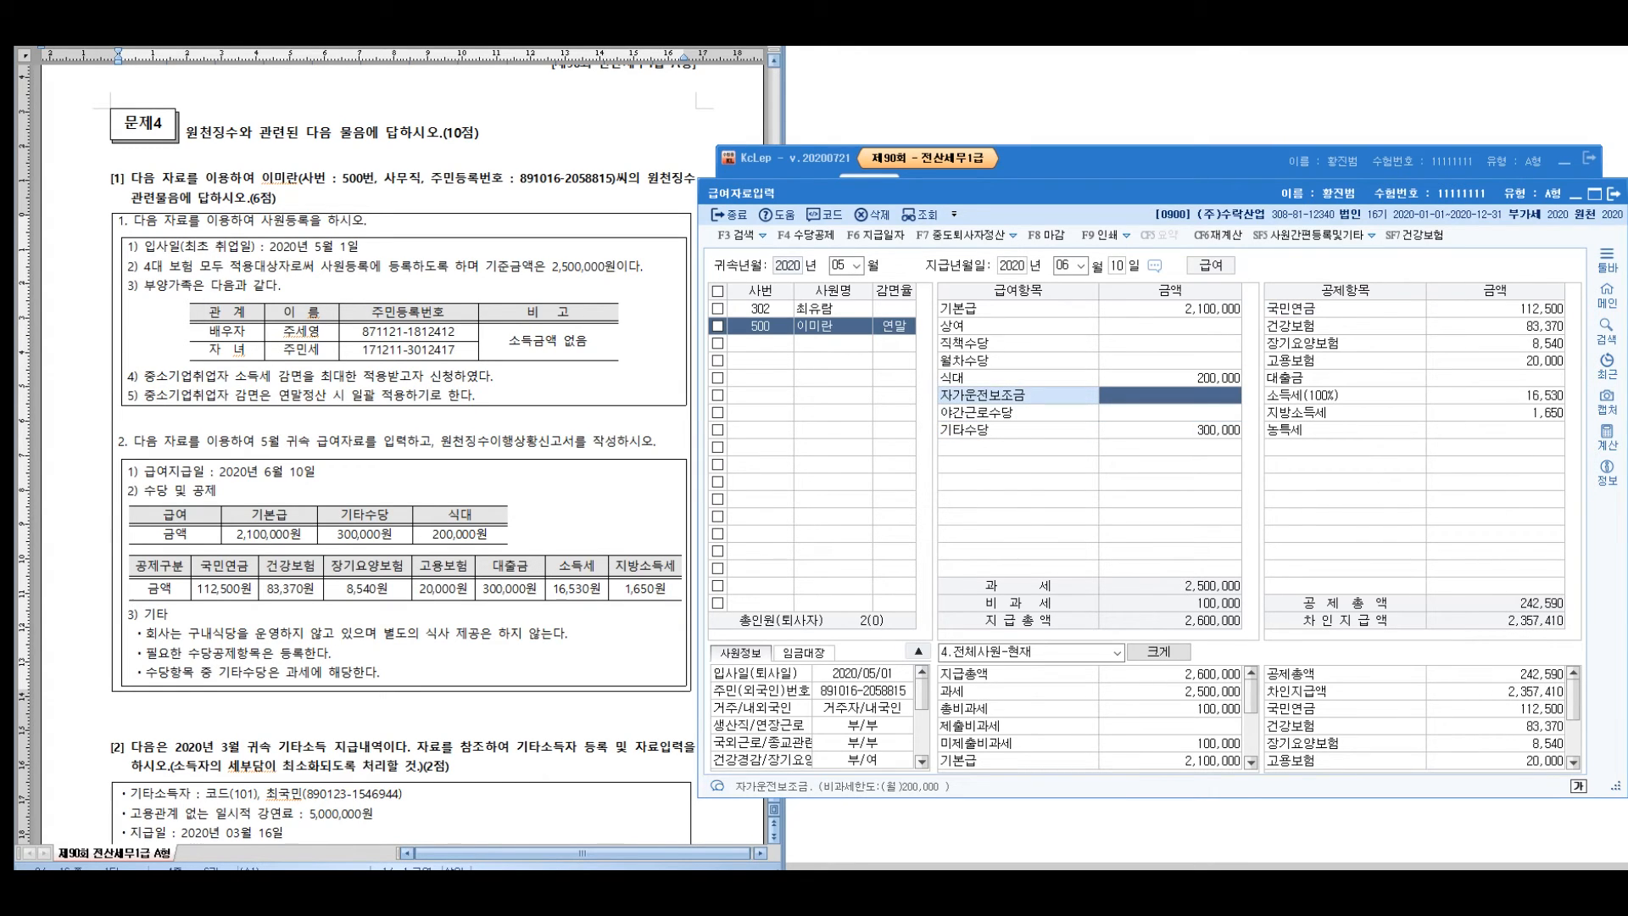
pyautogui.press('Up')
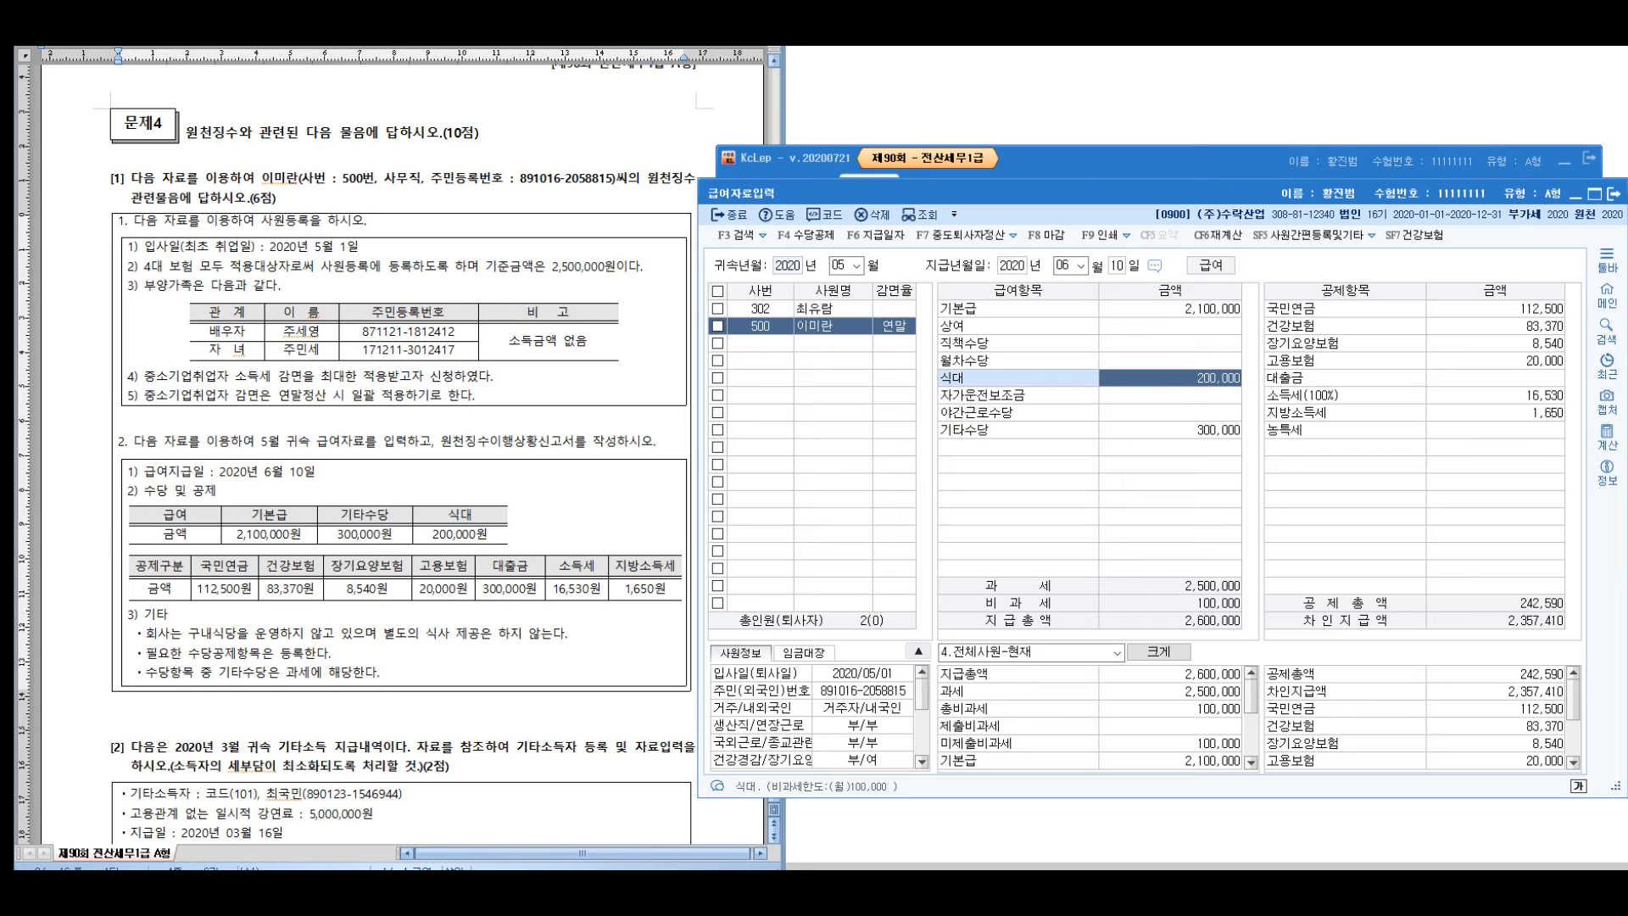
pyautogui.moveTo(224, 588); pyautogui.dragTo(443, 588)
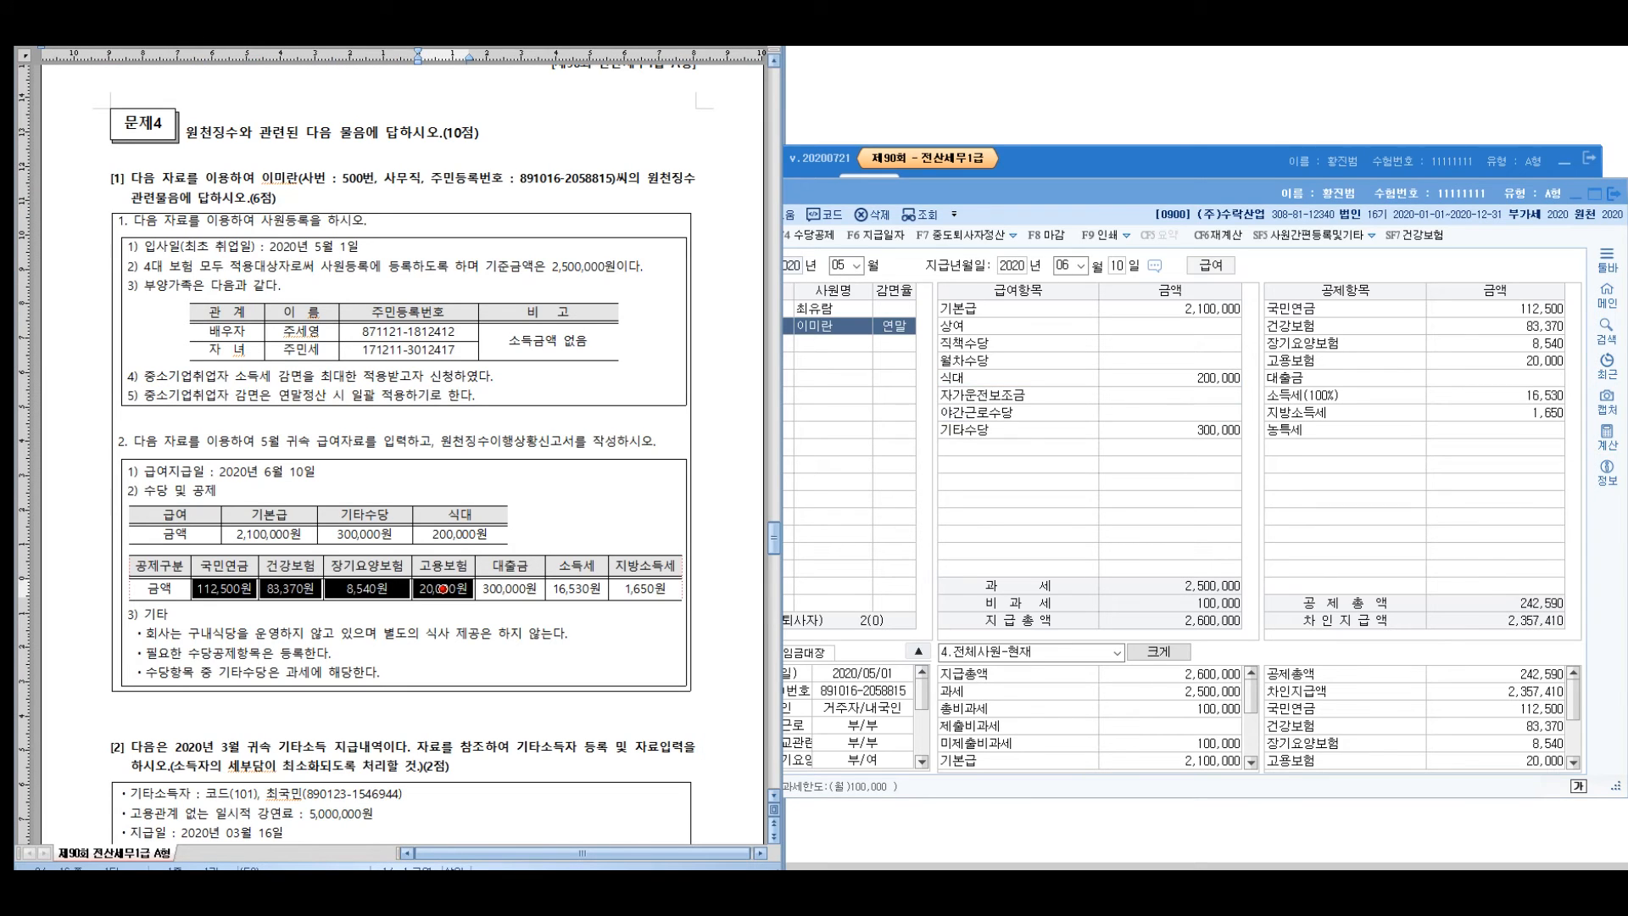
pyautogui.hotkey('alt', 'Tab')
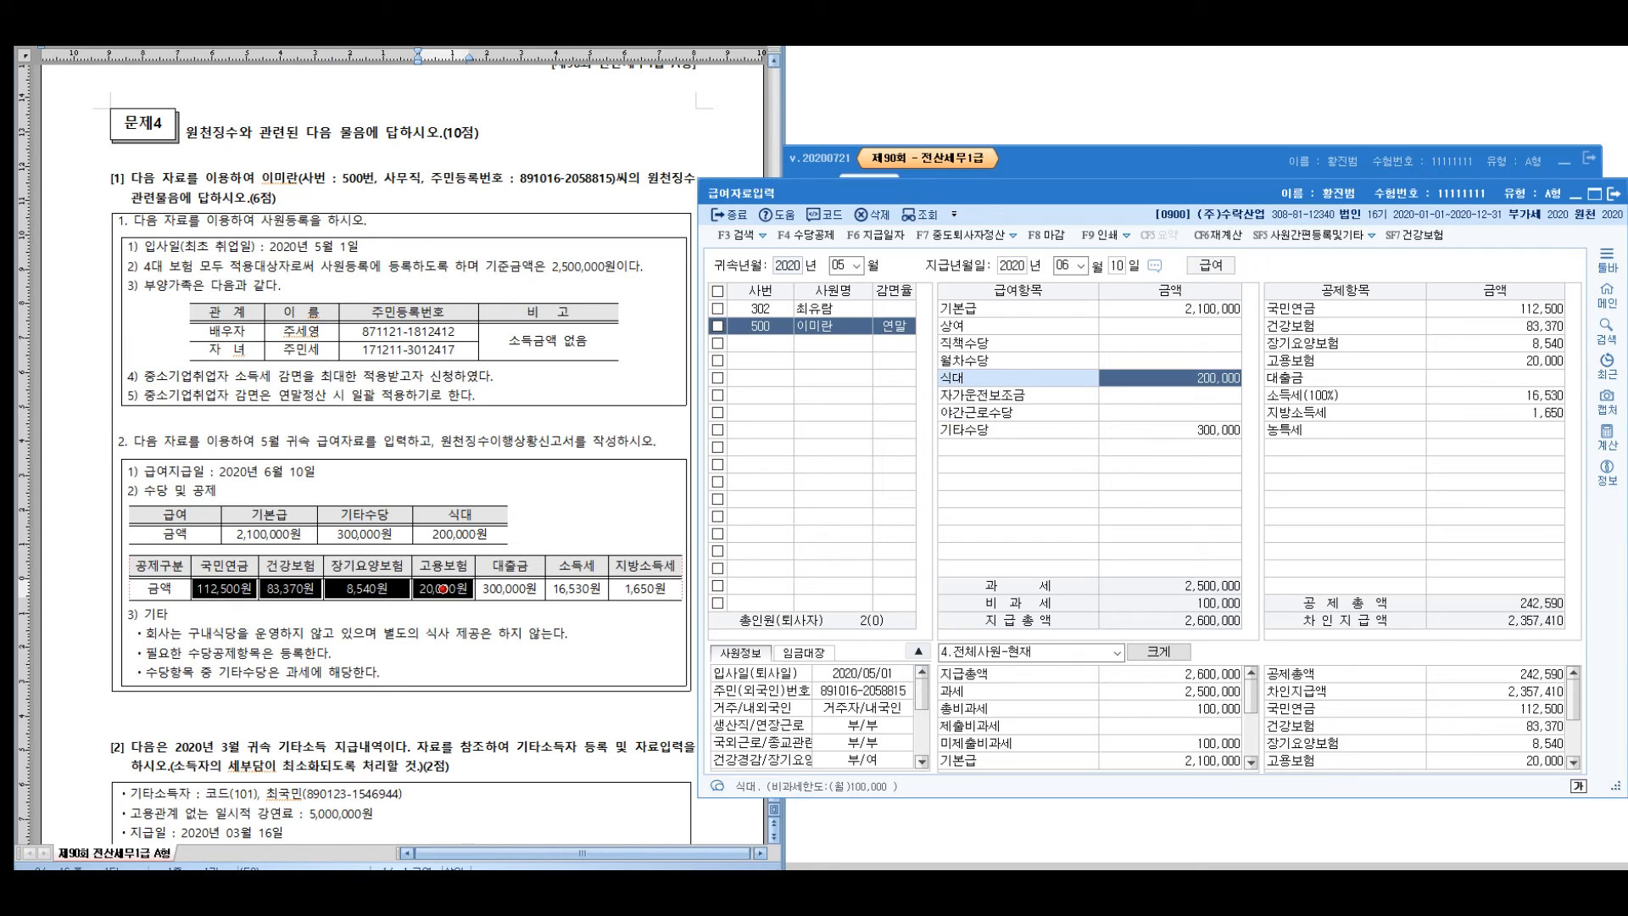
pyautogui.click(443, 588)
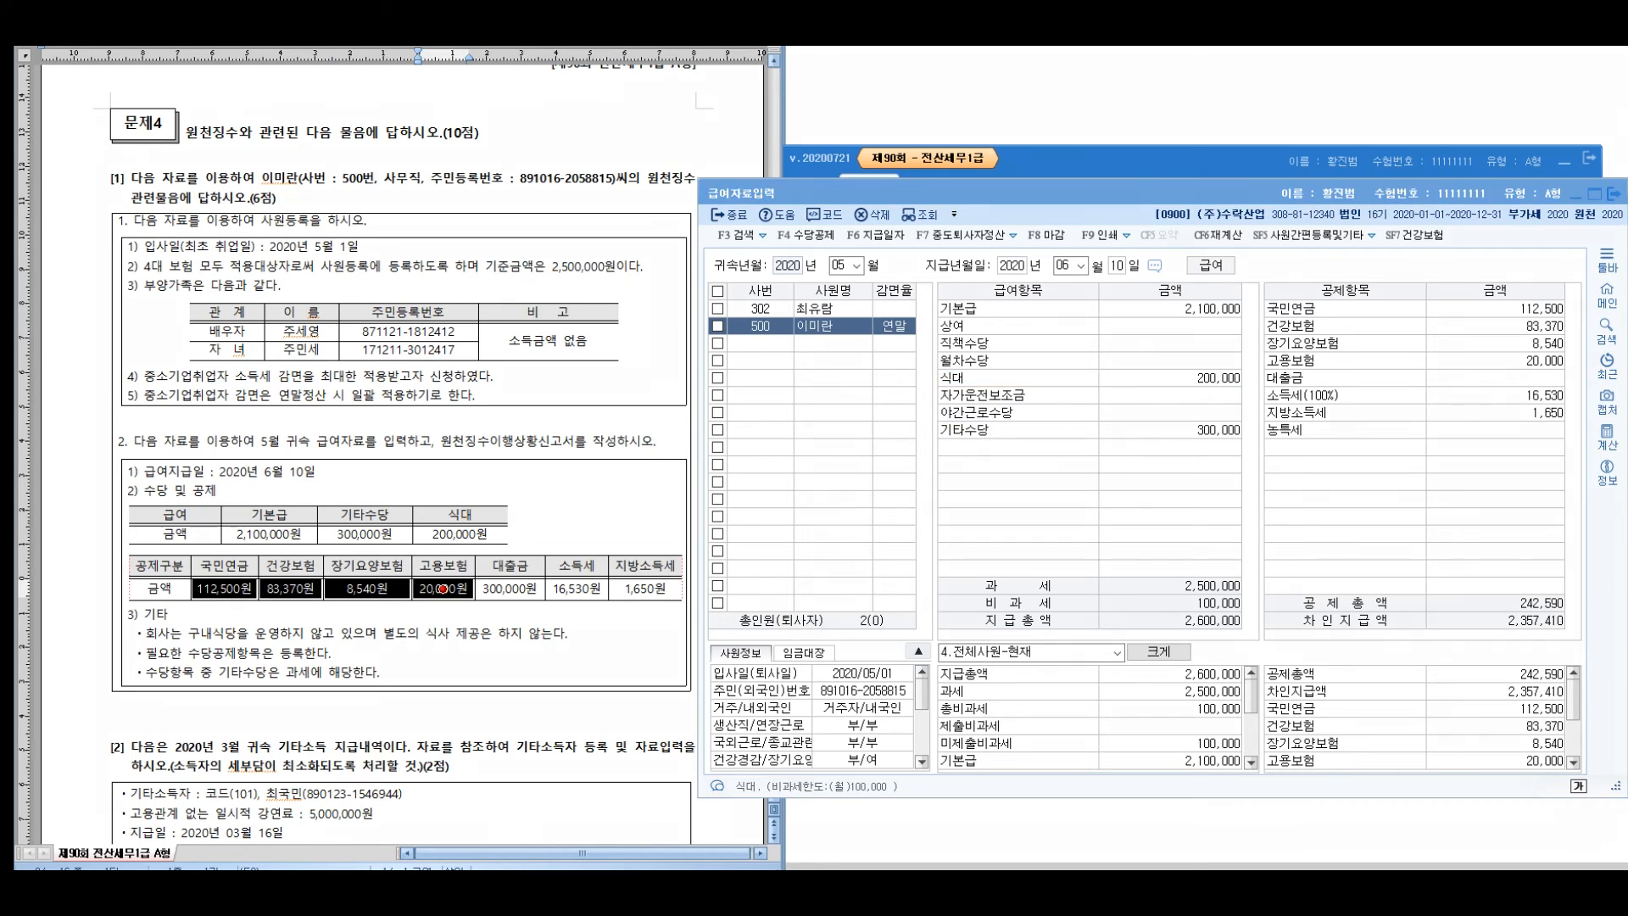
pyautogui.moveTo(1557, 274)
pyautogui.mouseDown()
pyautogui.moveTo(1572, 273)
pyautogui.moveTo(1492, 269)
pyautogui.mouseUp()
pyautogui.moveTo(1436, 310); pyautogui.dragTo(1294, 414)
pyautogui.moveTo(1291, 381); pyautogui.dragTo(1272, 415)
pyautogui.moveTo(1190, 475); pyautogui.dragTo(1179, 534)
pyautogui.moveTo(1203, 483)
pyautogui.mouseDown()
pyautogui.moveTo(1229, 480)
pyautogui.moveTo(1244, 534)
pyautogui.mouseUp()
pyautogui.moveTo(1248, 499); pyautogui.dragTo(1286, 527)
pyautogui.moveTo(1306, 460); pyautogui.dragTo(1162, 573)
pyautogui.moveTo(1162, 483); pyautogui.dragTo(1304, 553)
pyautogui.moveTo(1216, 591); pyautogui.dragTo(1202, 624)
pyautogui.moveTo(1188, 632)
pyautogui.mouseDown()
pyautogui.moveTo(1234, 626)
pyautogui.moveTo(1240, 691)
pyautogui.mouseUp()
pyautogui.moveTo(1228, 618)
pyautogui.mouseDown()
pyautogui.moveTo(1265, 609)
pyautogui.moveTo(1278, 657)
pyautogui.mouseUp()
pyautogui.moveTo(1268, 607)
pyautogui.mouseDown()
pyautogui.moveTo(1319, 659)
pyautogui.moveTo(1348, 660)
pyautogui.moveTo(1341, 690)
pyautogui.mouseUp()
pyautogui.moveTo(1313, 598); pyautogui.dragTo(1370, 666)
pyautogui.moveTo(1383, 647); pyautogui.dragTo(1395, 666)
pyautogui.moveTo(1357, 652)
pyautogui.mouseDown()
pyautogui.moveTo(1404, 665)
pyautogui.moveTo(1358, 646)
pyautogui.mouseUp()
pyautogui.moveTo(1349, 591)
pyautogui.mouseDown()
pyautogui.moveTo(1388, 387)
pyautogui.moveTo(1357, 434)
pyautogui.mouseUp()
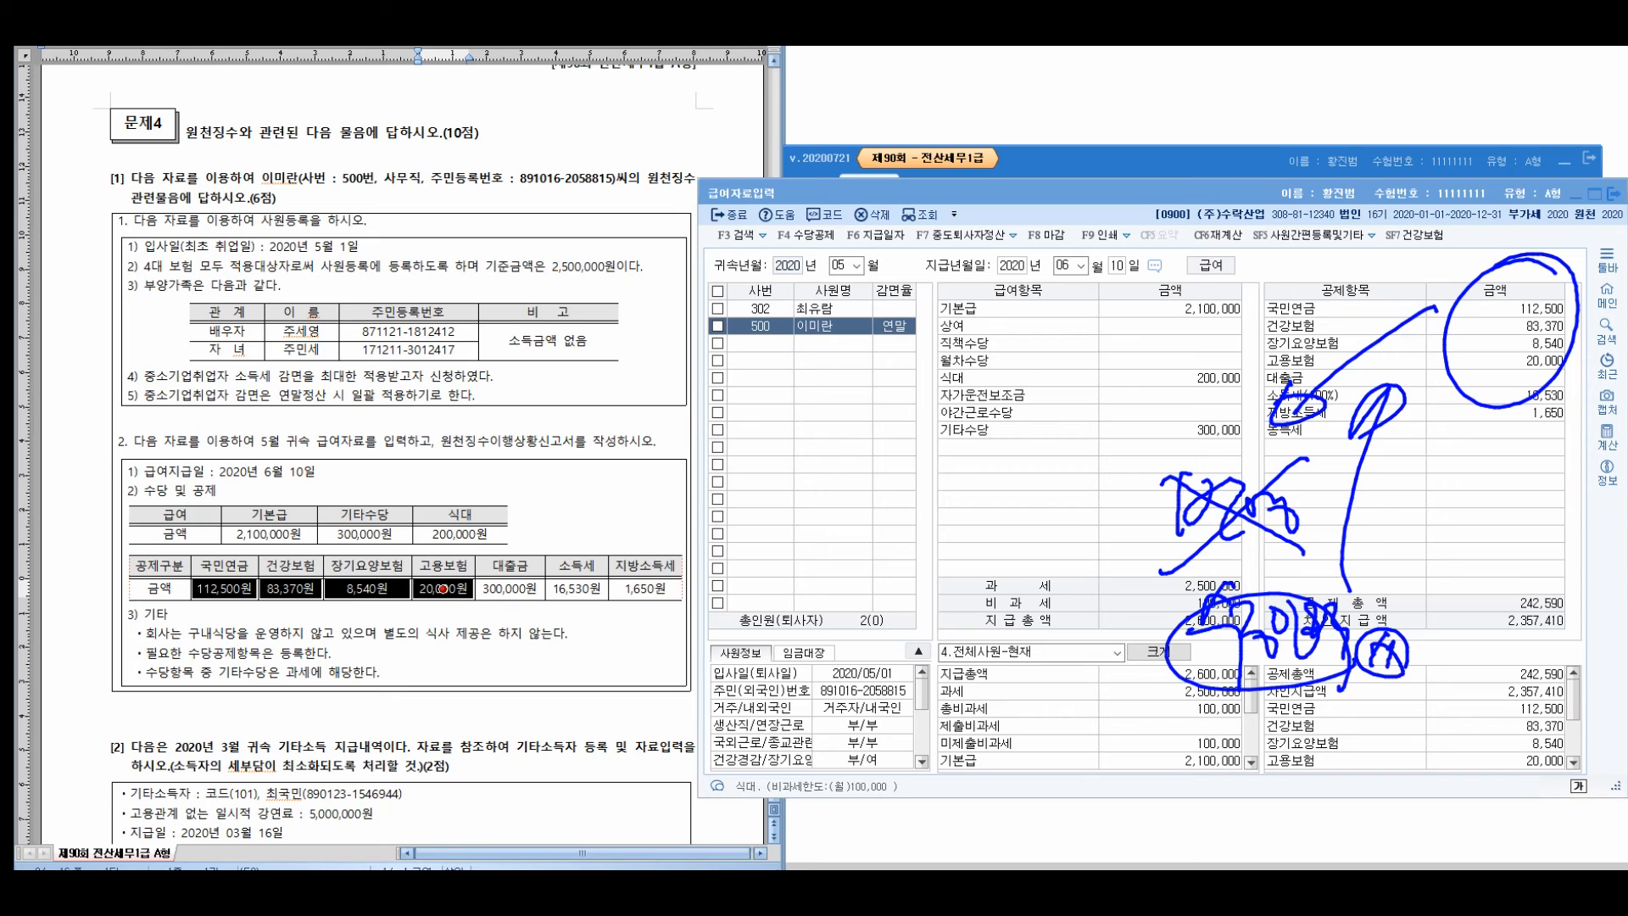
# Enter a 300,000 대출금 deduction (net pay 2,057,410) and close 급여자료입력
pyautogui.press('Escape')
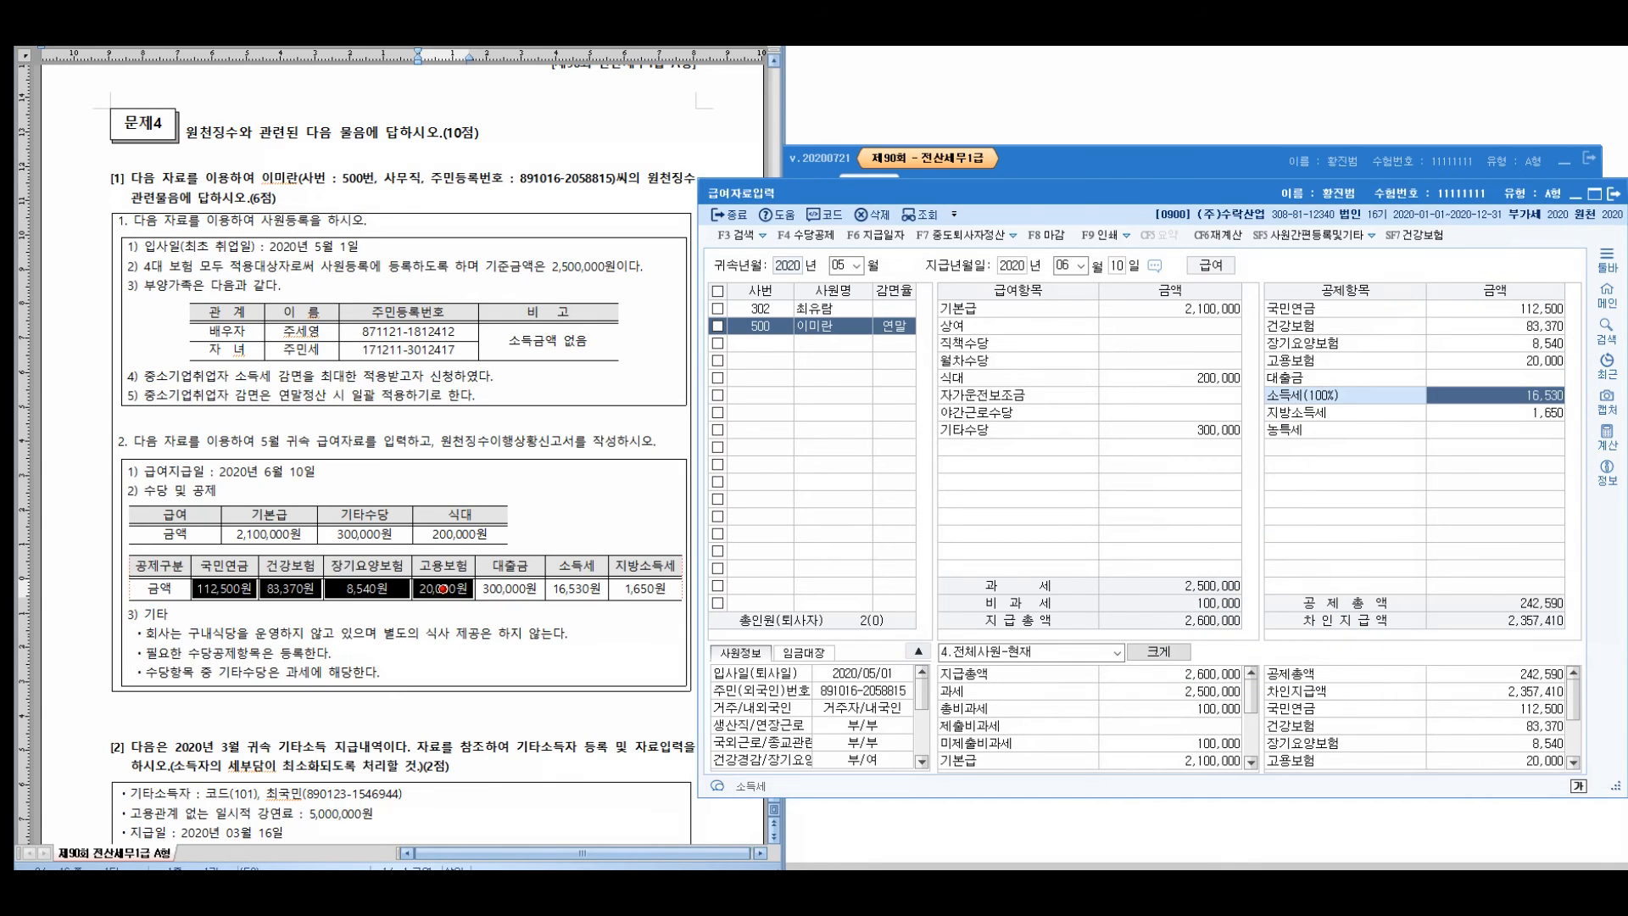
pyautogui.press('Return')
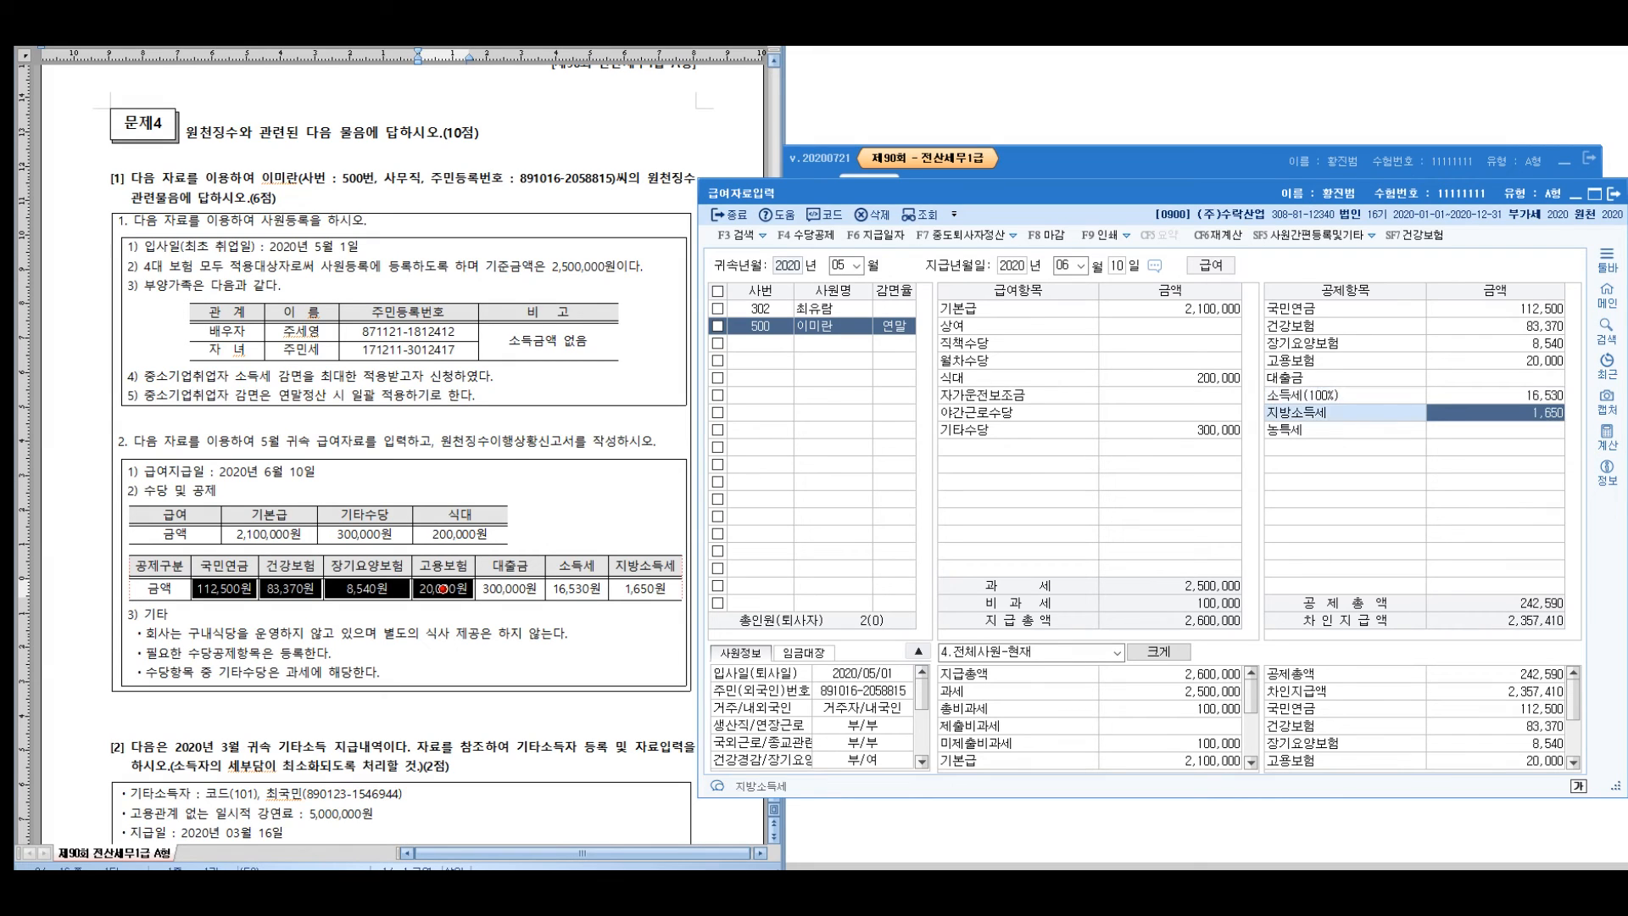
pyautogui.press('Return')
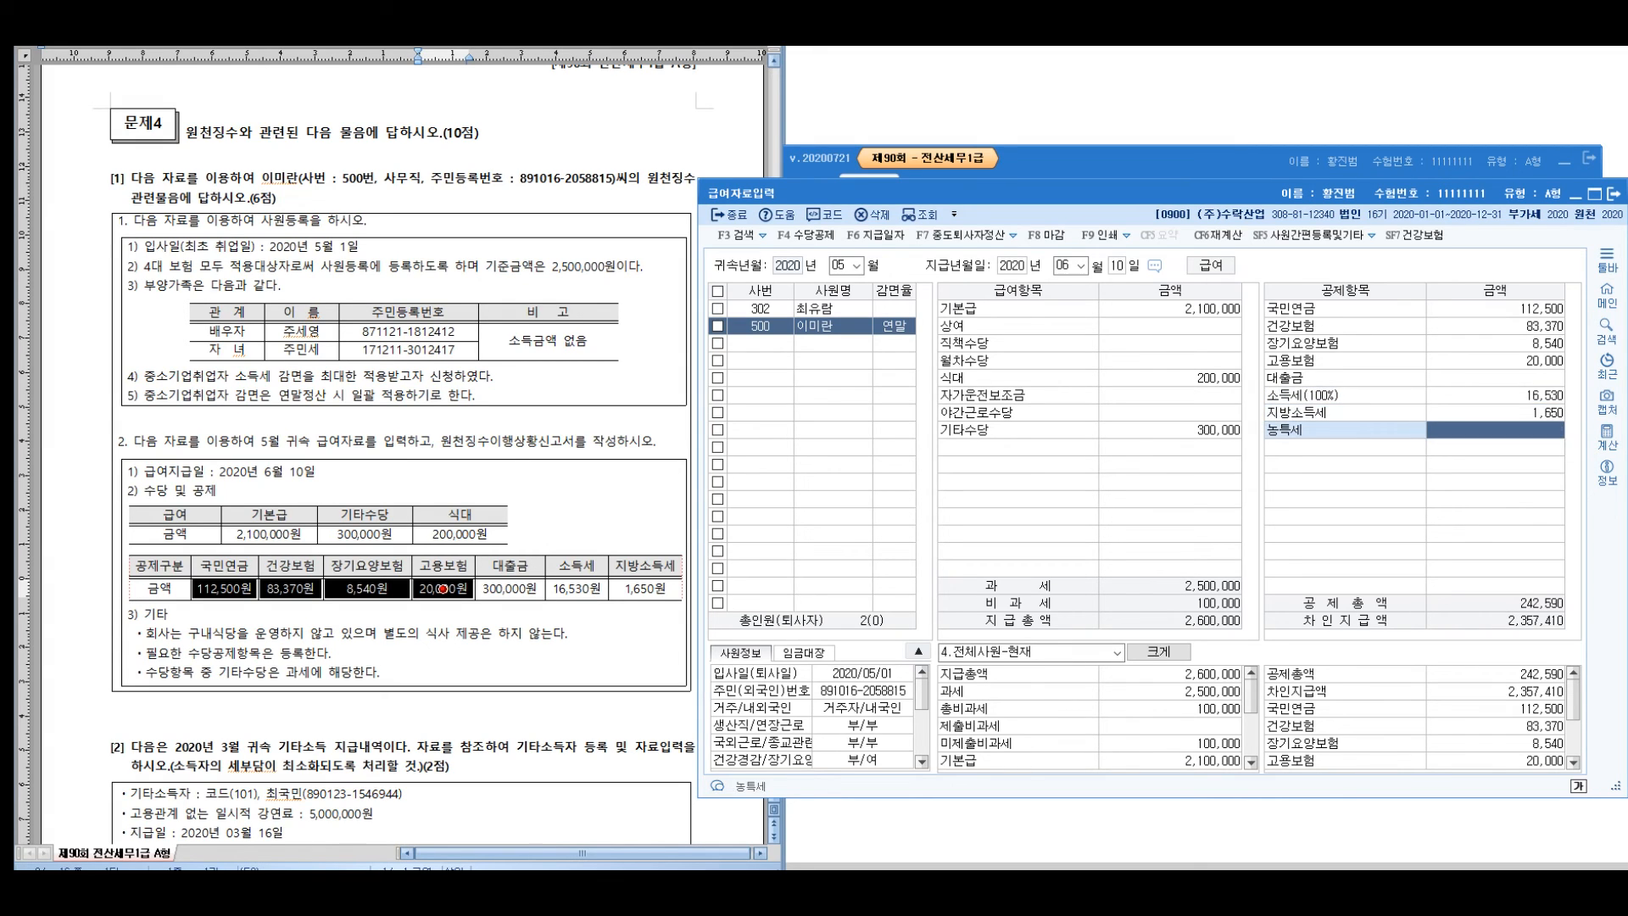
pyautogui.press('Up')
pyautogui.press('Up')
pyautogui.press('Up')
pyautogui.click(510, 588)
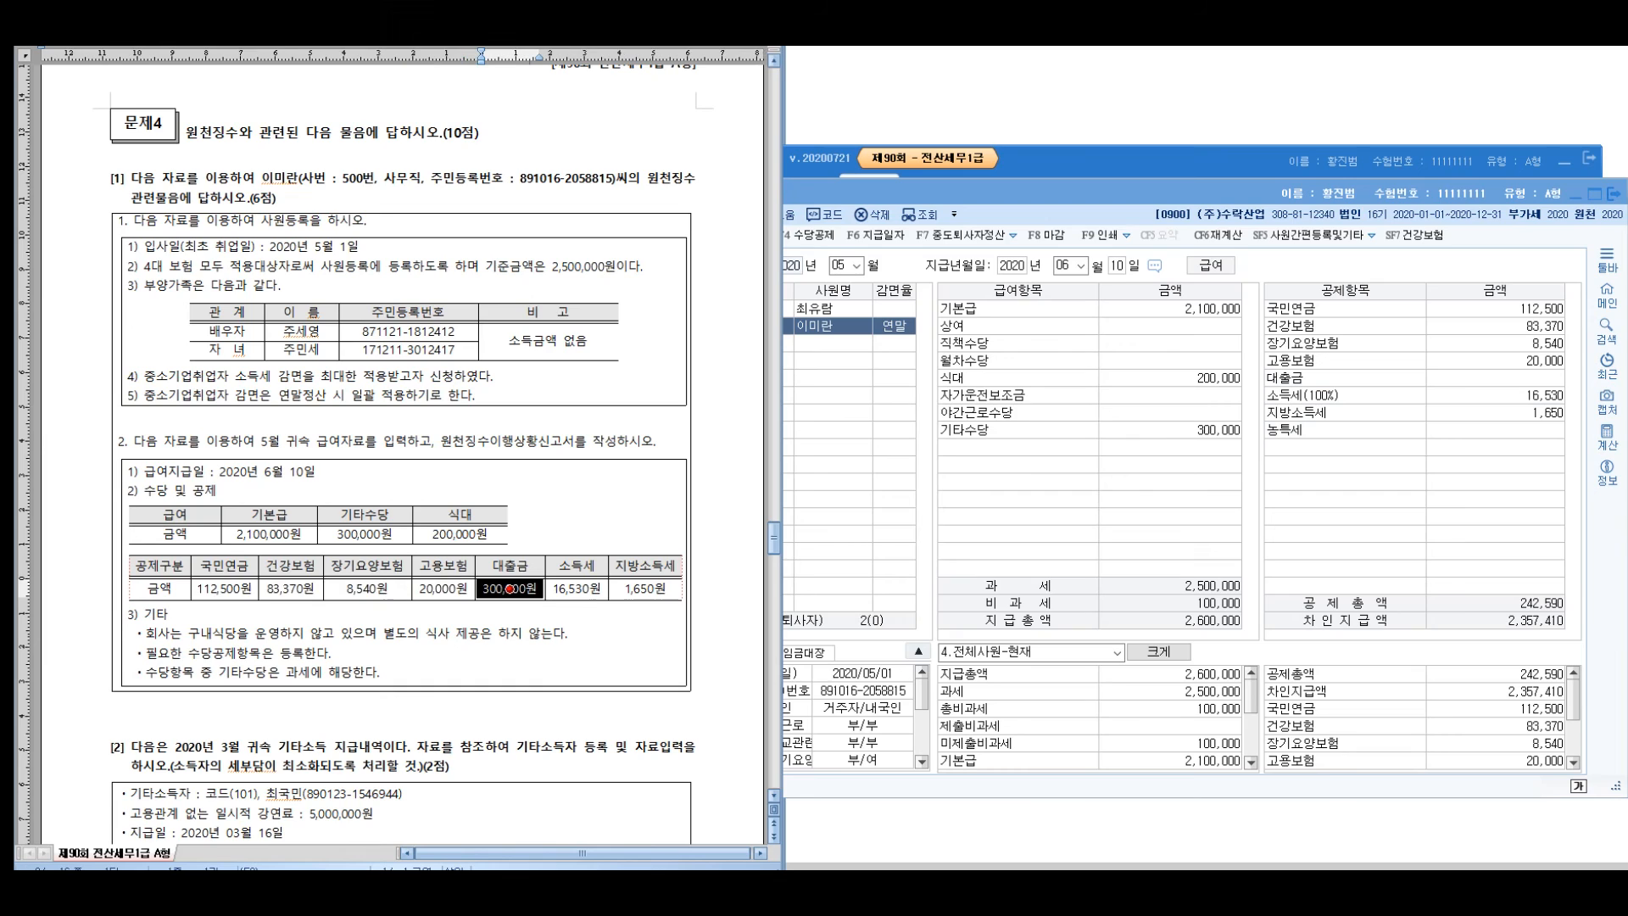
pyautogui.hotkey('alt', 'Tab')
pyautogui.write('300000')
pyautogui.press('Return')
pyautogui.press('Up')
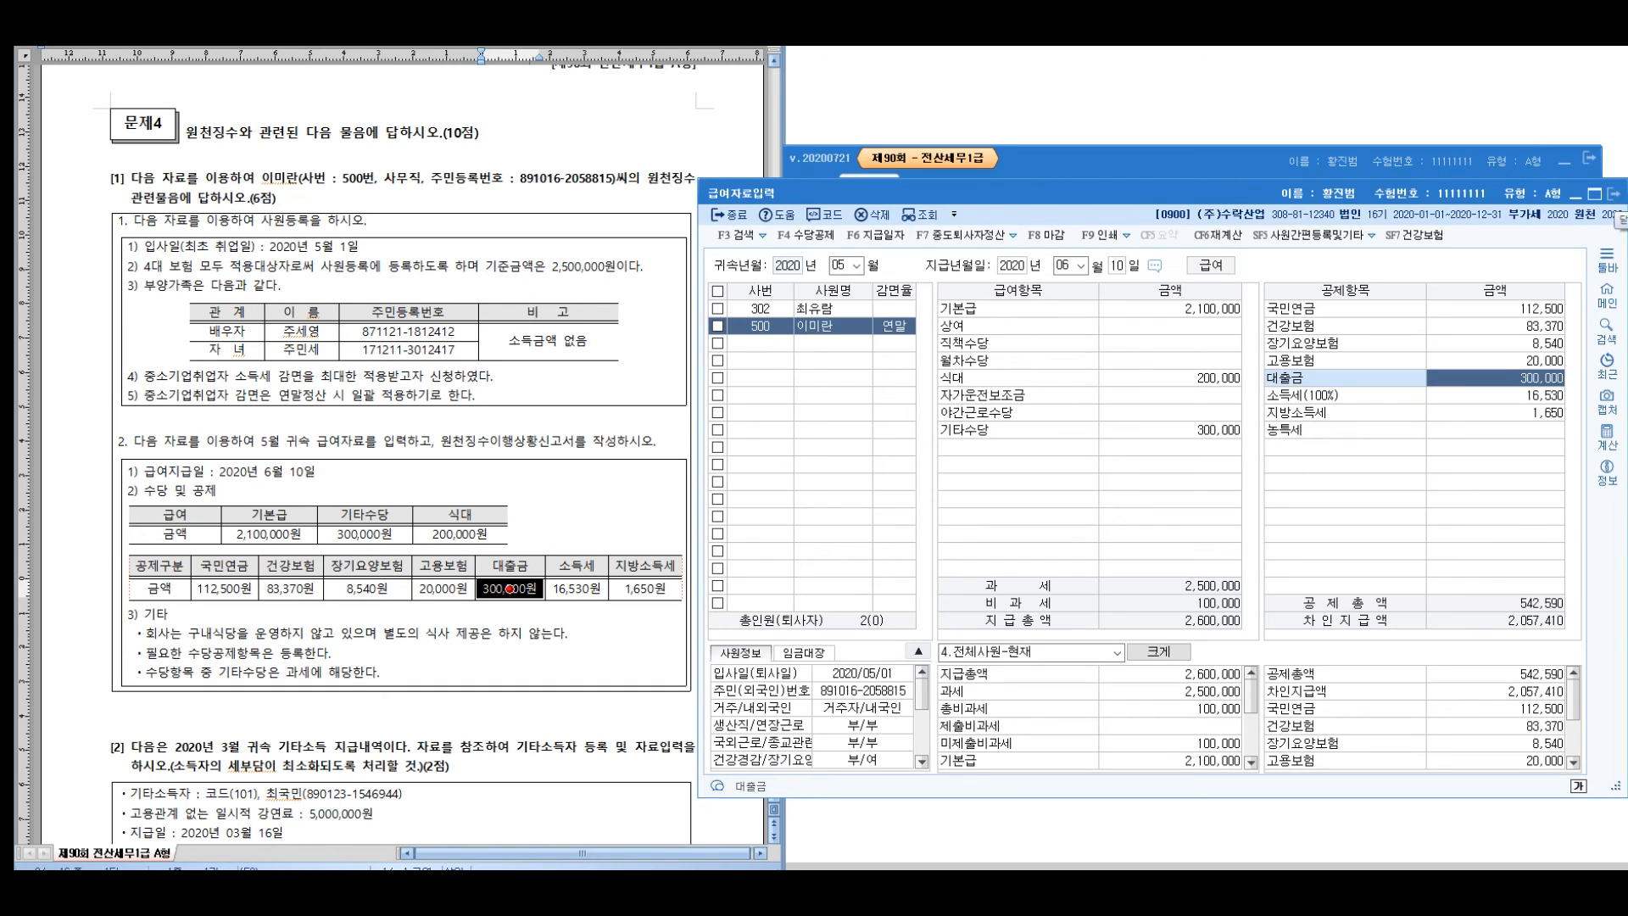
pyautogui.click(1614, 194)
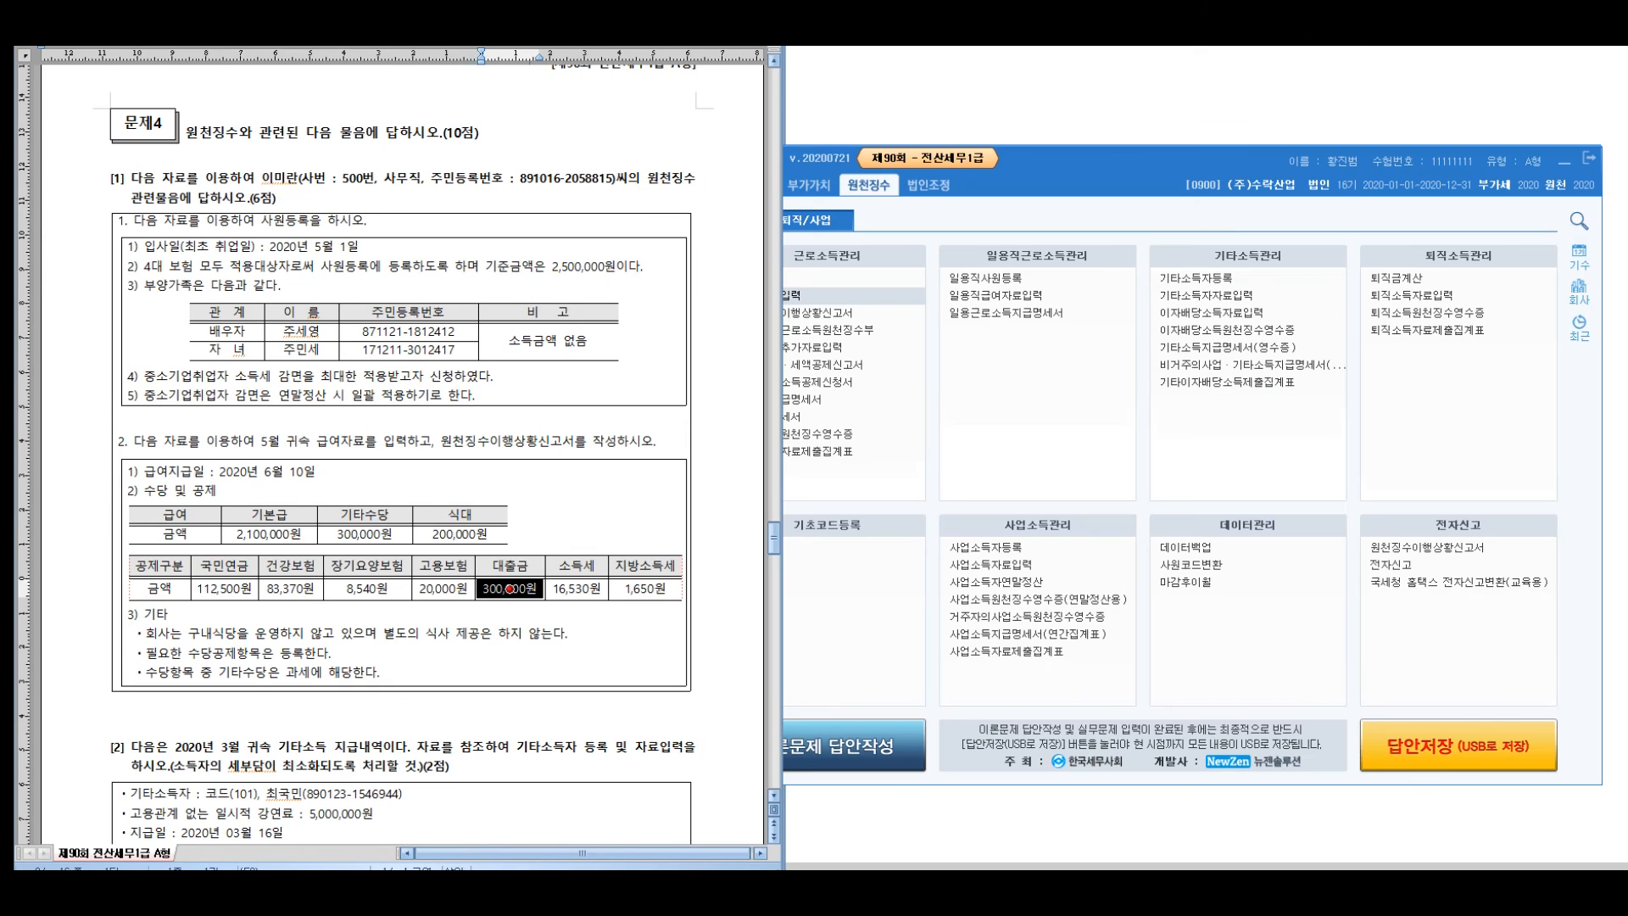
# Open 원천징수이행상황신고서 with 귀속기간 05~05 and 지급기간 06~06
pyautogui.click(796, 312)
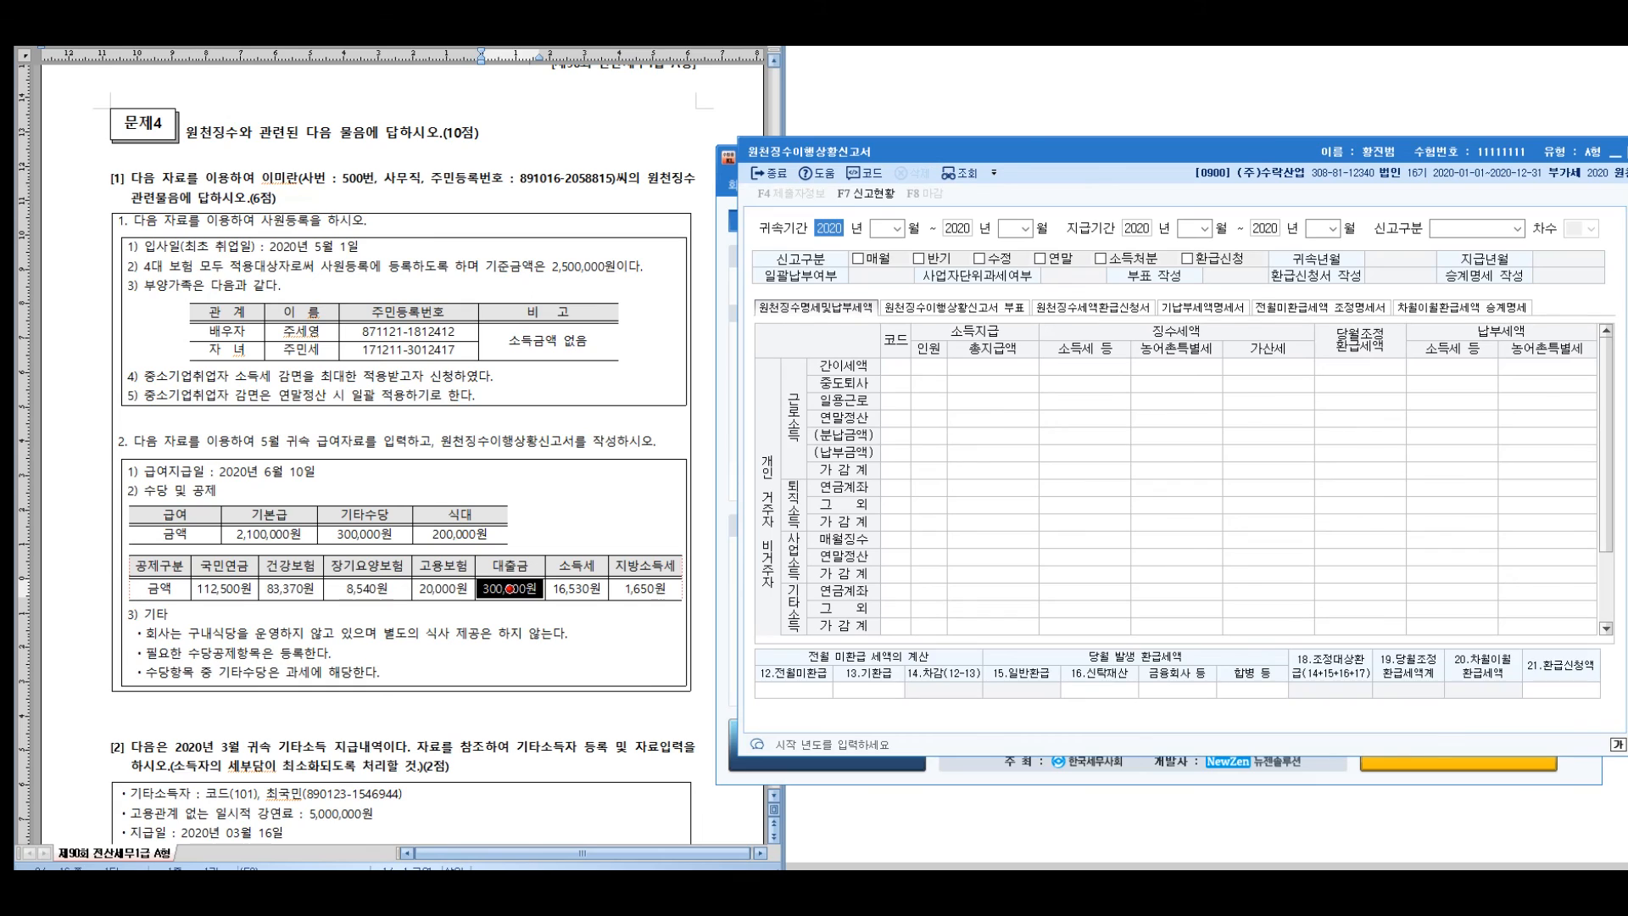
pyautogui.press('Return')
pyautogui.write('5')
pyautogui.press('Return')
pyautogui.press('Return')
pyautogui.write('5')
pyautogui.press('Return')
pyautogui.press('Return')
pyautogui.write('6')
pyautogui.press('Return')
pyautogui.press('Return')
pyautogui.write('6')
pyautogui.press('Return')
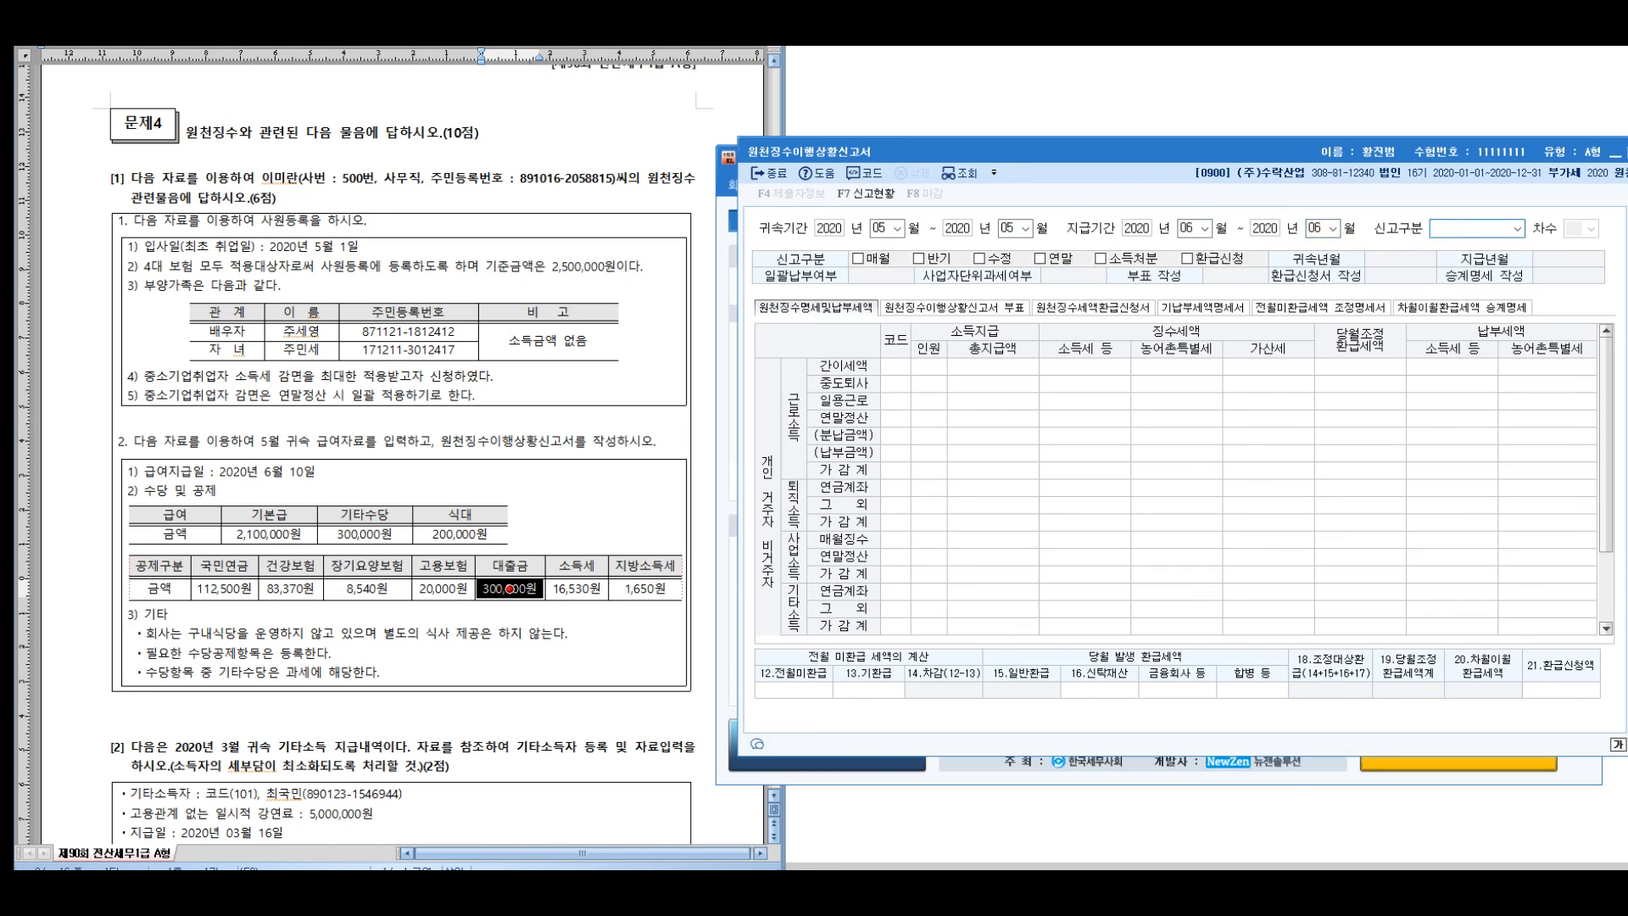
pyautogui.press('Return')
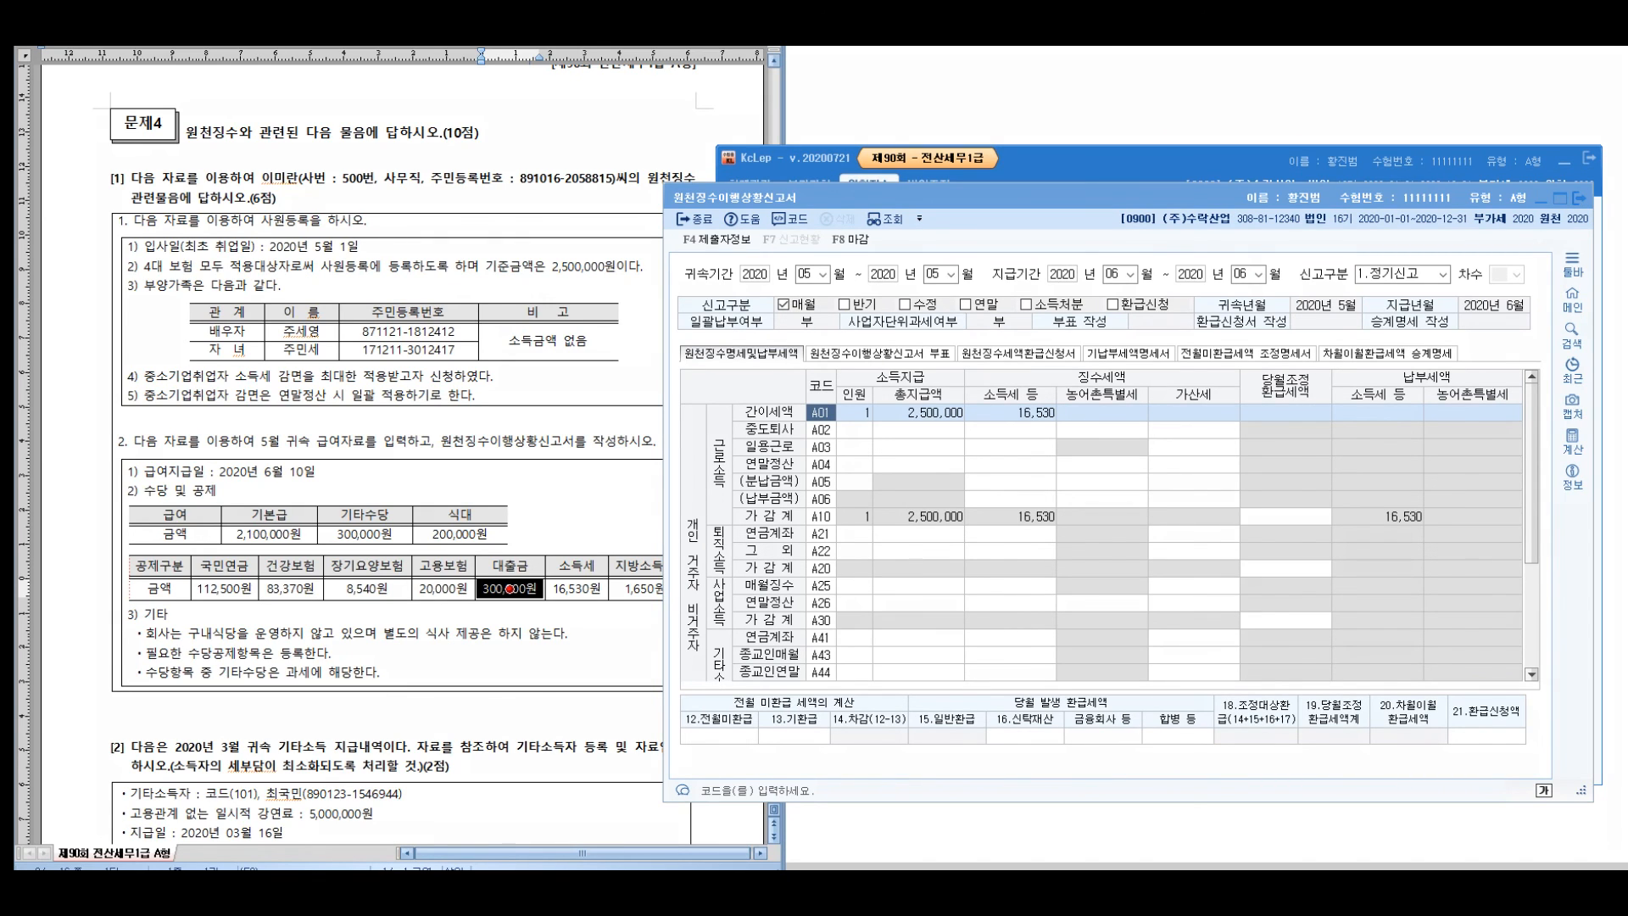
pyautogui.moveTo(332, 157)
pyautogui.mouseDown()
pyautogui.moveTo(293, 170)
pyautogui.moveTo(285, 244)
pyautogui.mouseUp()
pyautogui.moveTo(408, 197)
pyautogui.mouseDown()
pyautogui.moveTo(925, 340)
pyautogui.moveTo(929, 361)
pyautogui.mouseUp()
pyautogui.moveTo(897, 365)
pyautogui.mouseDown()
pyautogui.moveTo(968, 433)
pyautogui.moveTo(868, 417)
pyautogui.mouseUp()
pyautogui.moveTo(1043, 368)
pyautogui.mouseDown()
pyautogui.moveTo(983, 450)
pyautogui.moveTo(1015, 388)
pyautogui.moveTo(1002, 472)
pyautogui.mouseUp()
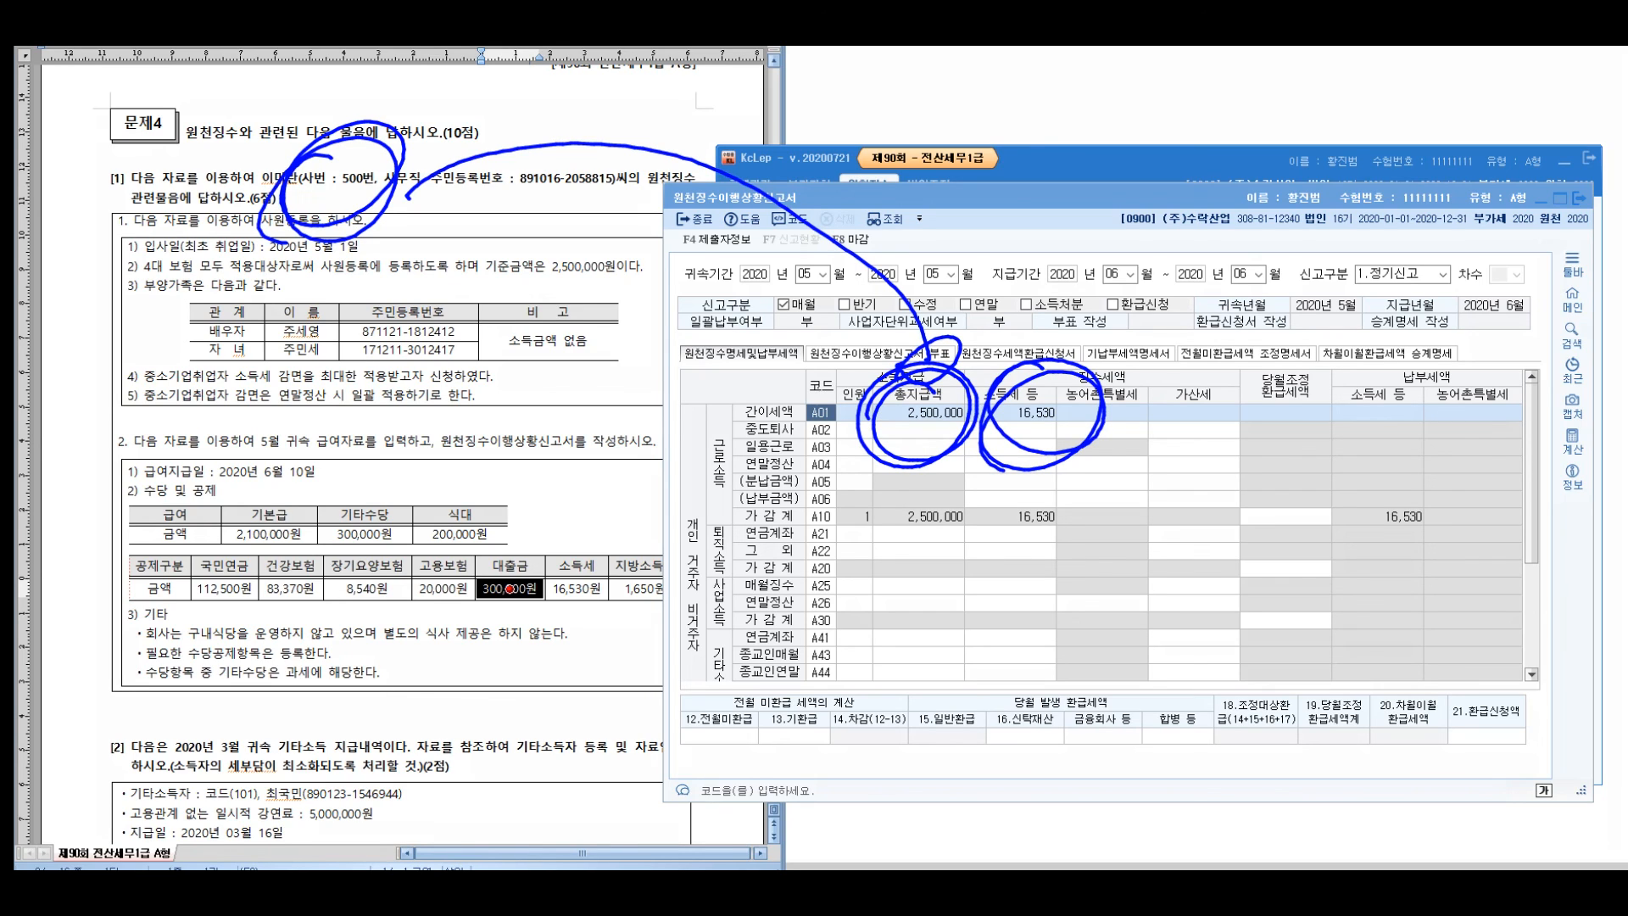
pyautogui.press('e')
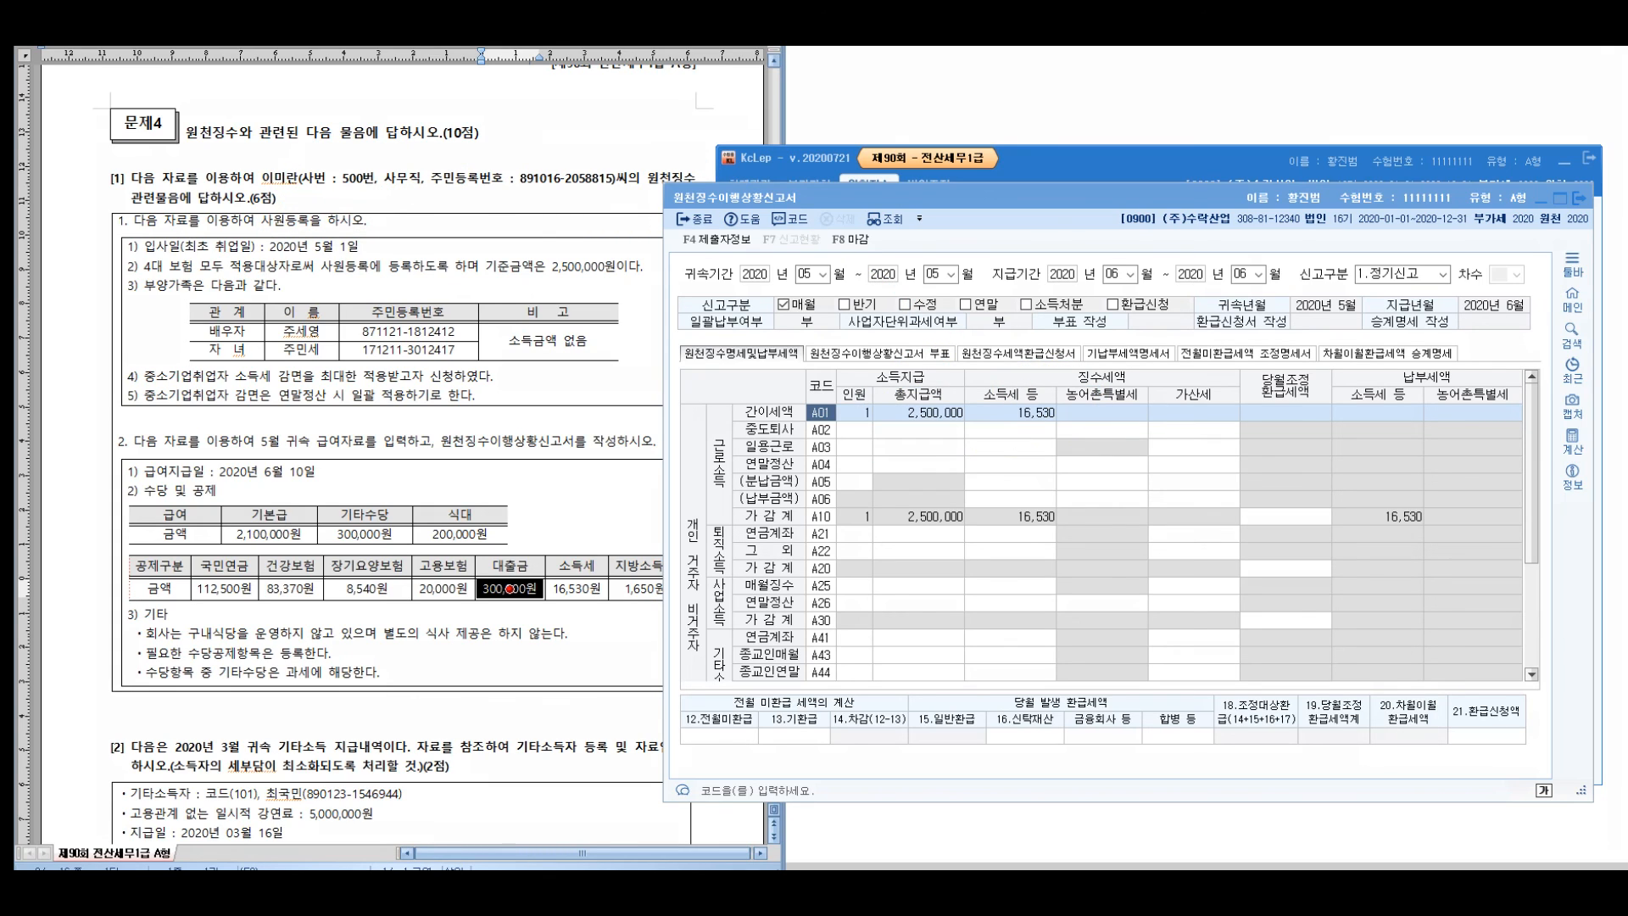
pyautogui.moveTo(697, 211); pyautogui.dragTo(680, 766)
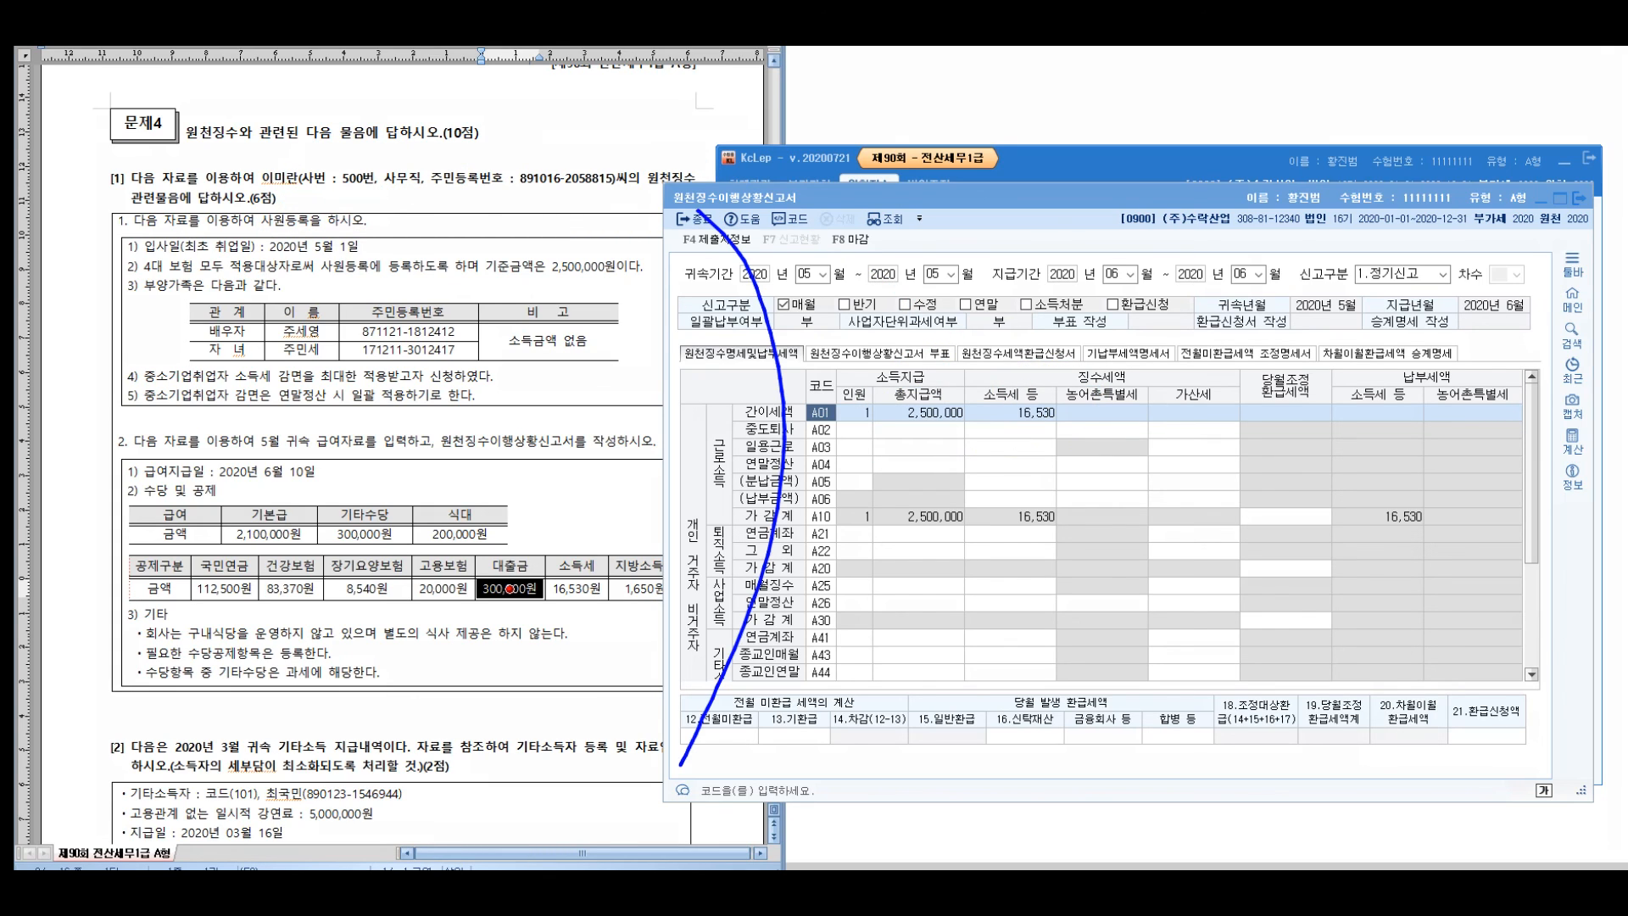
pyautogui.moveTo(859, 168); pyautogui.dragTo(851, 258)
pyautogui.moveTo(824, 255)
pyautogui.mouseDown()
pyautogui.moveTo(797, 249)
pyautogui.moveTo(835, 276)
pyautogui.mouseUp()
pyautogui.moveTo(990, 178)
pyautogui.mouseDown()
pyautogui.moveTo(958, 254)
pyautogui.moveTo(1007, 247)
pyautogui.mouseUp()
pyautogui.moveTo(1007, 176); pyautogui.dragTo(1017, 250)
pyautogui.moveTo(1016, 214)
pyautogui.mouseDown()
pyautogui.moveTo(1038, 209)
pyautogui.moveTo(1051, 175)
pyautogui.moveTo(1095, 231)
pyautogui.mouseUp()
pyautogui.moveTo(1093, 187); pyautogui.dragTo(1121, 175)
pyautogui.moveTo(1160, 227); pyautogui.dragTo(1163, 375)
pyautogui.moveTo(878, 373); pyautogui.dragTo(914, 418)
pyautogui.moveTo(928, 356)
pyautogui.mouseDown()
pyautogui.moveTo(1041, 373)
pyautogui.moveTo(1028, 431)
pyautogui.mouseUp()
pyautogui.moveTo(1030, 369)
pyautogui.mouseDown()
pyautogui.moveTo(1070, 424)
pyautogui.moveTo(1106, 411)
pyautogui.mouseUp()
pyautogui.moveTo(1100, 356)
pyautogui.mouseDown()
pyautogui.moveTo(1185, 399)
pyautogui.moveTo(1262, 390)
pyautogui.moveTo(1302, 437)
pyautogui.mouseUp()
pyautogui.moveTo(891, 543)
pyautogui.mouseDown()
pyautogui.moveTo(930, 583)
pyautogui.moveTo(922, 606)
pyautogui.mouseUp()
pyautogui.moveTo(890, 519)
pyautogui.mouseDown()
pyautogui.moveTo(965, 564)
pyautogui.moveTo(1078, 585)
pyautogui.moveTo(1165, 560)
pyautogui.moveTo(1214, 585)
pyautogui.mouseUp()
pyautogui.moveTo(1204, 517); pyautogui.dragTo(1327, 594)
pyautogui.moveTo(1331, 513); pyautogui.dragTo(1369, 585)
pyautogui.moveTo(1124, 619); pyautogui.dragTo(1093, 675)
pyautogui.moveTo(1153, 614)
pyautogui.mouseDown()
pyautogui.moveTo(1163, 690)
pyautogui.moveTo(1191, 646)
pyautogui.mouseUp()
pyautogui.moveTo(1153, 661); pyautogui.dragTo(1160, 688)
pyautogui.moveTo(1183, 620); pyautogui.dragTo(1229, 666)
pyautogui.moveTo(1268, 611); pyautogui.dragTo(1263, 682)
pyautogui.moveTo(1276, 636)
pyautogui.mouseDown()
pyautogui.moveTo(1306, 670)
pyautogui.moveTo(1342, 666)
pyautogui.moveTo(1375, 689)
pyautogui.mouseUp()
pyautogui.moveTo(1368, 708); pyautogui.dragTo(1382, 701)
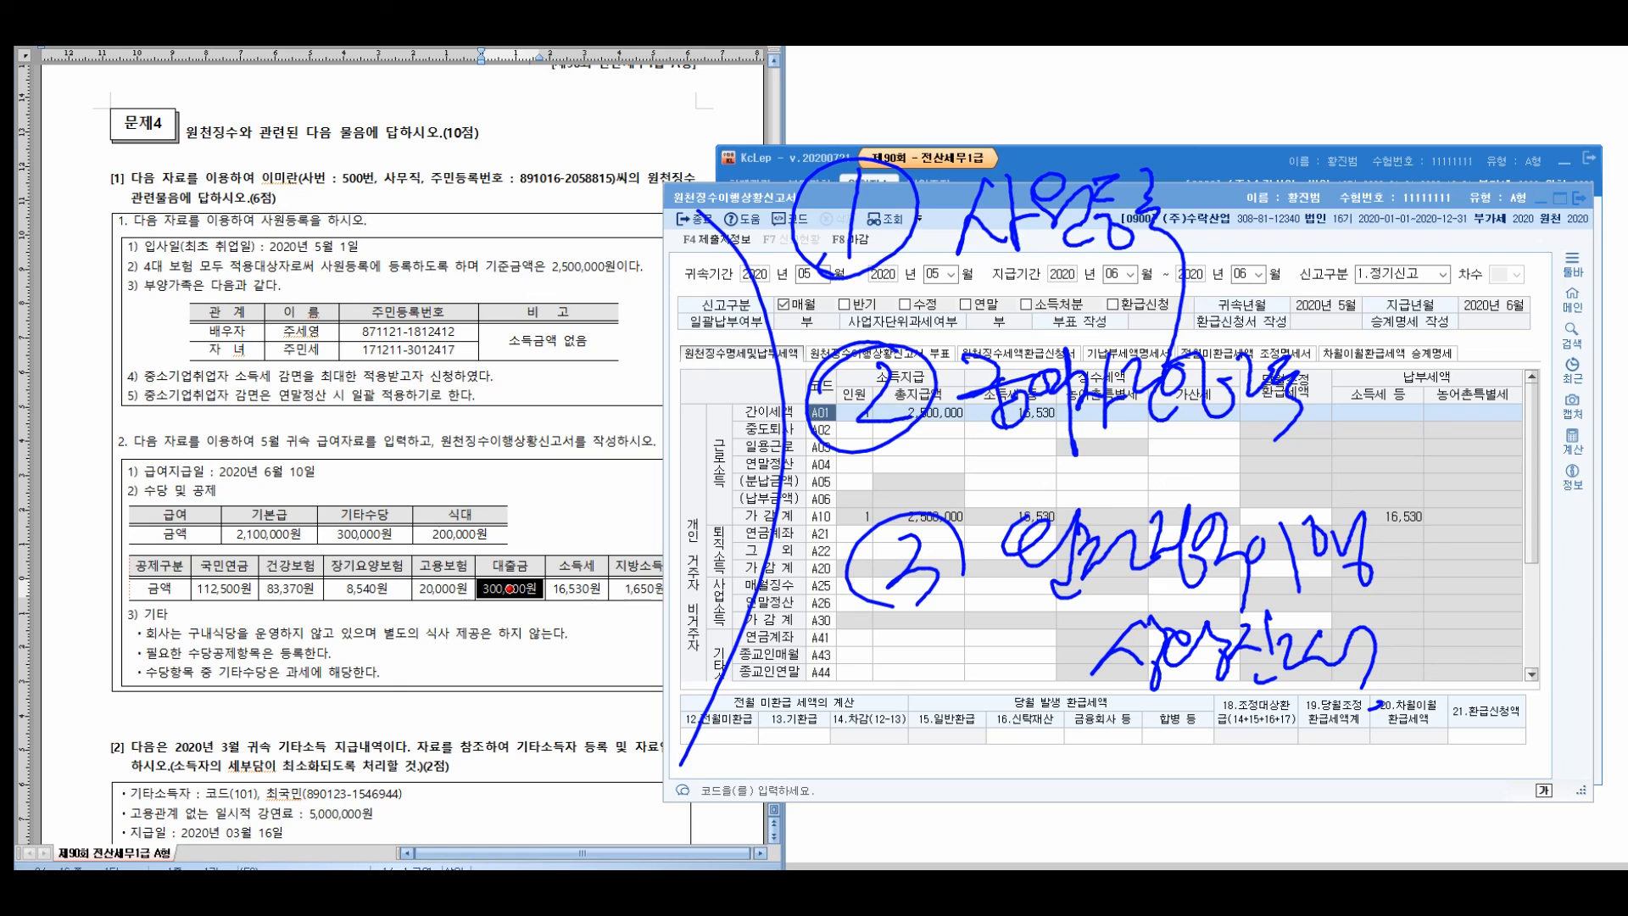